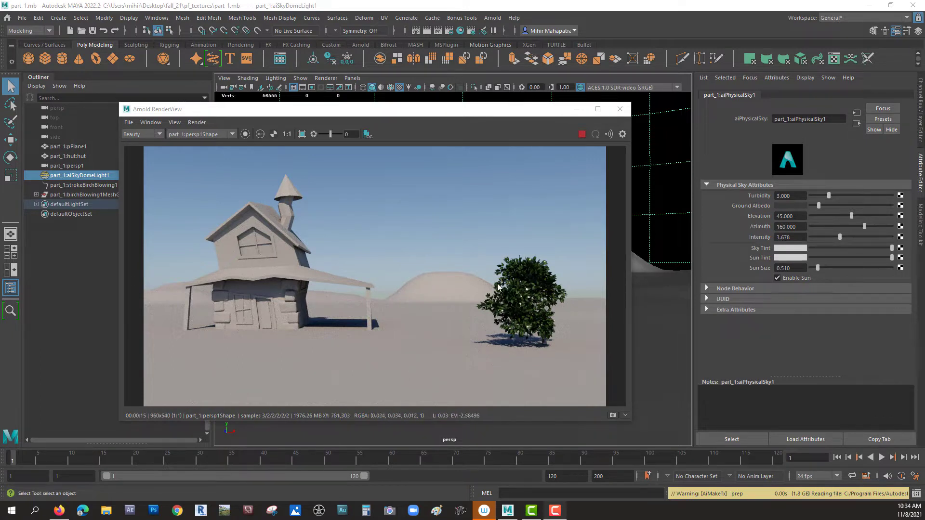
left_click(431, 279)
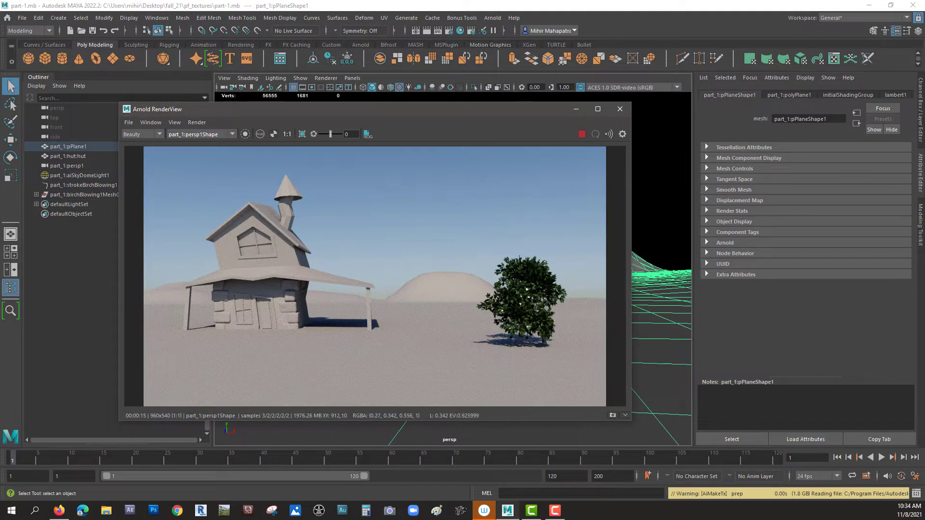
left_click_drag(522, 111, 473, 126)
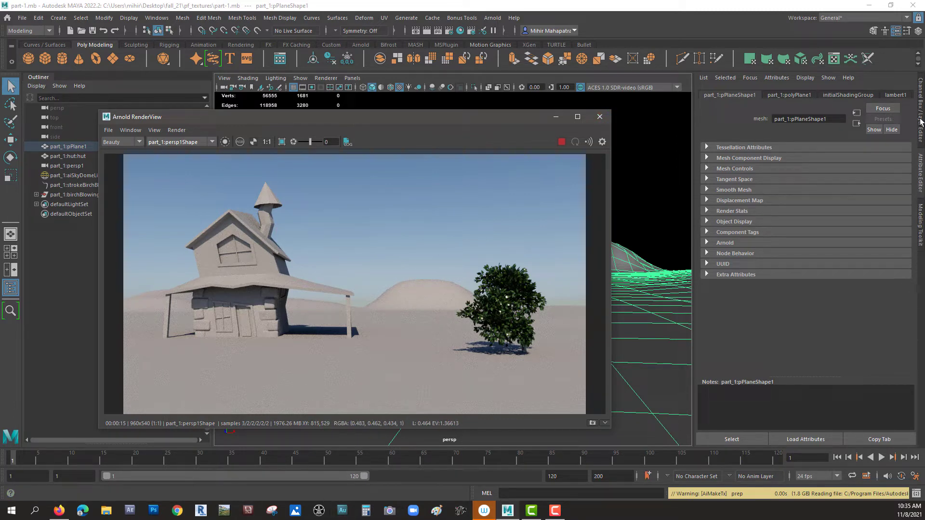
left_click(921, 176)
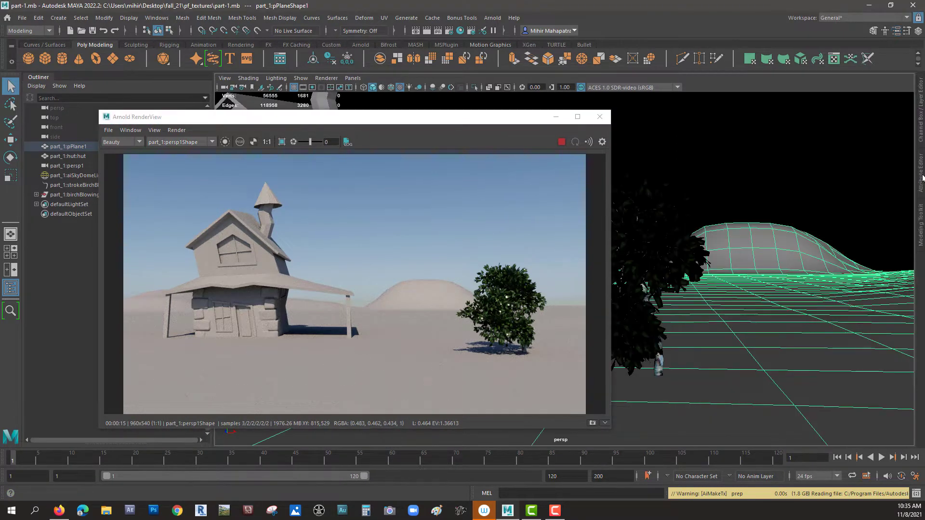
left_click(921, 185)
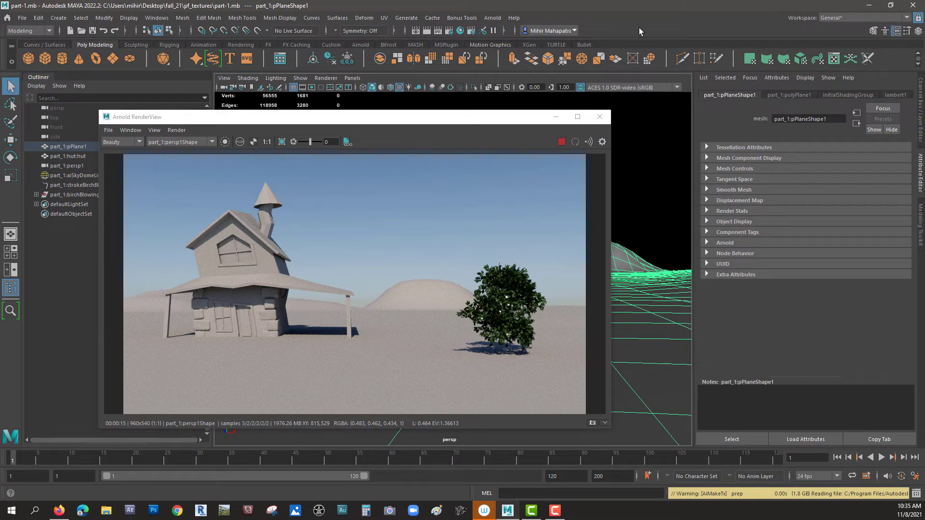
left_click_drag(226, 121, 382, 118)
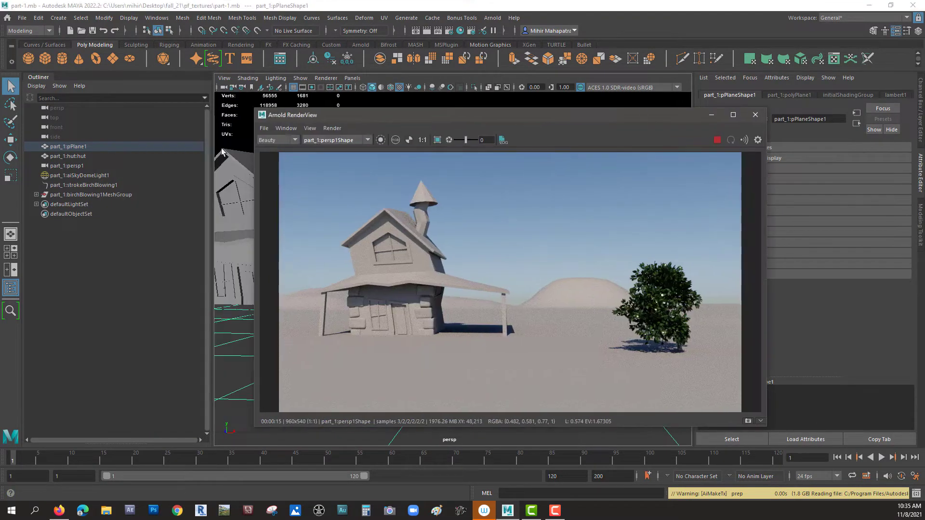
Step: Examine the sky dome light's attributes and the physical sky settings connected to its color
left_click(80, 175)
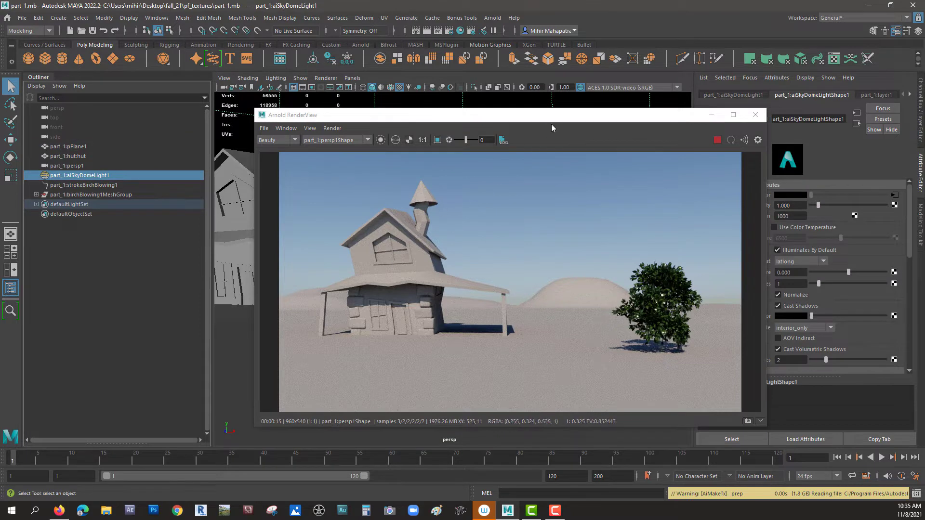
left_click_drag(553, 116, 367, 112)
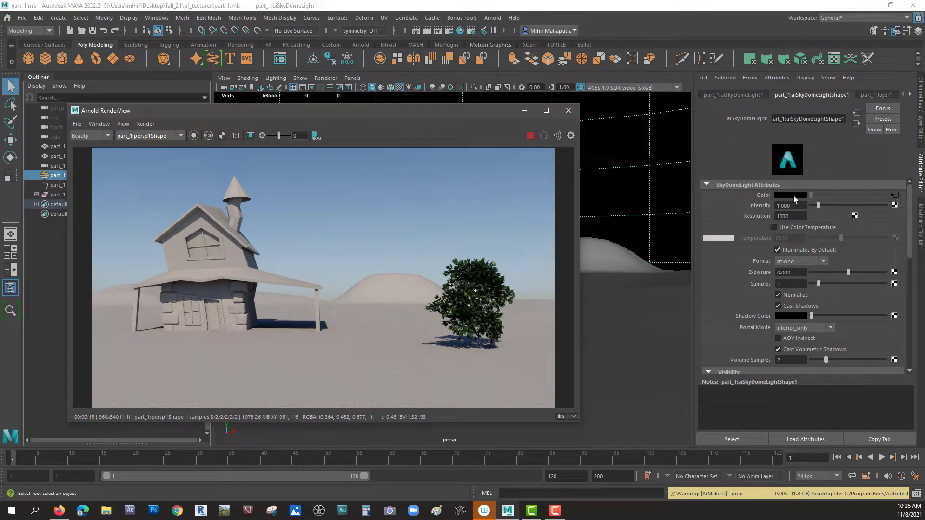
left_click(894, 195)
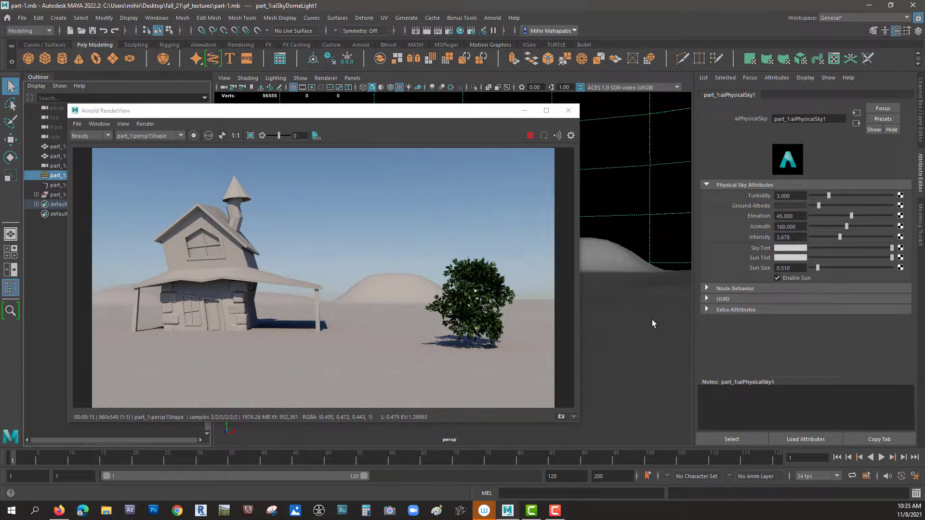
Step: Close the Arnold render view and show the Volumes examples in the Bifrost Browser
left_click(568, 111)
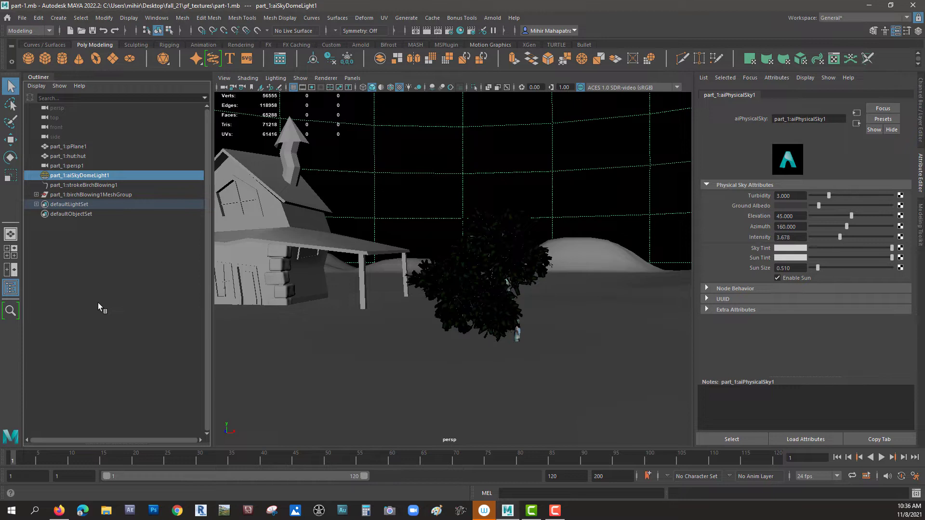
left_click(157, 20)
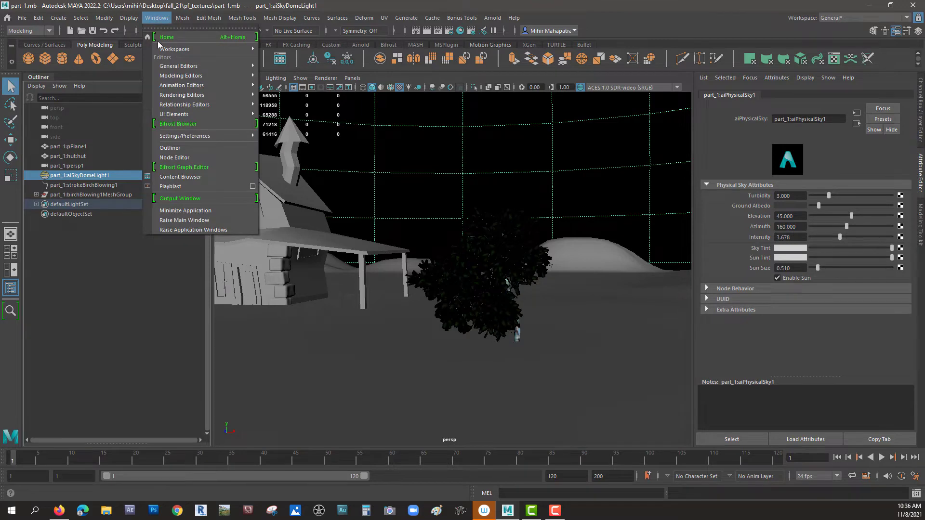
left_click(181, 123)
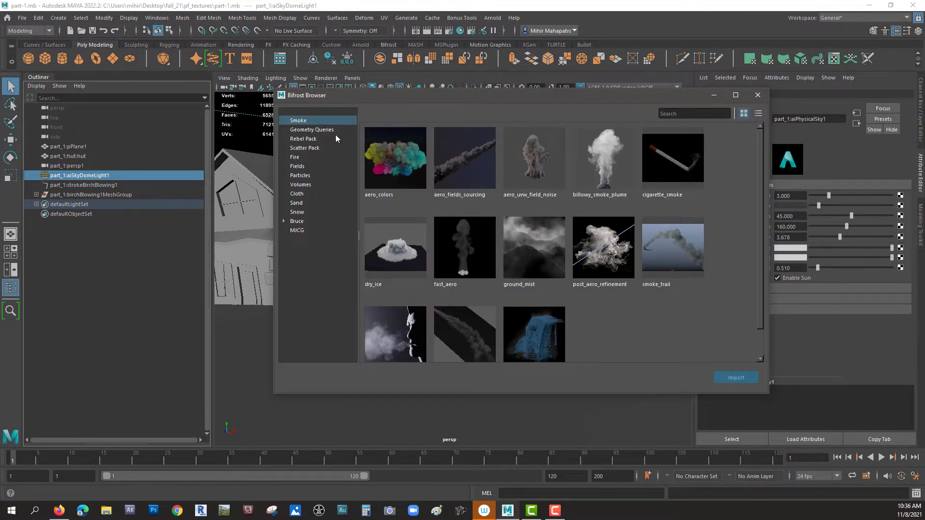
left_click(300, 185)
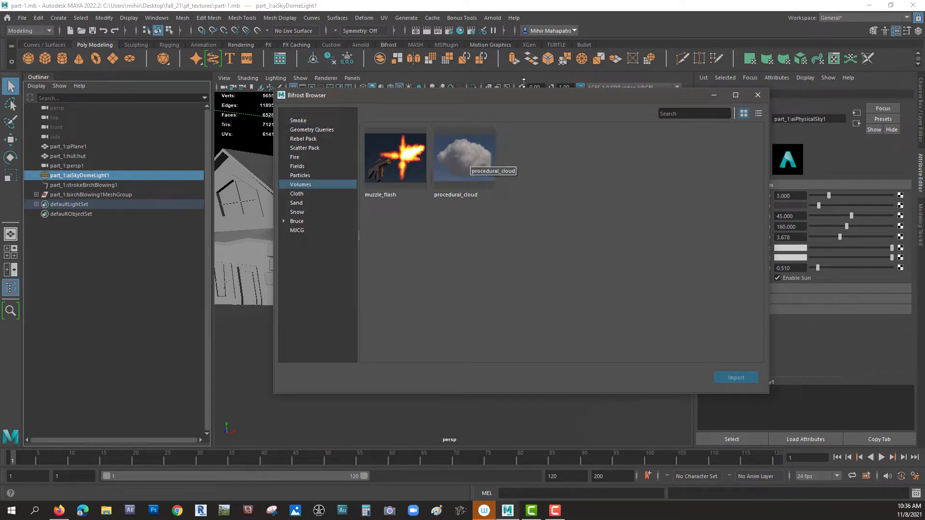
Step: Group all scene objects from the ground plane through the birch mesh group
left_click_drag(562, 95, 617, 121)
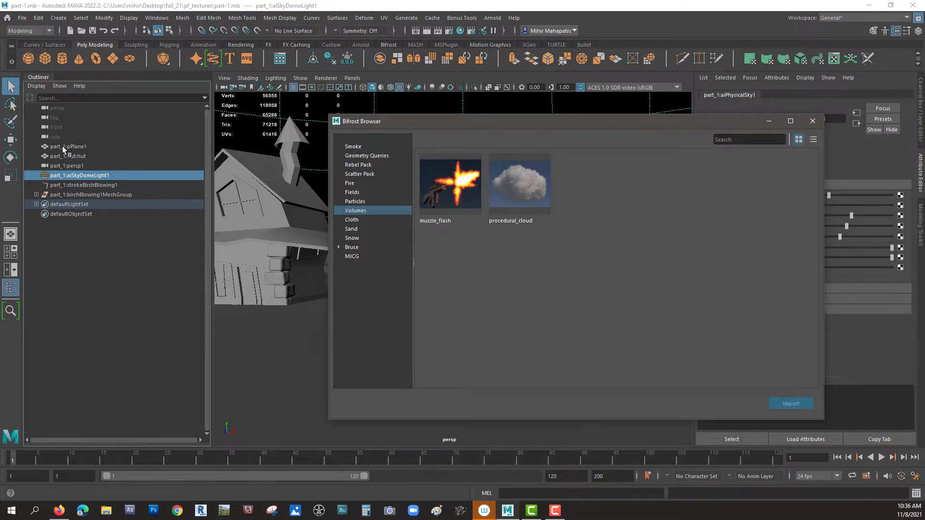
left_click_drag(62, 146, 67, 195)
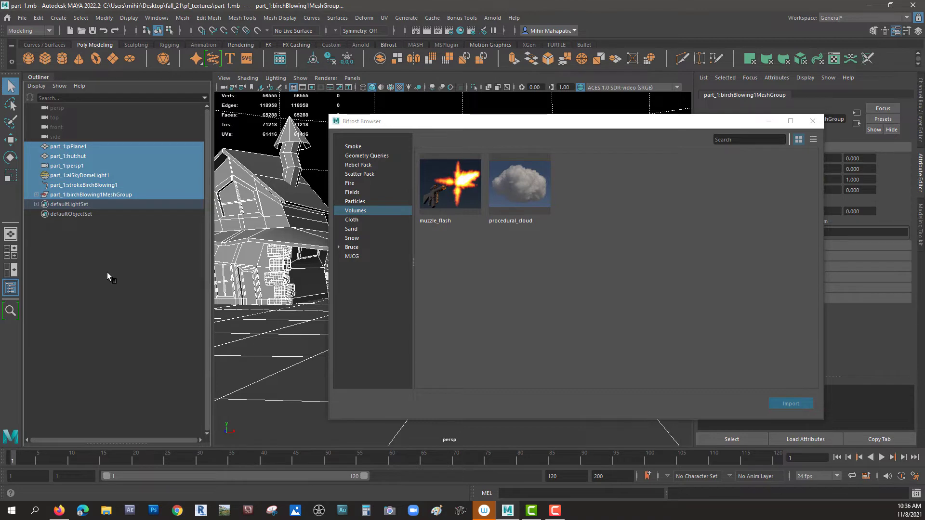
key("ctrl+g")
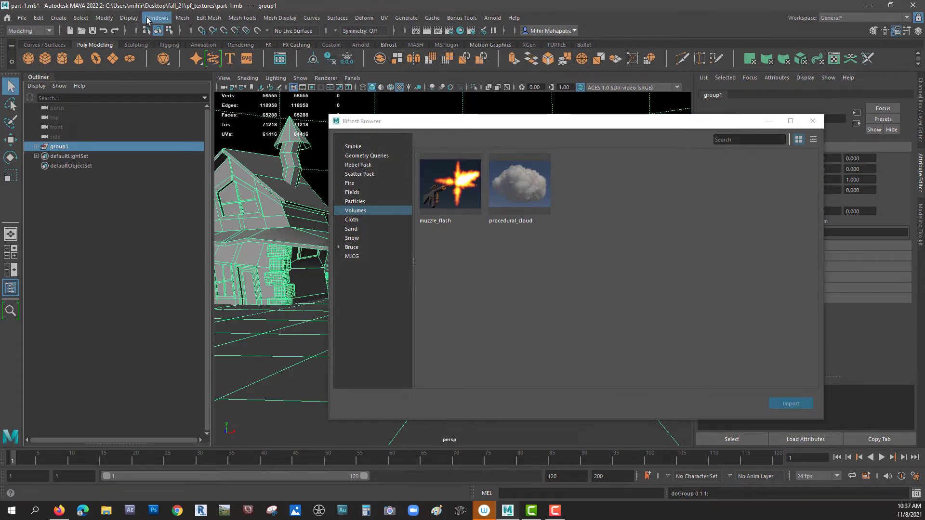
Step: Create a polygon sphere and raise it to about 5.4 in Y
left_click(28, 59)
left_click_drag(507, 126, 220, 357)
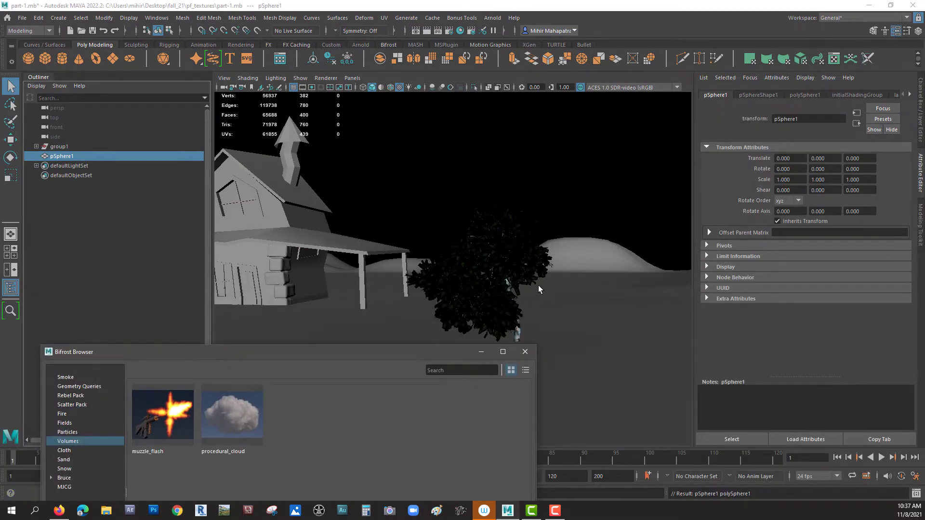
left_click_drag(538, 285, 301, 285, "alt")
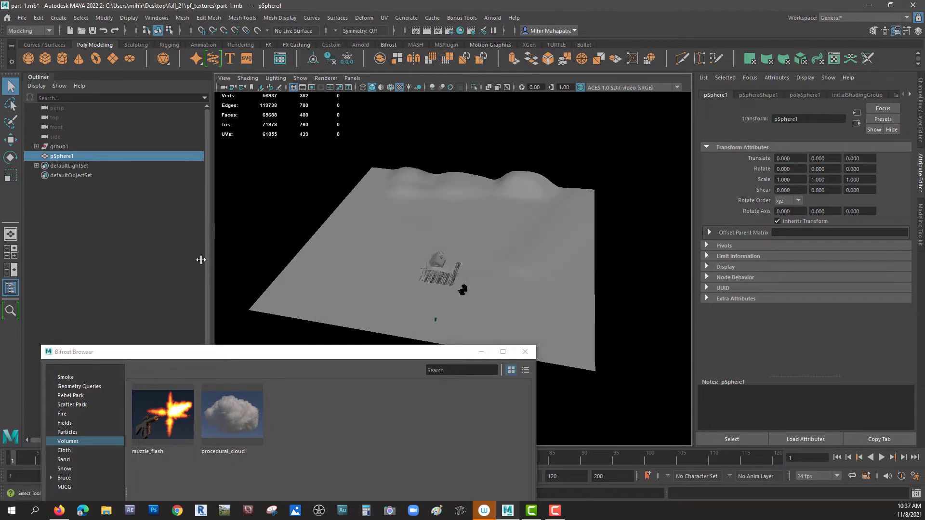
left_click(11, 140)
left_click_drag(547, 268, 586, 254, "alt")
scroll(493, 299, "up", 5)
left_click_drag(493, 299, 412, 313, "alt")
right_click_drag(413, 314, 367, 276, "alt")
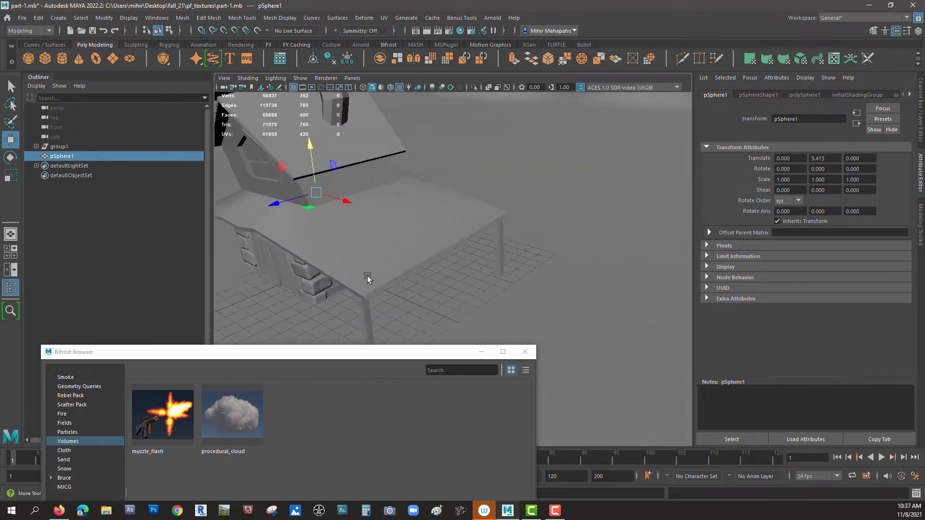
Step: Move the sphere beside and behind the hut, to about X 16.2, Y 7 and Z -17.7
left_click_drag(367, 276, 407, 265, "alt")
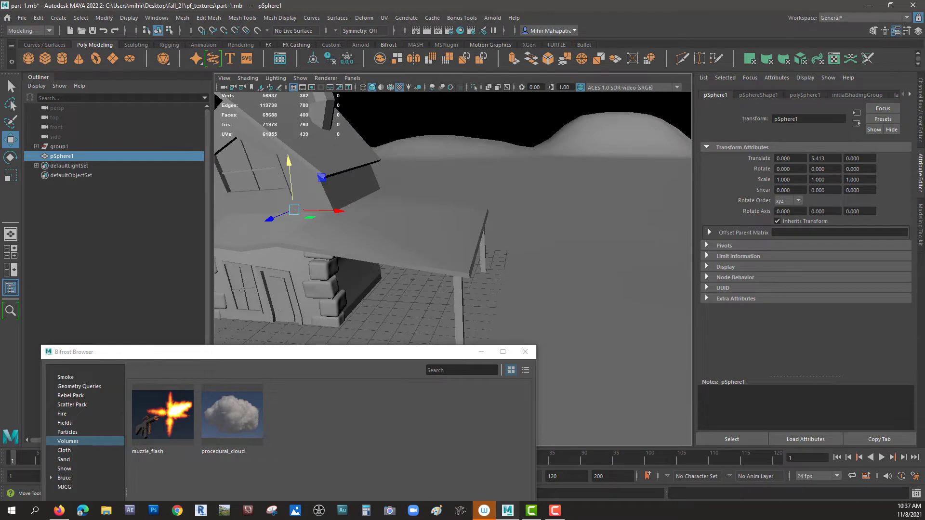
left_click_drag(457, 217, 703, 241, "alt")
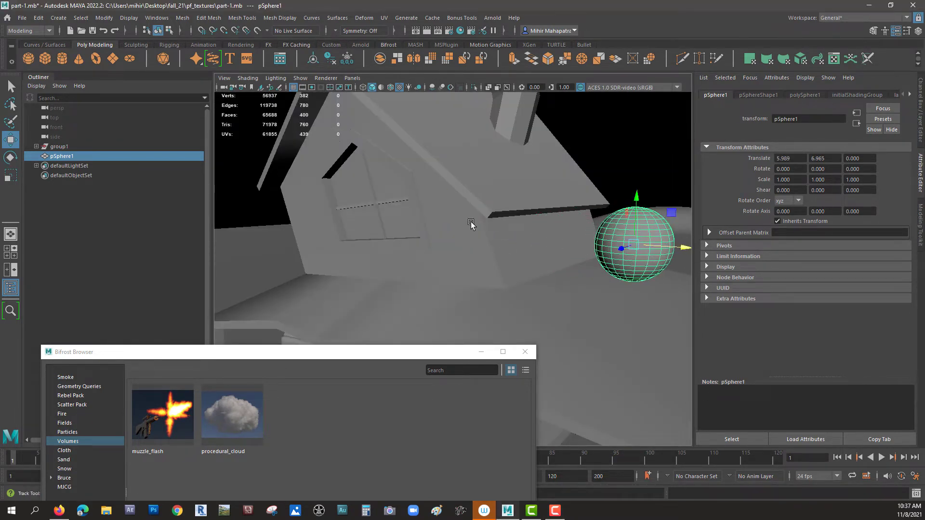
left_click_drag(473, 223, 553, 249, "alt")
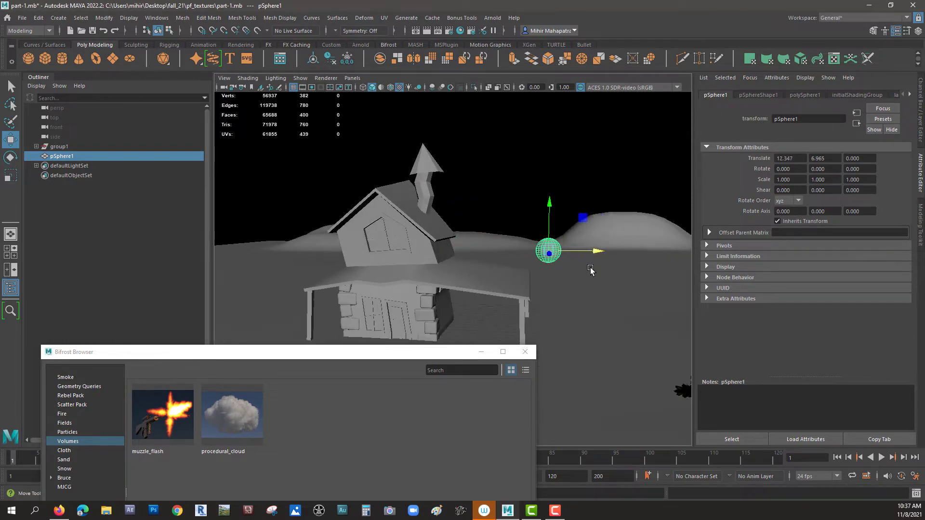
left_click_drag(681, 389, 448, 246, "alt")
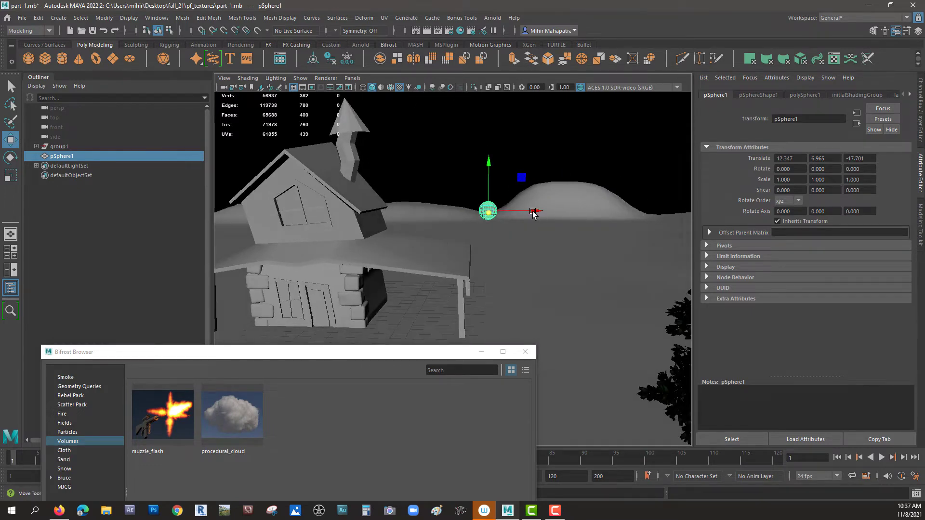
left_click_drag(535, 210, 553, 255)
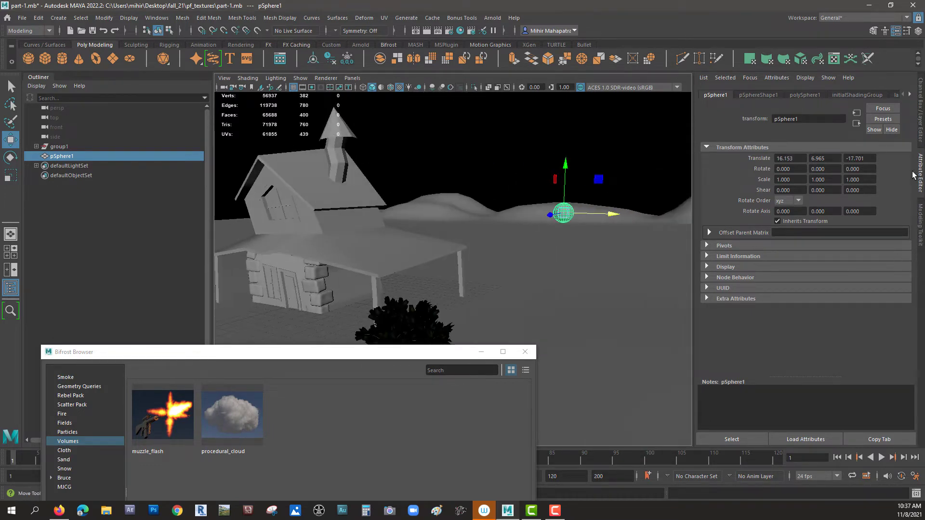
Step: Set both the axis and height subdivisions of the sphere to 12
left_click(920, 134)
left_click_drag(613, 242, 823, 217, "alt")
left_click(822, 206)
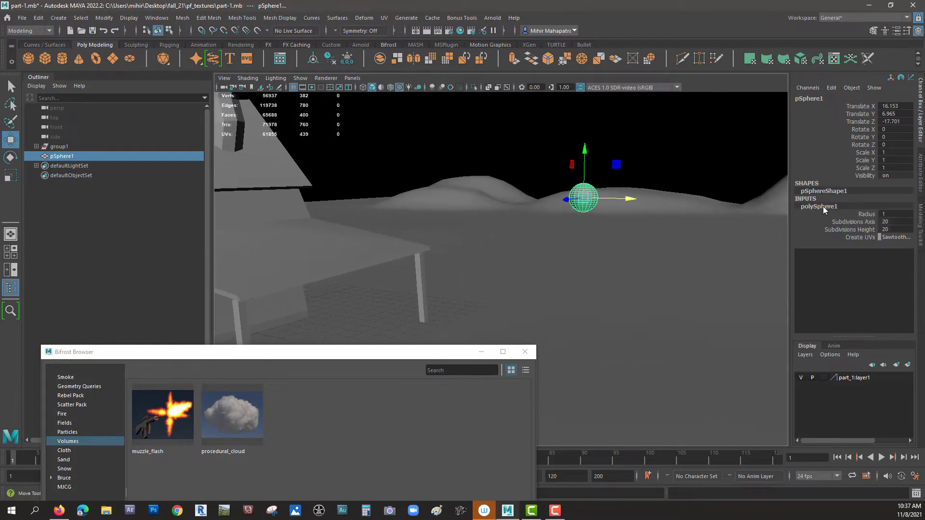
left_click(891, 221)
left_click(896, 229, "shift")
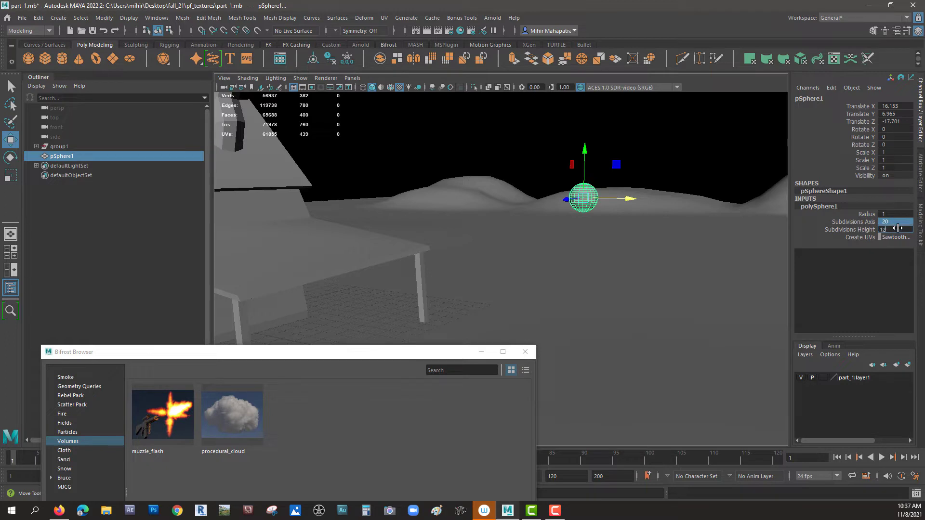
type("12")
key("Return")
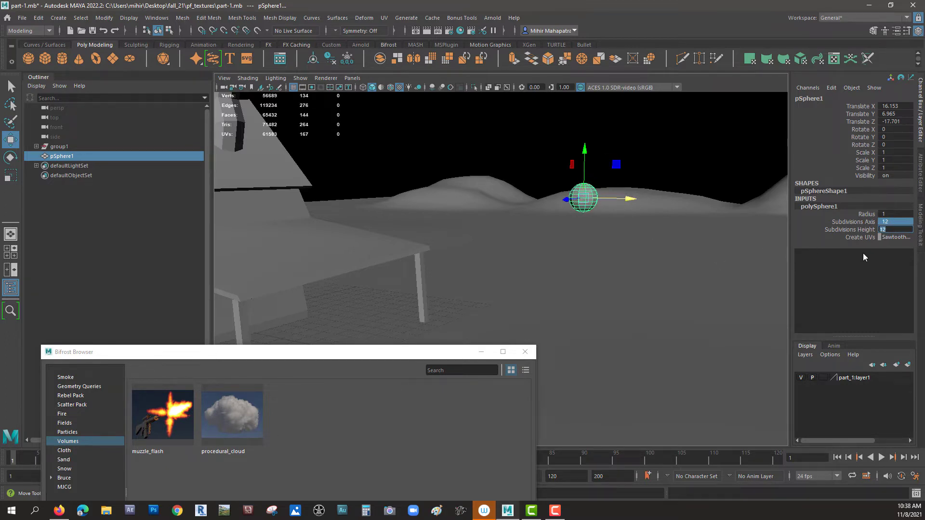
Step: Duplicate the sphere, shift the copy to about X 17.2 and scale it uniformly to about 1.56
left_click_drag(625, 220, 598, 224, "alt")
middle_click_drag(598, 223, 540, 220, "alt")
right_click_drag(540, 220, 737, 248, "alt")
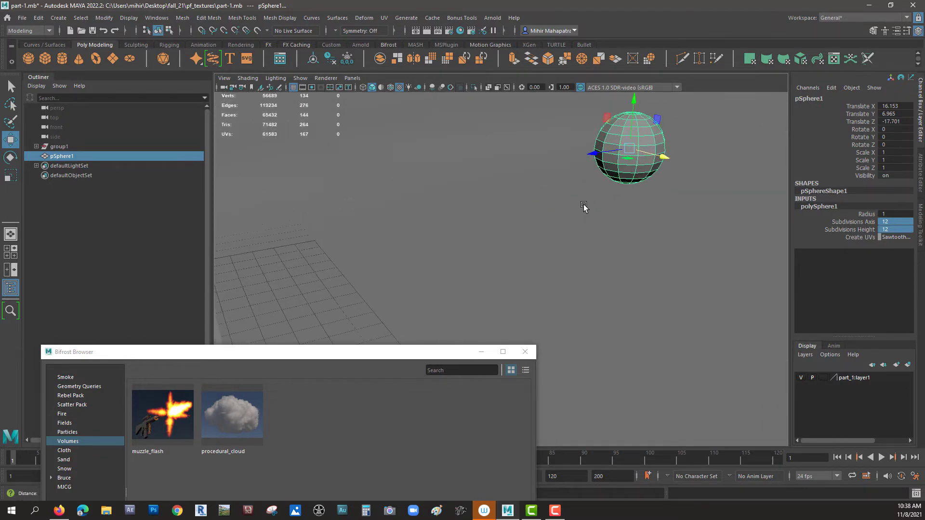
left_click_drag(583, 206, 565, 221, "alt")
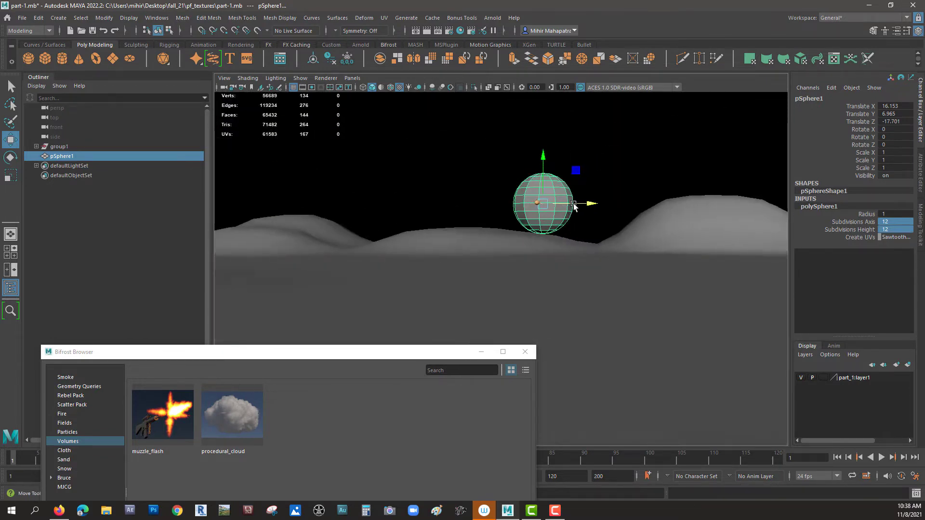
left_click(543, 155)
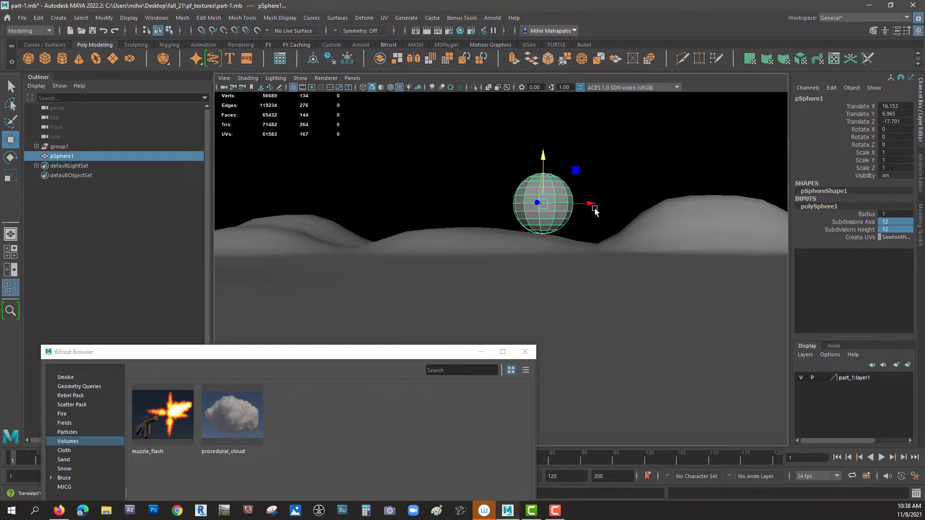
key("ctrl+d")
mouse_move(594, 208)
left_mouse_down()
mouse_move(622, 209)
mouse_move(608, 210)
left_mouse_up()
key("r")
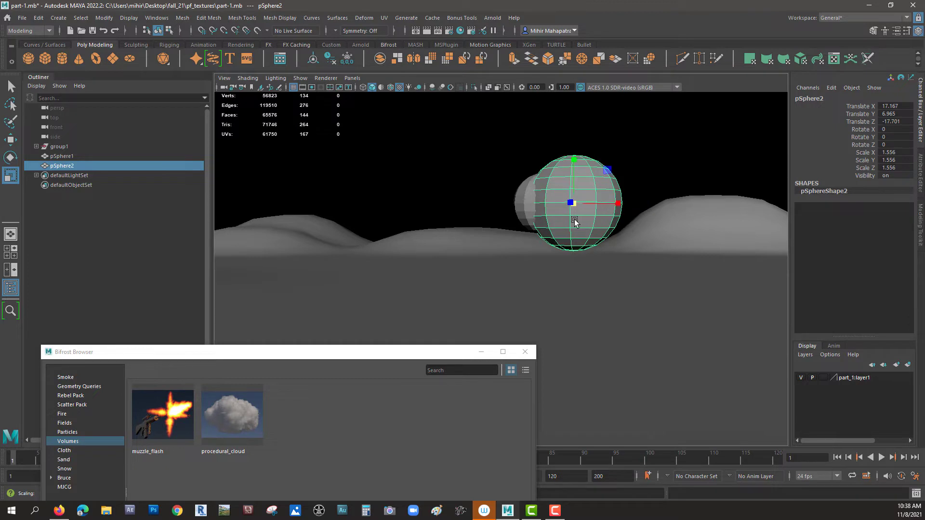
Step: Reposition the enlarged sphere to about X 17.9 and Y 7.2 so it overlaps the smaller one
key("w")
left_click_drag(619, 204, 645, 202)
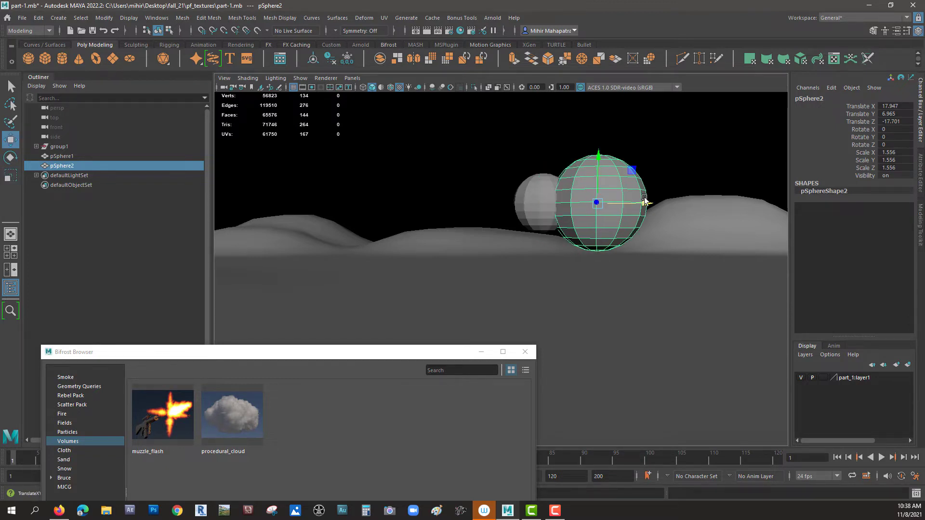
left_click_drag(594, 152, 595, 144)
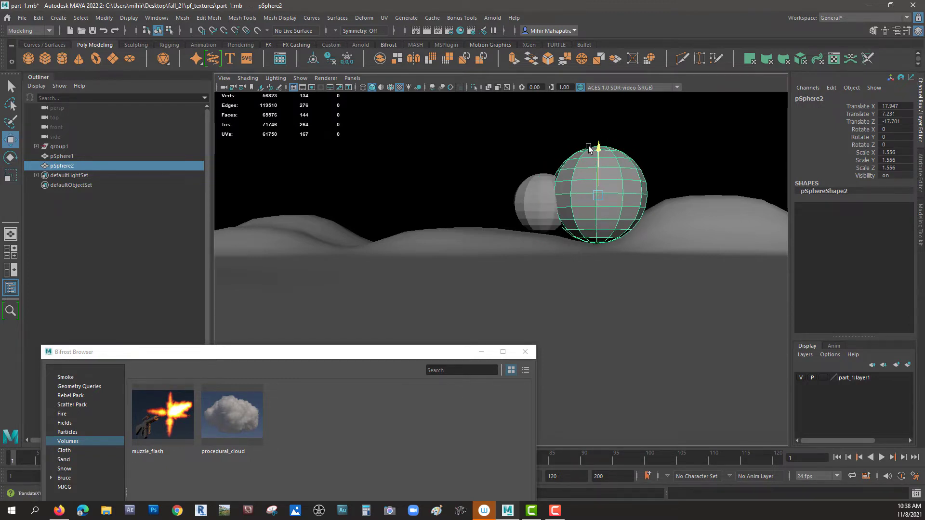
Step: Duplicate the small sphere, scale the copy to about 0.83 and place it on the large sphere's far side at about X 19.5, Y 6.7, Z -18.4
left_click(542, 202)
key("ctrl+d")
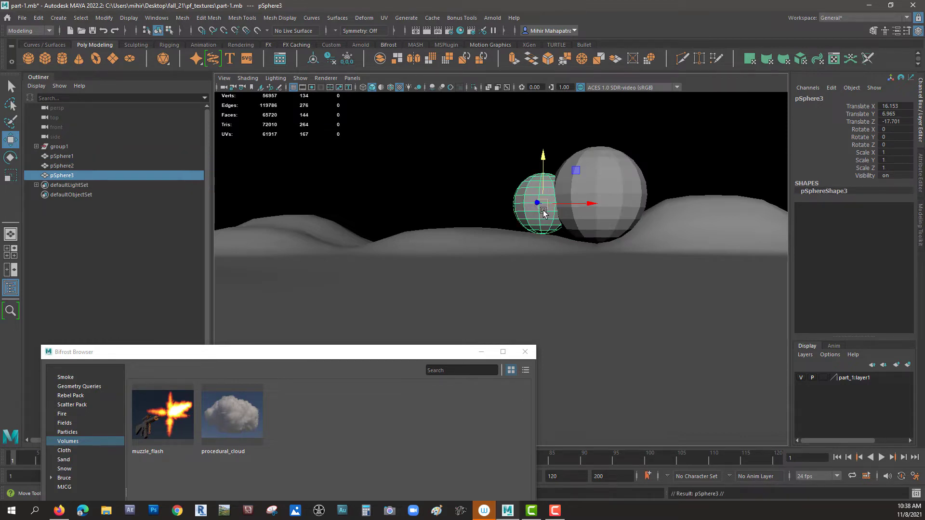
key("r")
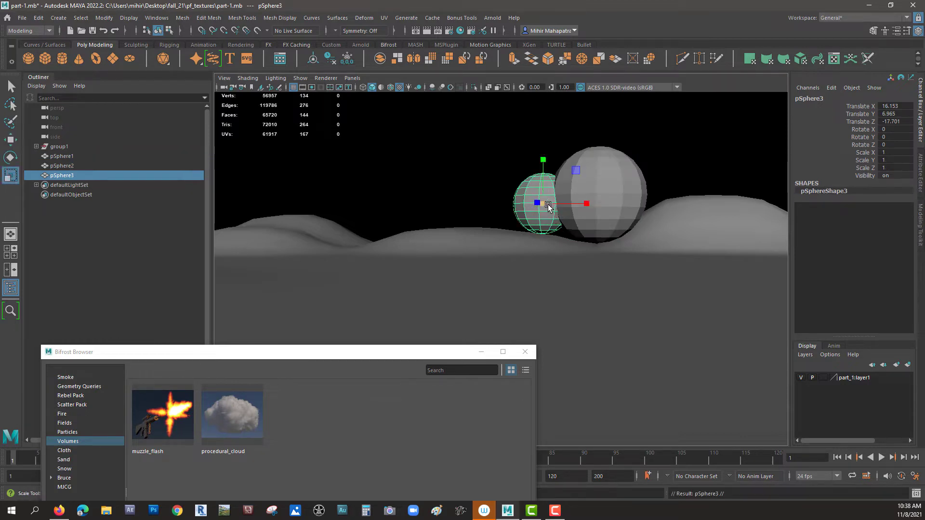
left_click_drag(549, 206, 646, 207)
key("w")
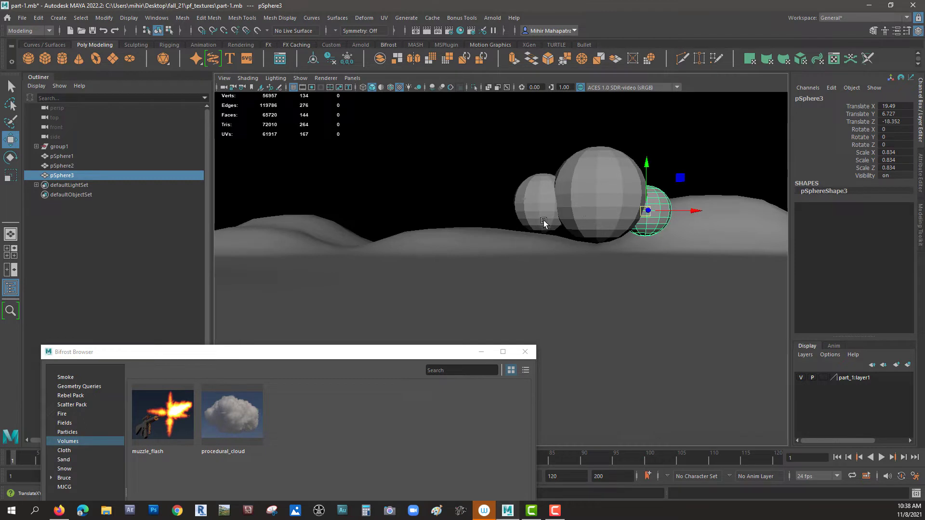
Step: Delete the enlarged middle sphere and the small far-side sphere, keeping only the original sphere
left_click(530, 200)
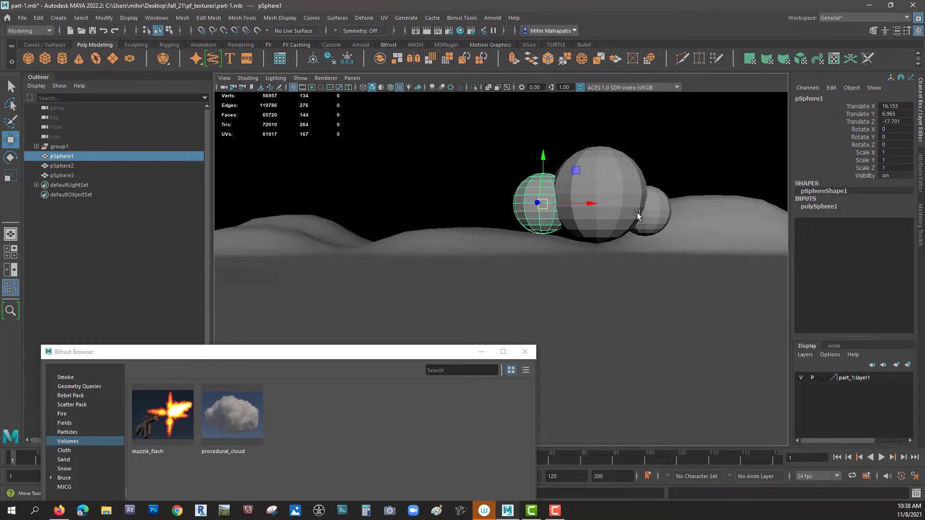
left_click(599, 180)
key("Delete")
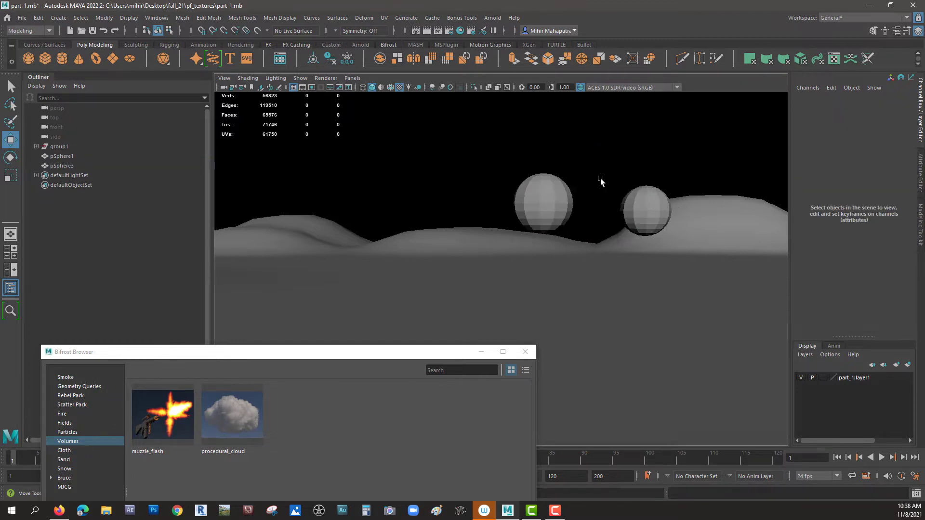
left_click(648, 198)
key("Delete")
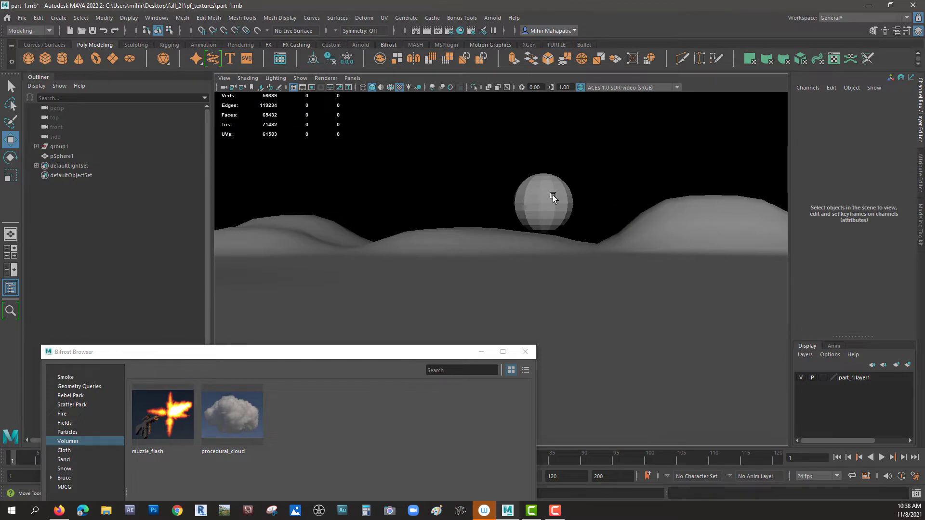
Step: Rename the remaining polygon sphere to clouds
left_click(551, 198)
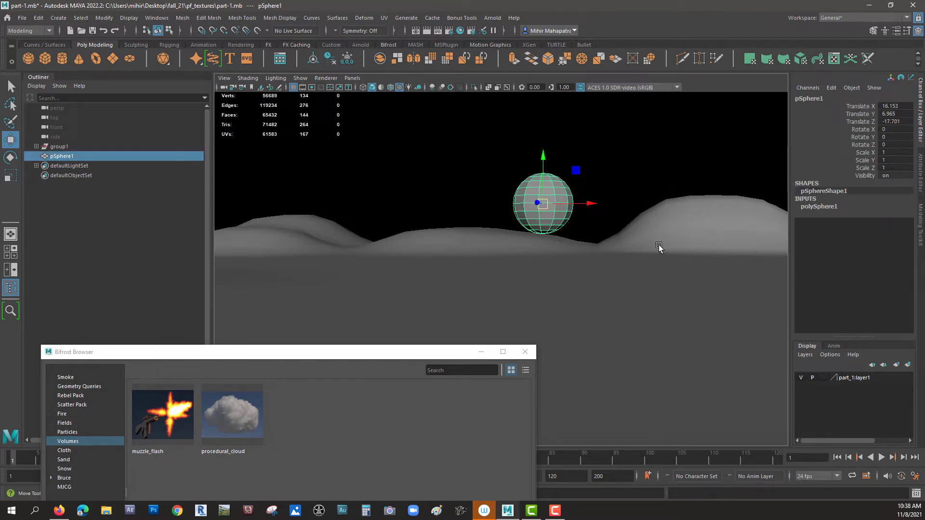
scroll(659, 248, "down", 2)
left_click_drag(330, 357, 531, 271)
double_click(62, 157)
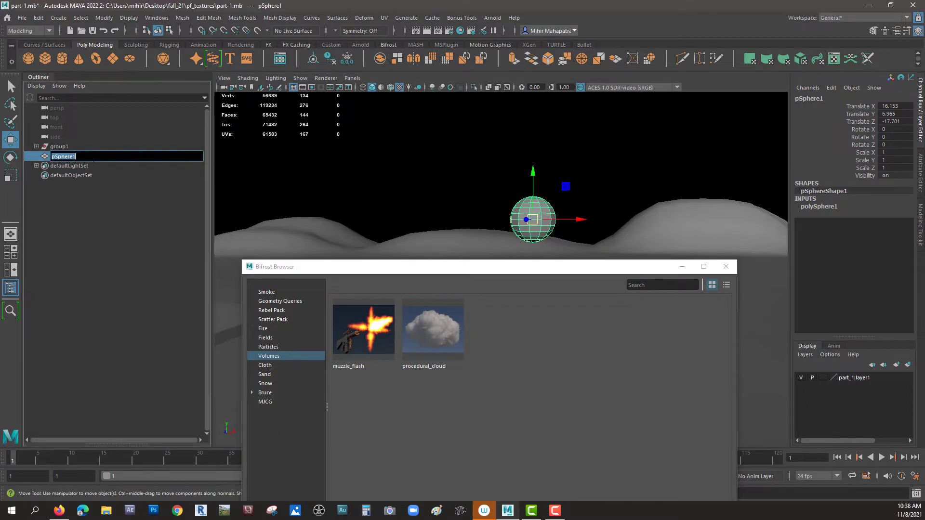
type("clouds")
key("Return")
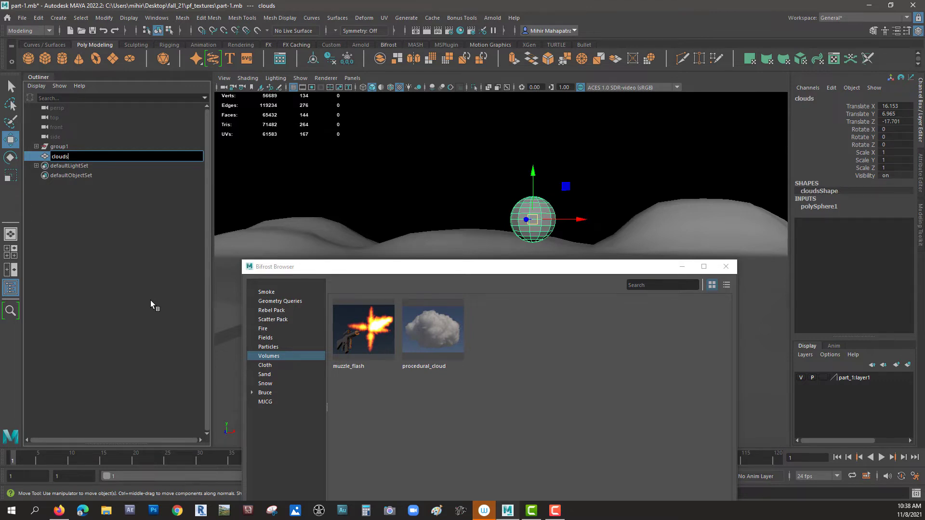
Step: Import the procedural_cloud volume graph from the Bifrost Browser and close the browser
left_click_drag(502, 266, 563, 150)
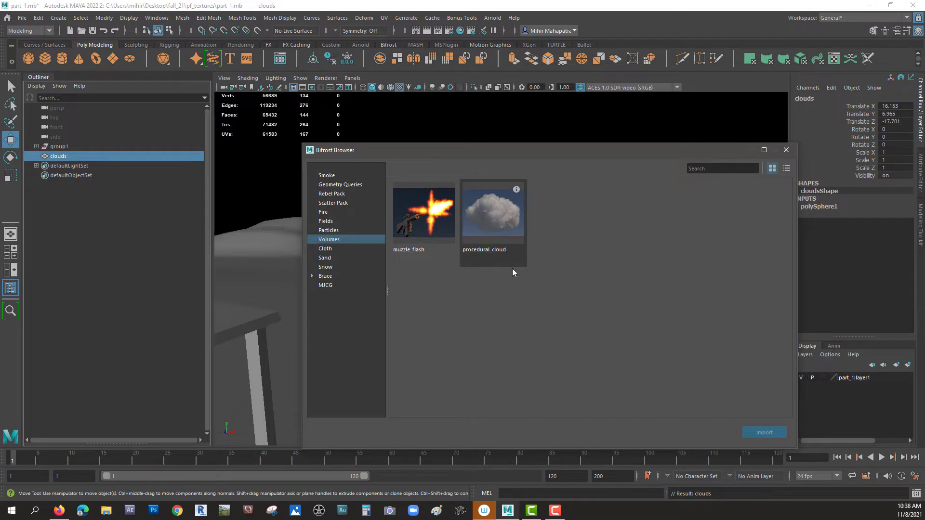
left_click(498, 211)
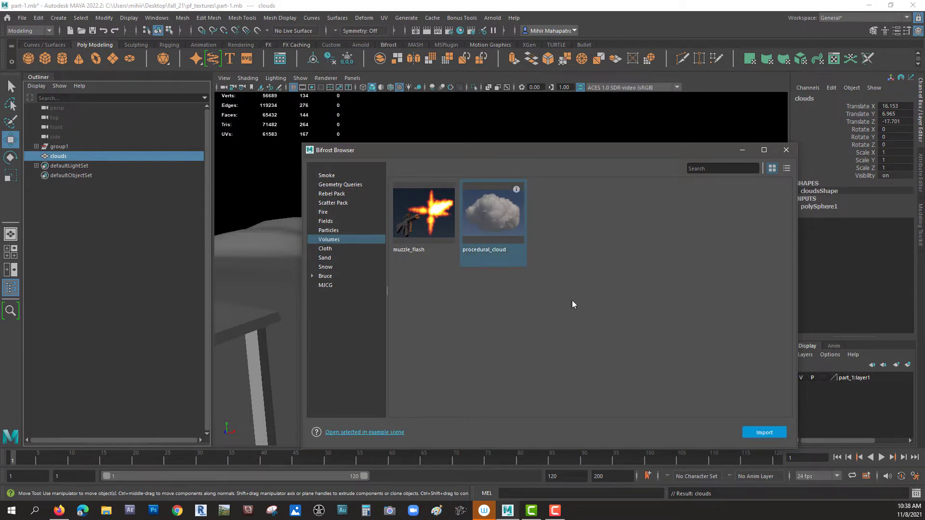
left_click(765, 433)
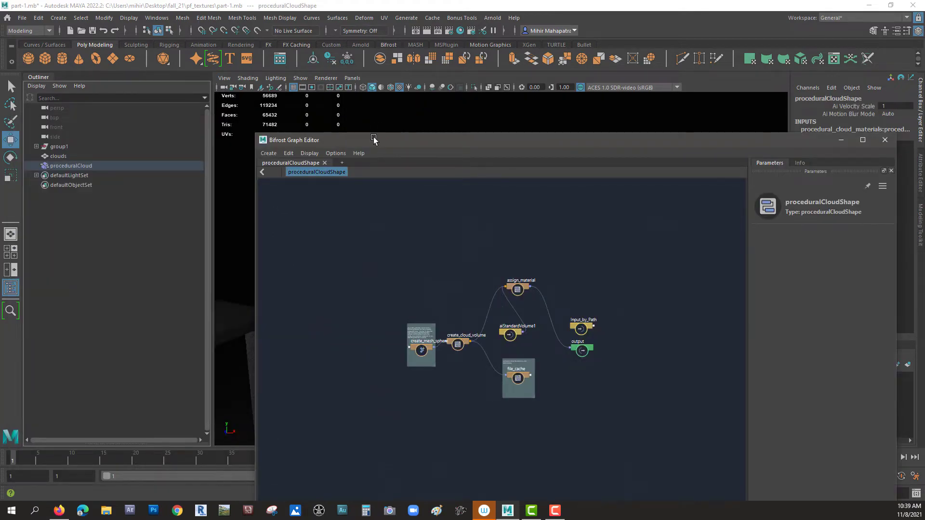
left_click_drag(374, 140, 200, 407)
left_click(787, 152)
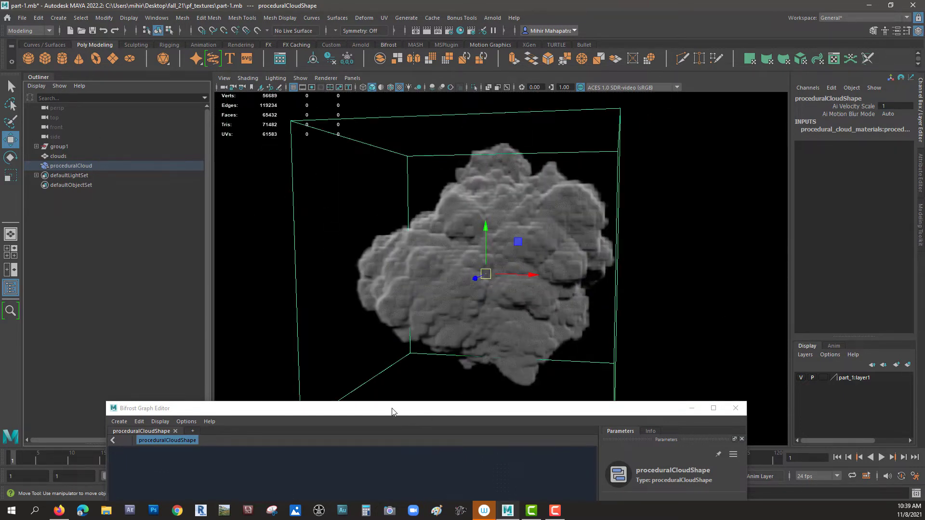
Step: Arrange the Bifrost Graph Editor beside the imported cloud so both the cloud and its node graph are in view
left_click_drag(391, 412, 799, 88)
scroll(409, 253, "down", 5)
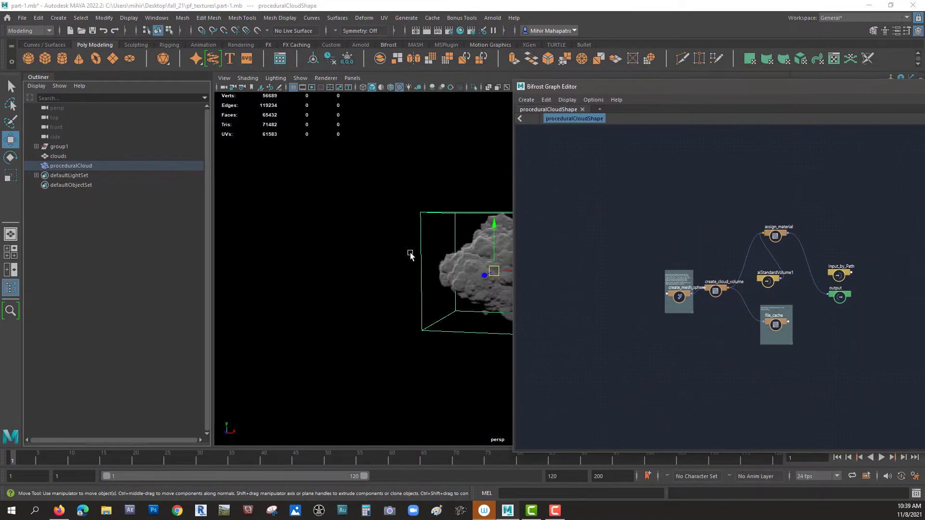
middle_click_drag(384, 239, 268, 240, "alt")
left_click_drag(704, 90, 575, 66)
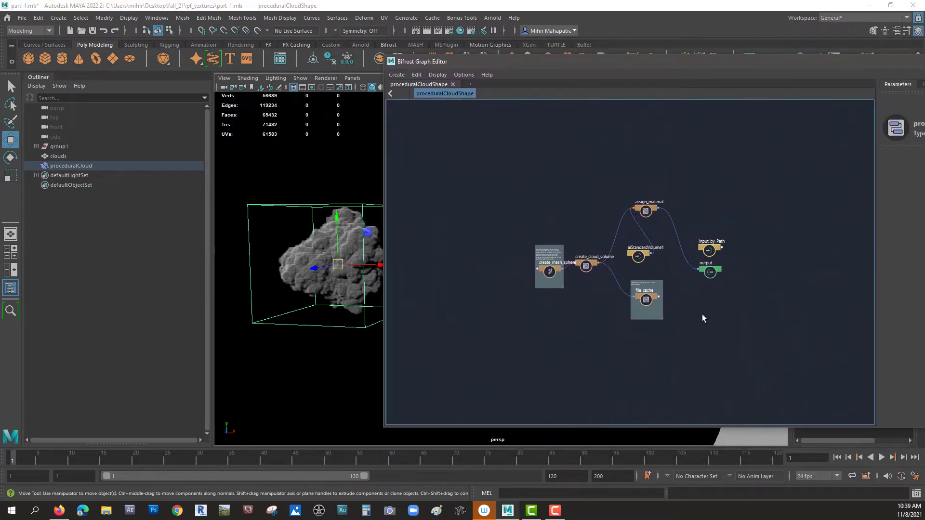
Step: Spread the Input_by_Path and output nodes apart in the procedural cloud graph
middle_click_drag(702, 315, 670, 325, "alt")
right_click_drag(669, 325, 762, 340, "alt")
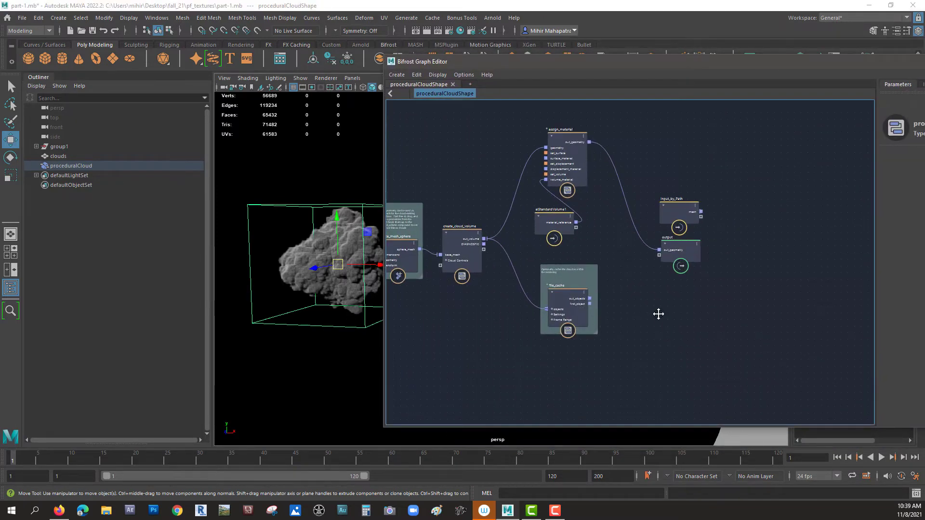
middle_click_drag(658, 314, 706, 328, "alt")
right_click_drag(707, 329, 792, 350, "alt")
right_click_drag(768, 322, 739, 367, "alt")
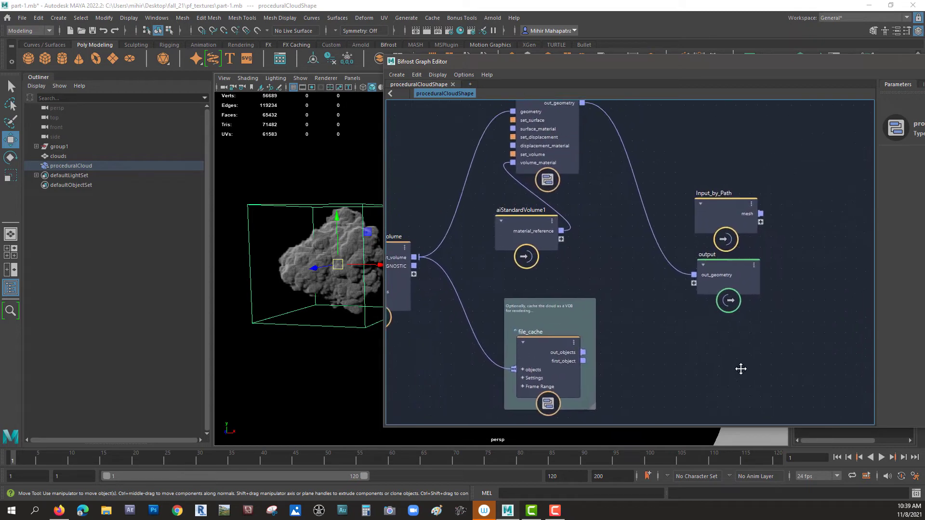
middle_click_drag(739, 367, 696, 363, "alt")
right_click_drag(695, 363, 776, 374, "alt")
left_click_drag(648, 215, 722, 234)
middle_click_drag(543, 265, 637, 302, "alt")
right_click_drag(637, 301, 552, 264, "alt")
left_click_drag(723, 286, 732, 329)
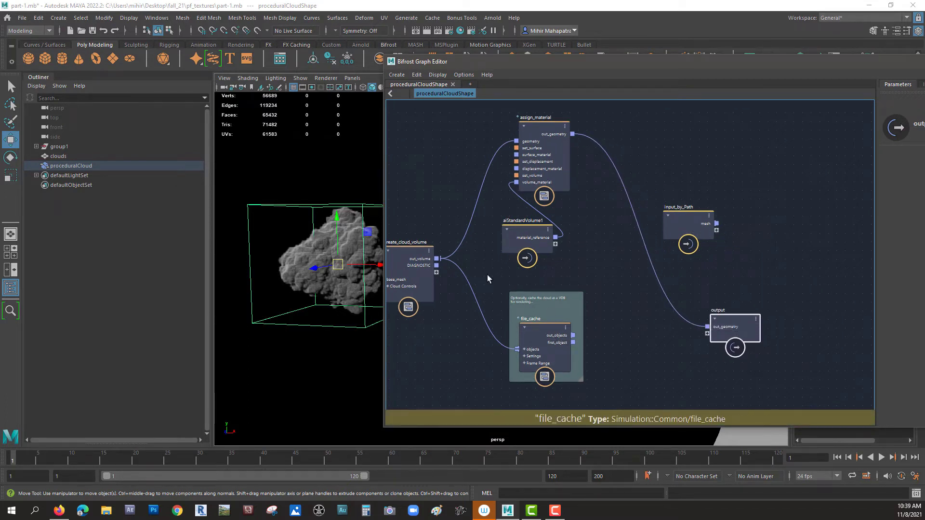
left_click_drag(673, 235, 686, 190)
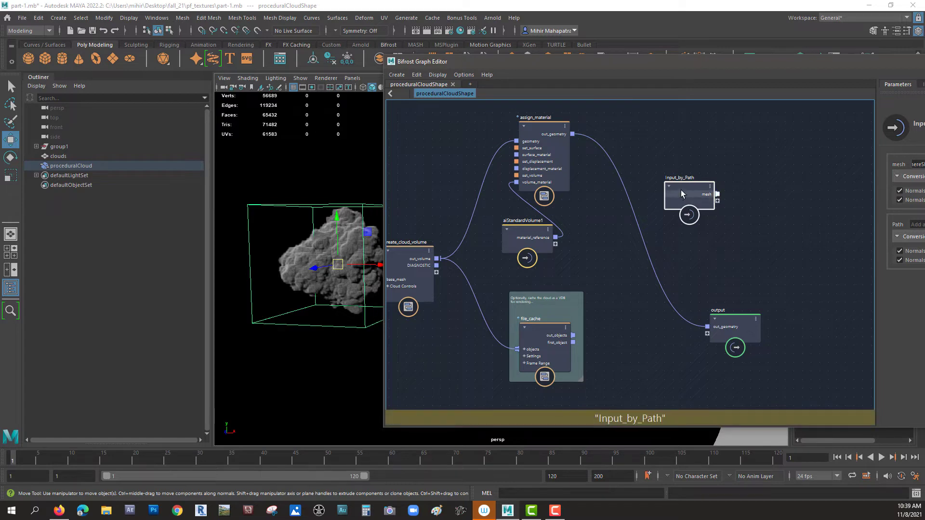
Step: Select the create_mesh_sphere node and examine its settings and its connection to the cloud volume's base_mesh
middle_click_drag(701, 254, 885, 274)
middle_click_drag(521, 338, 565, 304)
scroll(564, 303, "up", 6)
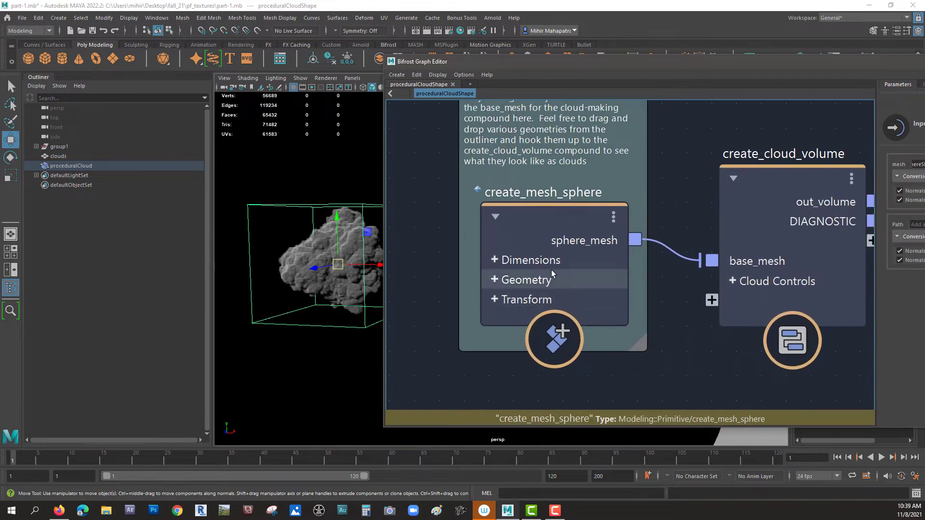
left_click(530, 217)
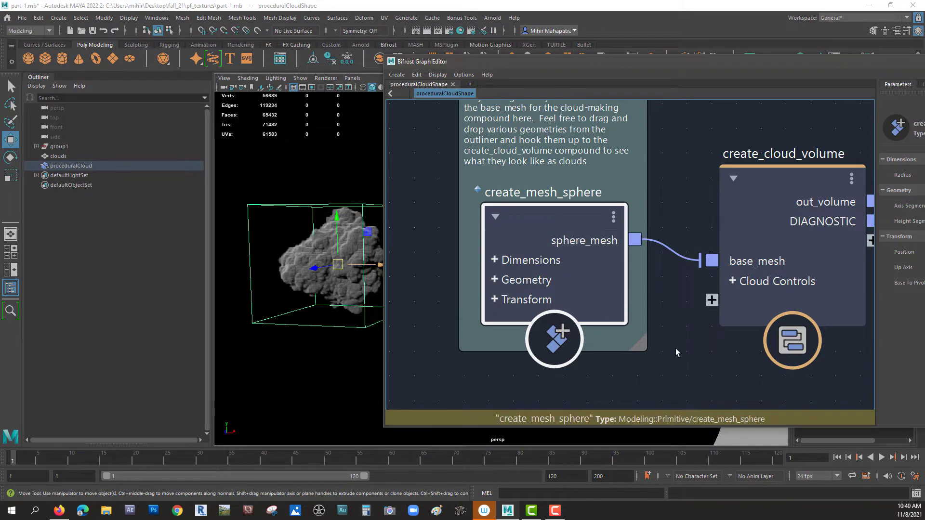
middle_click_drag(685, 351, 528, 353)
Step: Select the create_cloud_volume node and bring its Cloud Controls parameters fully into view
left_click(611, 184)
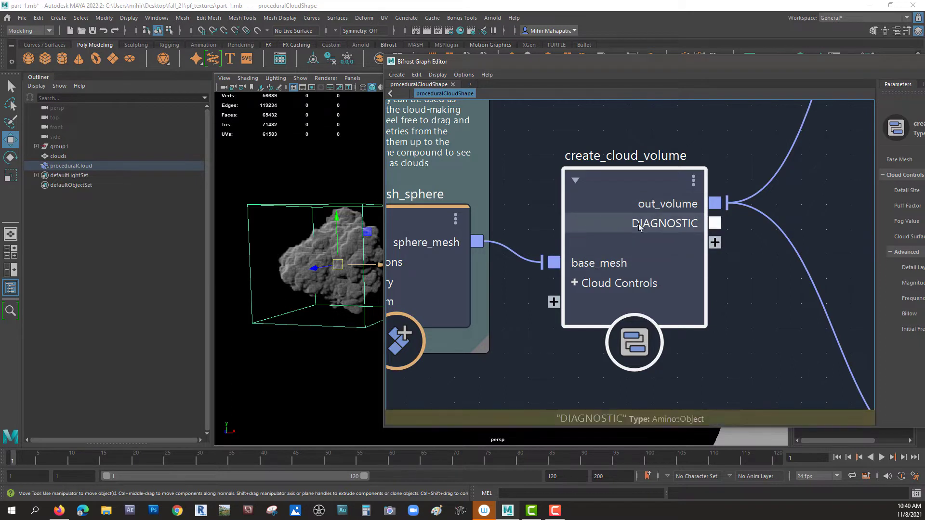
middle_click_drag(728, 339, 609, 332)
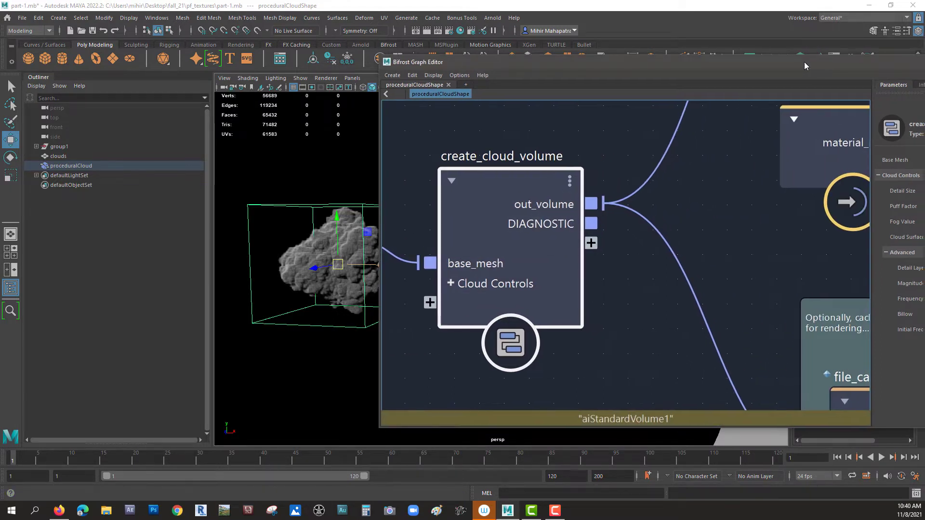
left_click_drag(816, 61, 584, 72)
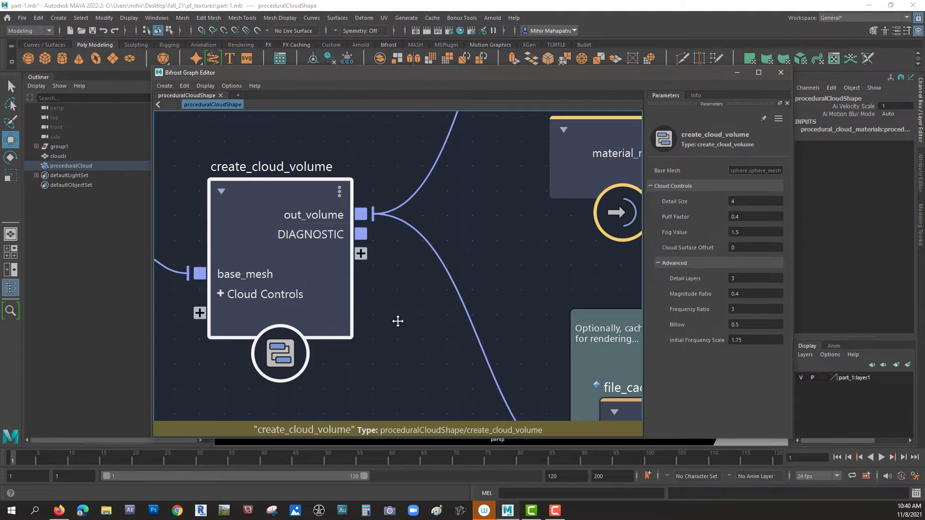
middle_click_drag(407, 322, 299, 355)
Step: Reposition the assign_material and aiStandardVolume1 nodes to inspect how the volume material feeds the cloud geometry
scroll(330, 322, "down", 3)
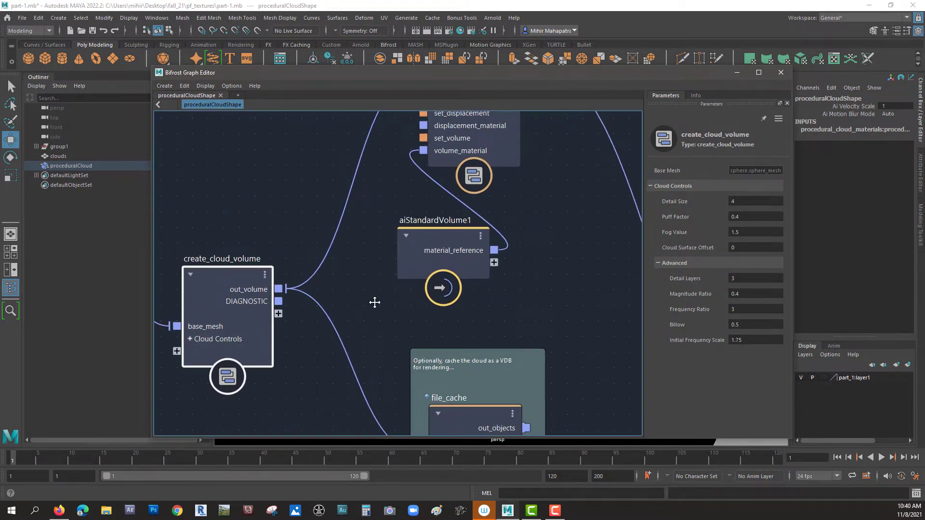
middle_click_drag(374, 302, 357, 388)
middle_click_drag(274, 214, 200, 206)
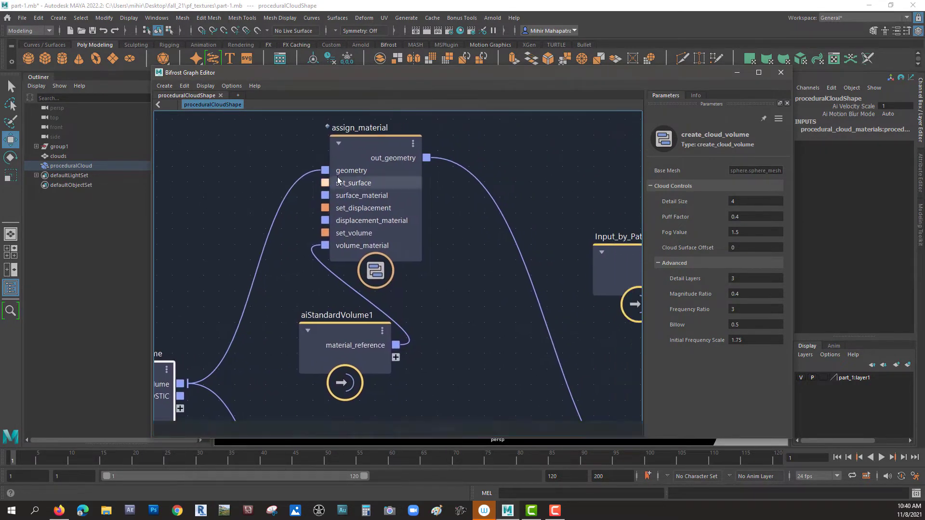
left_click_drag(363, 147, 451, 172)
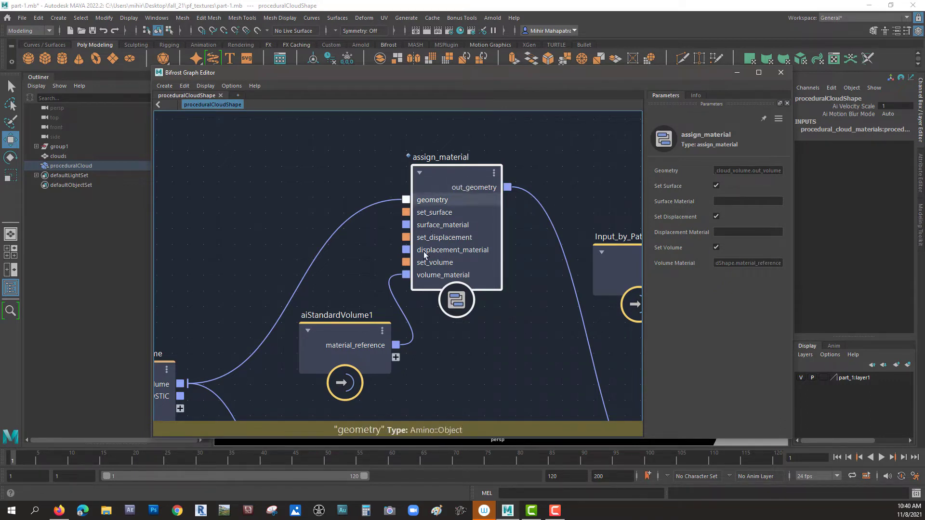
mouse_move(344, 333)
left_mouse_down()
mouse_move(320, 340)
mouse_move(337, 333)
left_mouse_up()
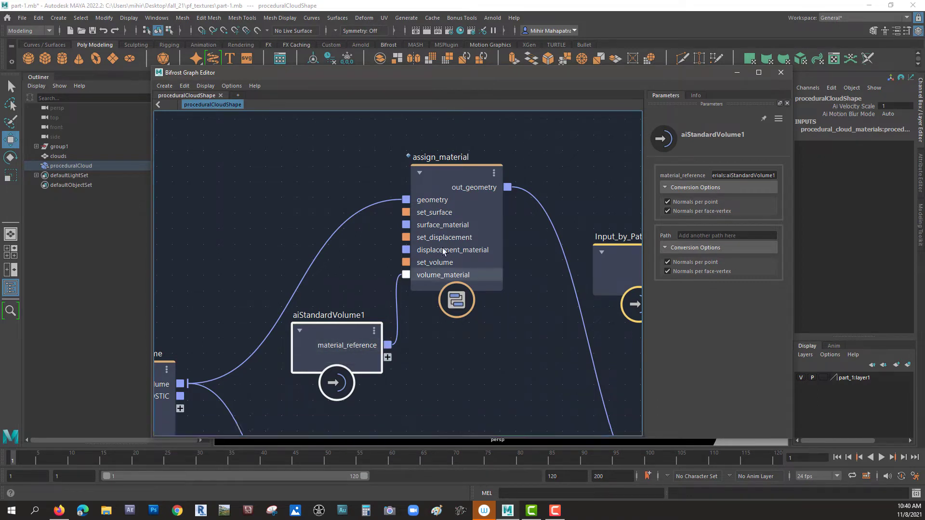
left_click_drag(447, 174, 442, 194)
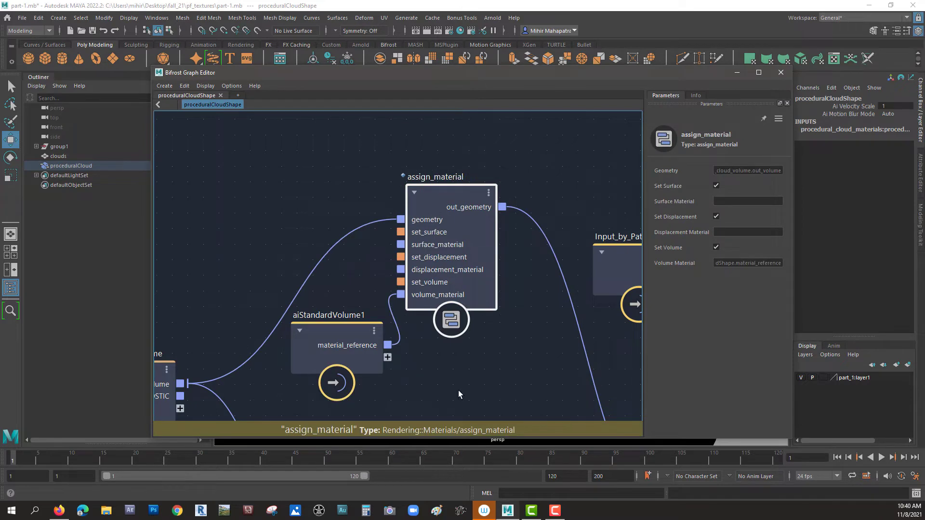
Step: Examine the file_cache node and its note on optionally caching the cloud for rendering
middle_click_drag(469, 382, 306, 270)
scroll(418, 404, "down", 2)
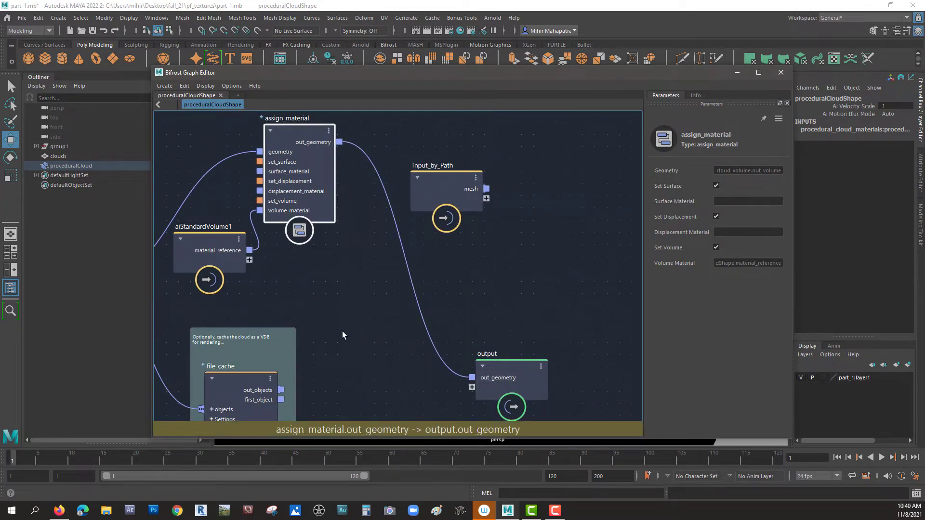
middle_click_drag(343, 331, 467, 223)
scroll(482, 232, "up", 4)
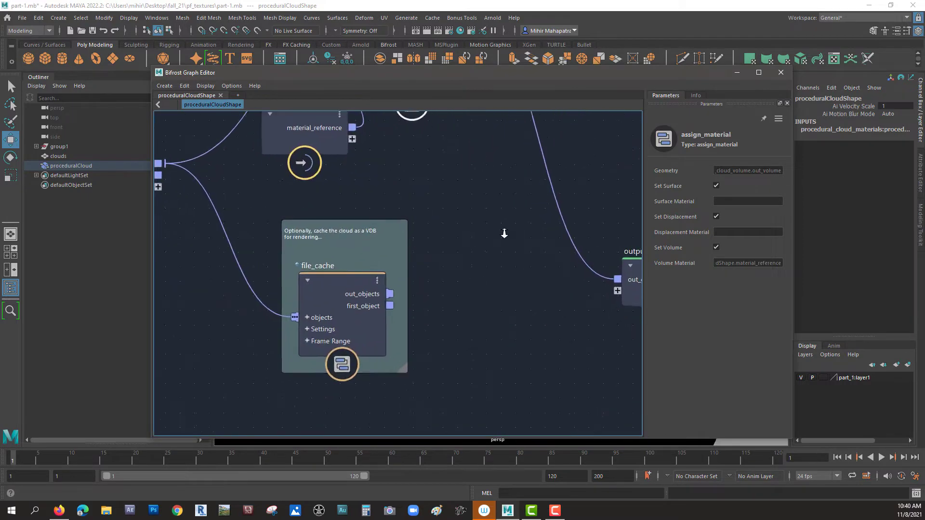
middle_click_drag(422, 260, 528, 256)
scroll(528, 227, "up", 1)
scroll(529, 256, "down", 1)
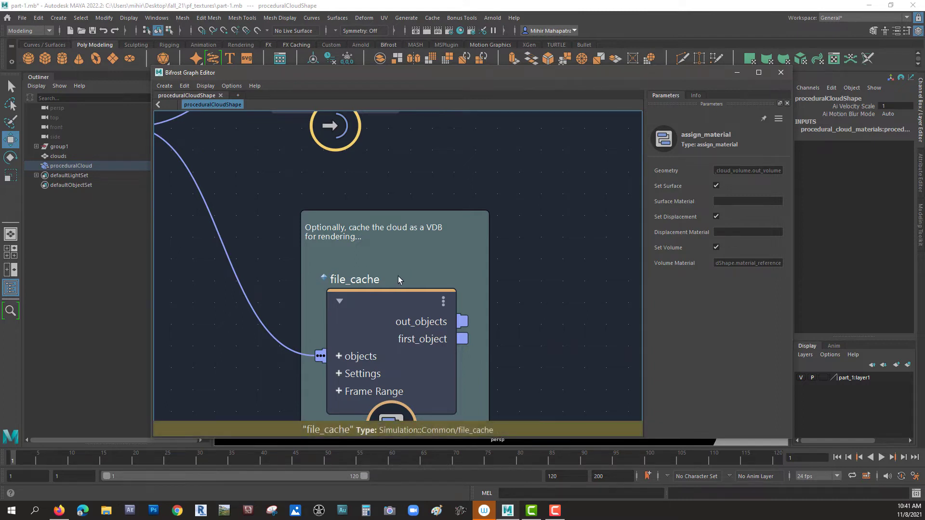
middle_click_drag(374, 266, 397, 300)
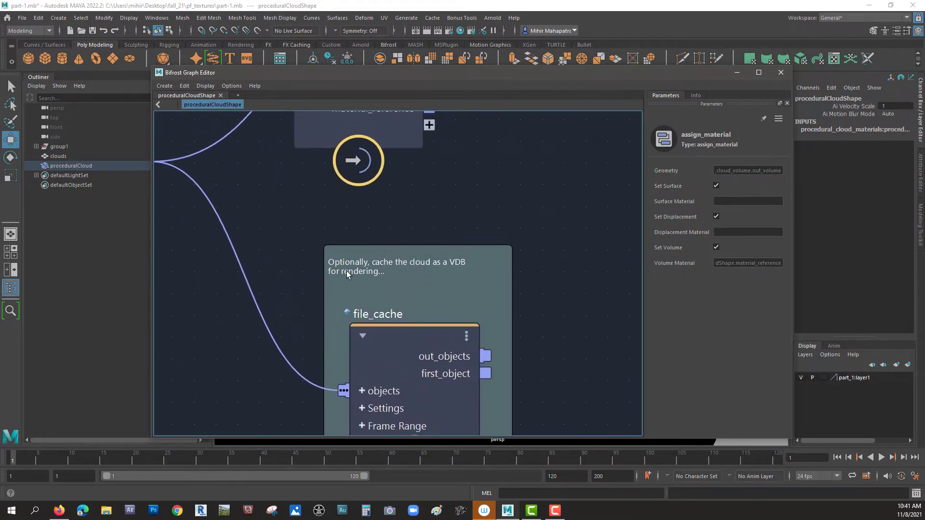
Step: Read the Procedural Cloud Graph's documentation, covering its description, inputs and cloud control explanations
left_click(434, 274)
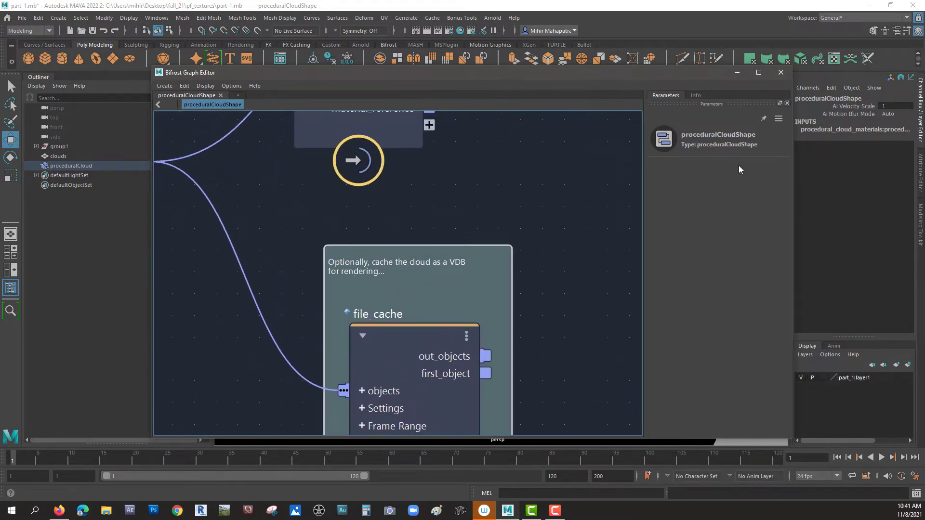
left_click(697, 96)
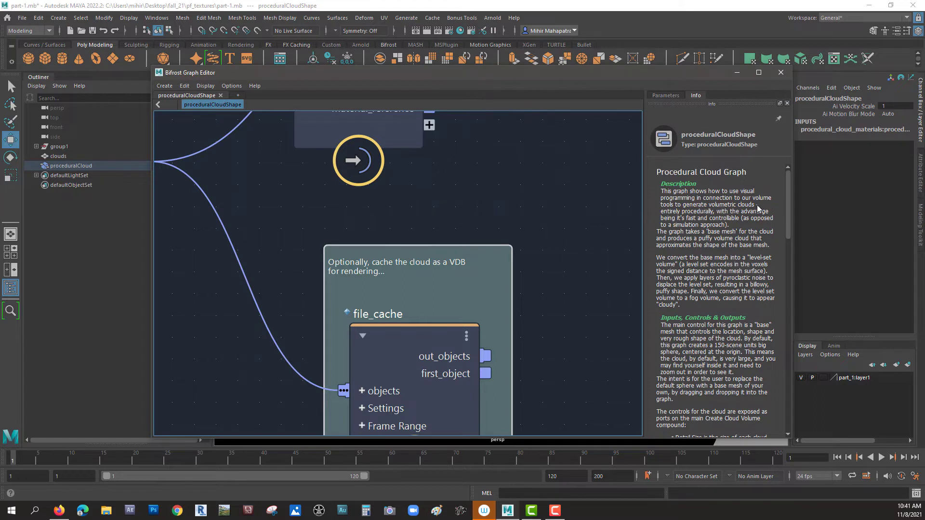
left_click(665, 95)
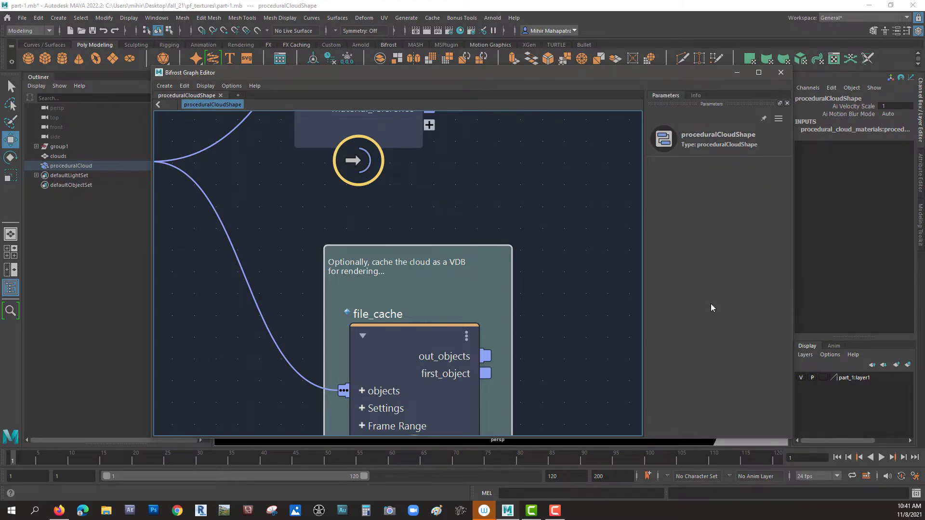
left_click(696, 96)
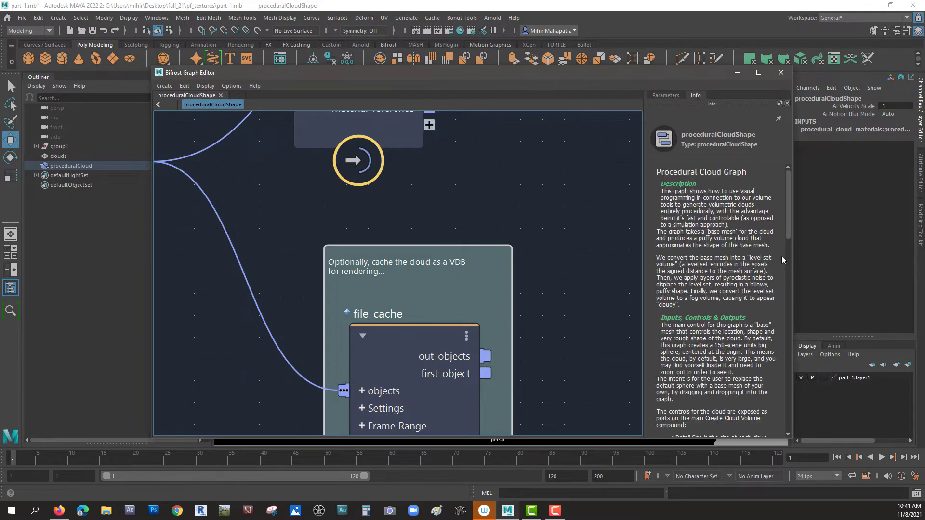
scroll(712, 269, "down", 3)
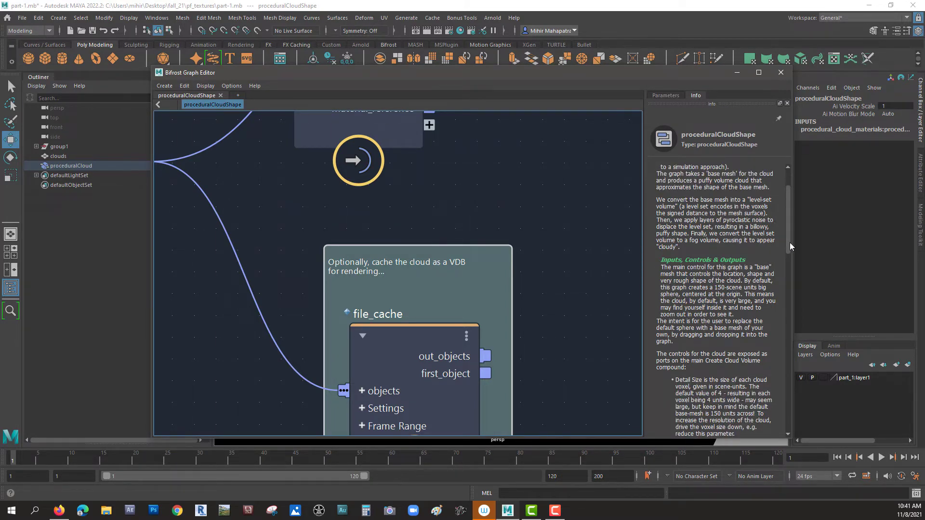
left_click_drag(790, 243, 246, 304)
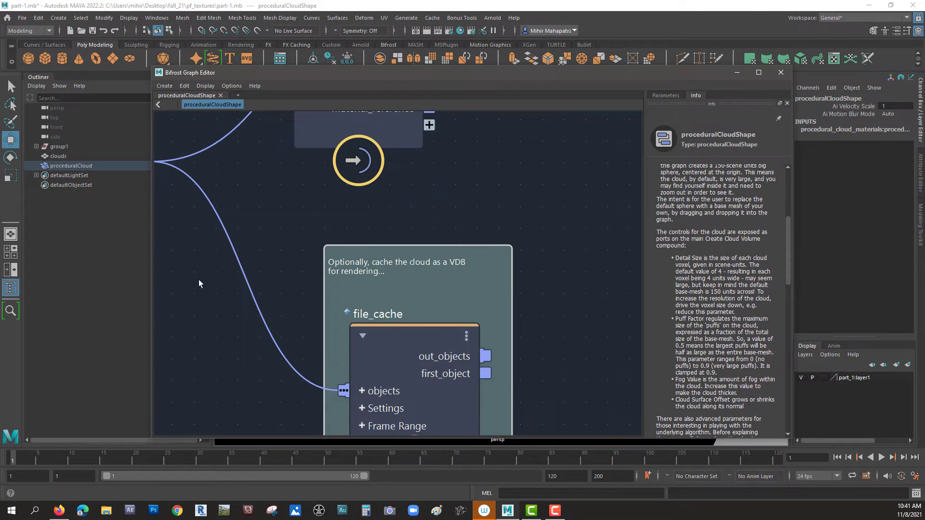
Step: Select the create_cloud_volume node and review its Cloud Controls and Advanced parameters
middle_click_drag(217, 288, 420, 377, "alt")
right_click_drag(420, 377, 355, 351, "alt")
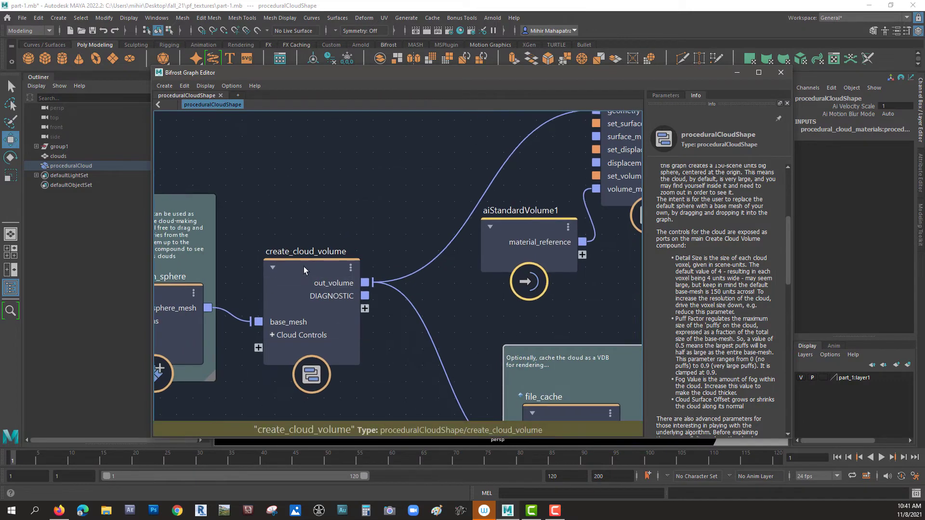
left_click(304, 267)
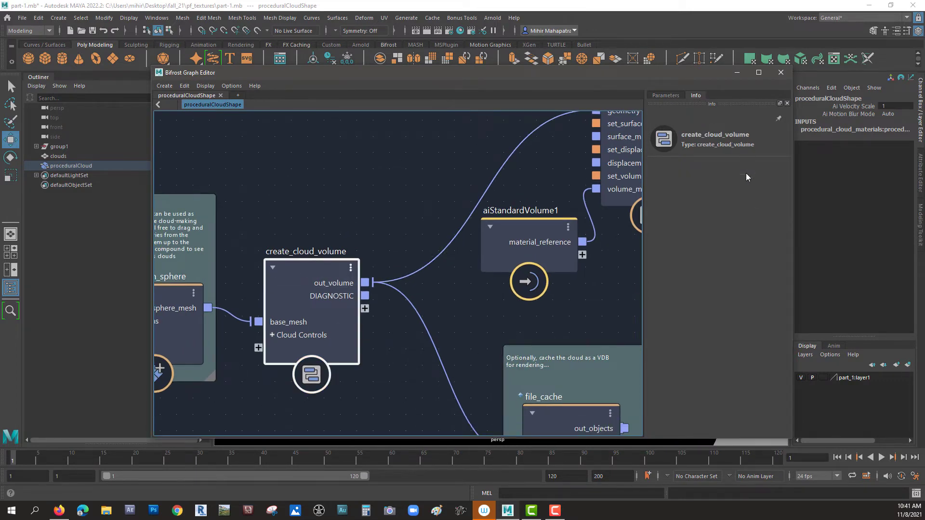
left_click(665, 95)
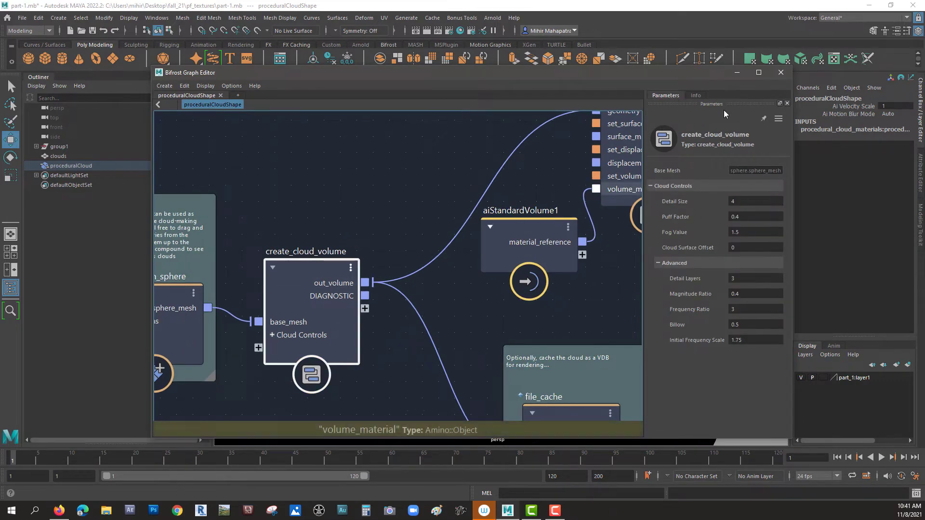
Step: Select the assign_material node and review its documentation and its surface, displacement and volume material parameters
middle_click_drag(423, 333, 279, 441, "alt")
left_click(497, 183)
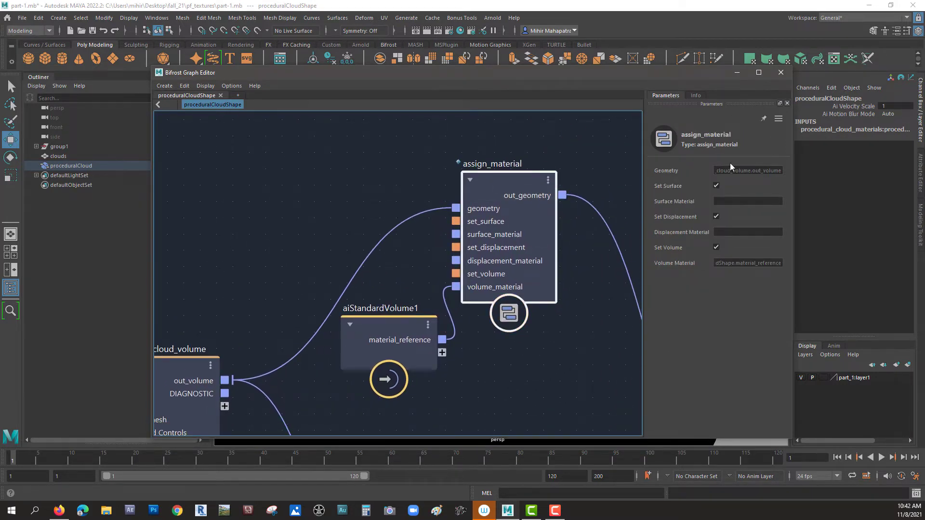
left_click(699, 96)
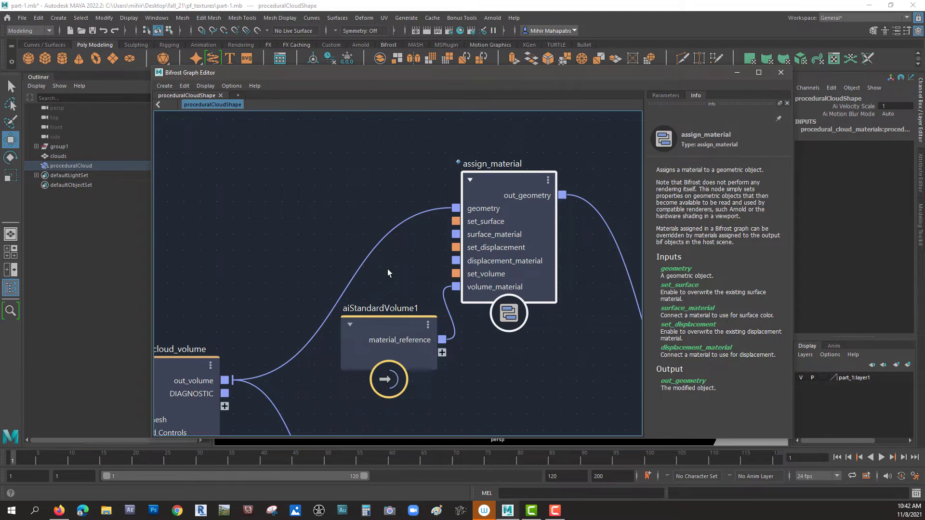
left_click(664, 96)
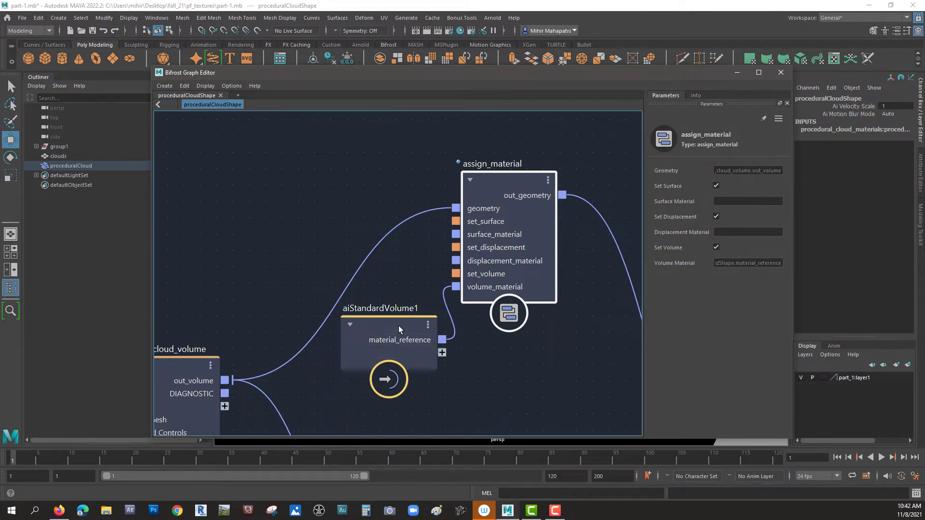
Step: Select the create_mesh_sphere node and examine its dimensions, geometry and transform parameters
middle_click_drag(379, 318, 542, 295, "alt")
right_click_drag(543, 296, 419, 267, "alt")
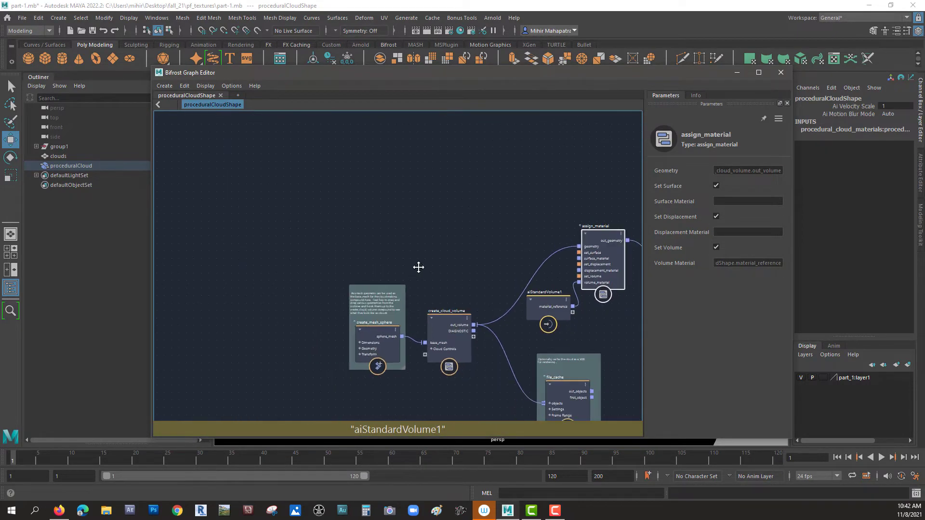
middle_click_drag(418, 267, 423, 206, "alt")
right_click_drag(423, 206, 529, 181, "alt")
left_click(331, 331)
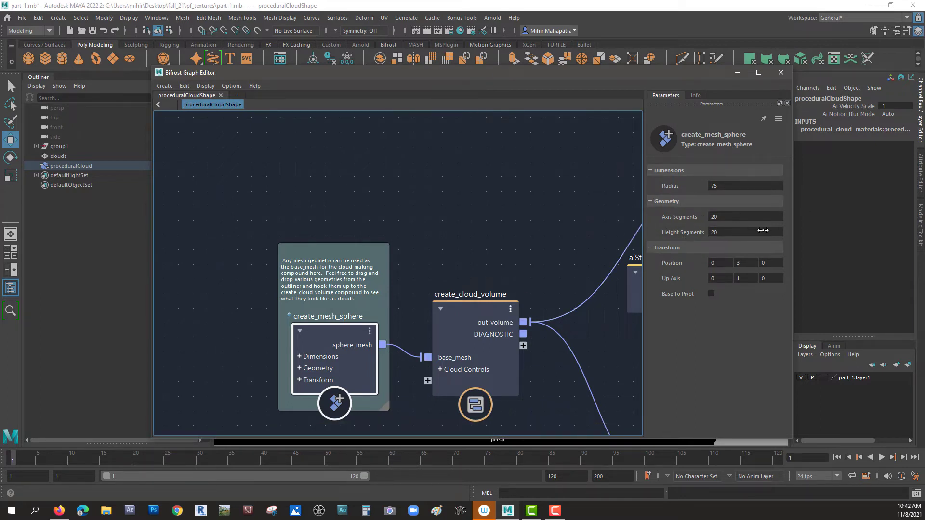
Step: Select the clouds mesh and compare its polySphere1 radius and subdivisions with the create_mesh_sphere node's settings
left_click_drag(698, 73, 664, 244)
left_click(58, 156)
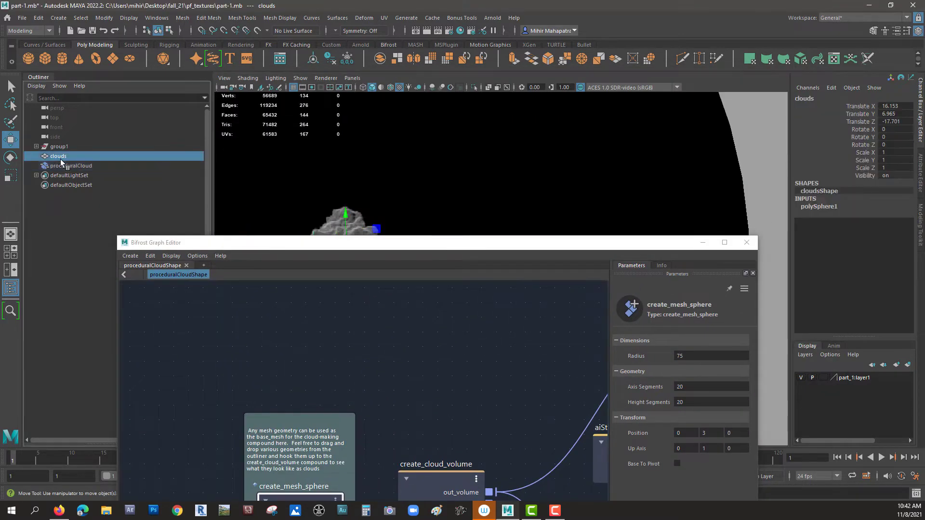
left_click(811, 207)
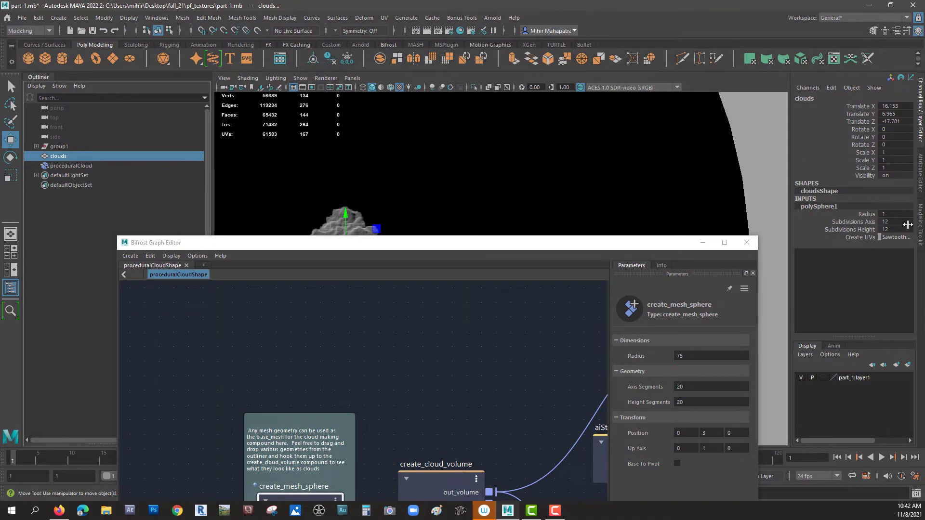
left_click_drag(540, 244, 519, 117)
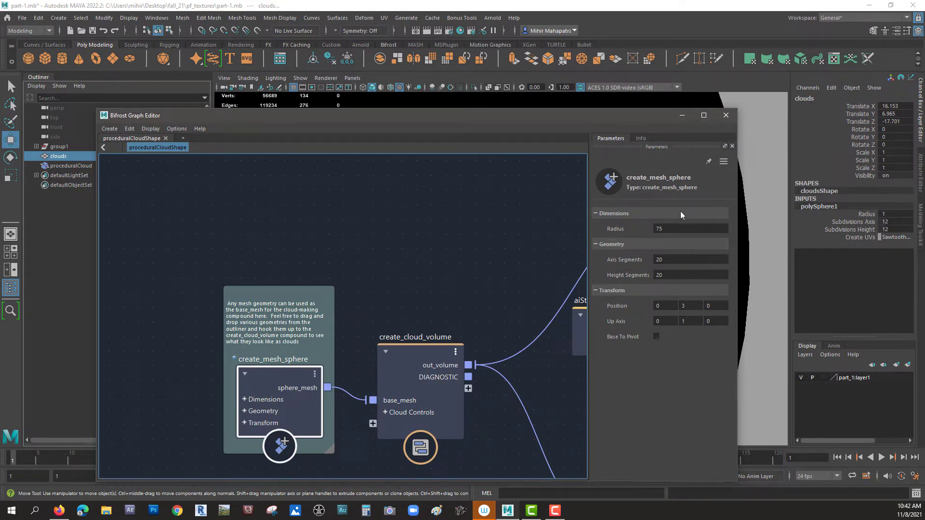
Step: Add the clouds mesh from the scene to the Bifrost graph and place its node in free space beside create_mesh_sphere
left_click_drag(579, 119, 823, 74)
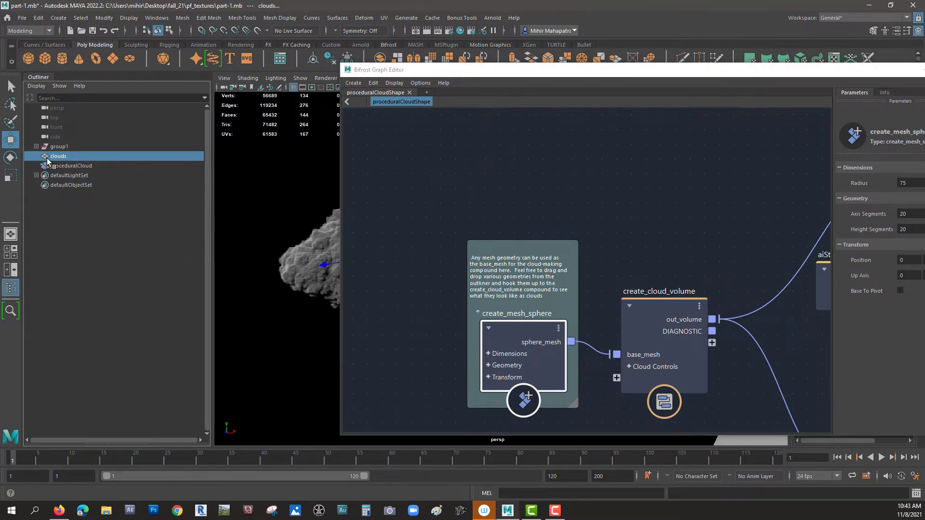
left_click_drag(46, 158, 345, 279)
left_click_drag(423, 351, 423, 350)
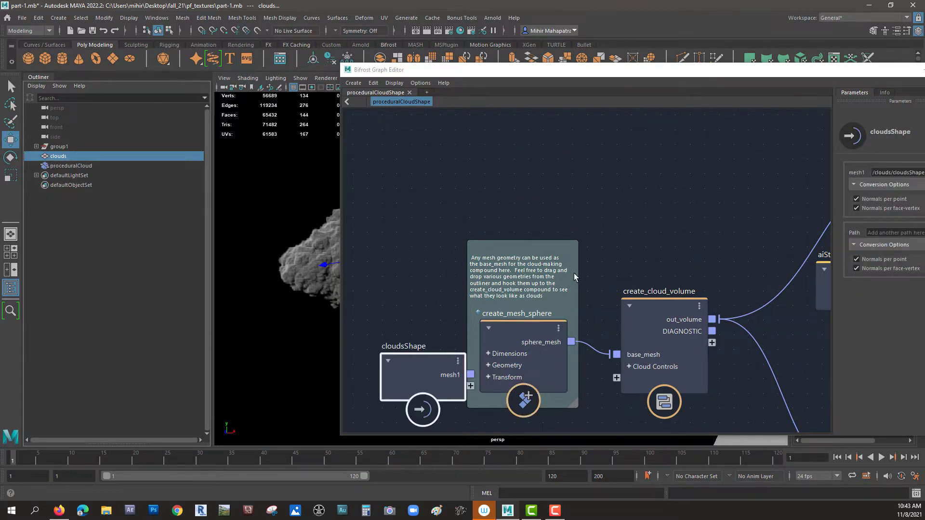
left_click(397, 258)
middle_click_drag(397, 257, 542, 165, "alt")
left_click_drag(573, 276, 487, 306)
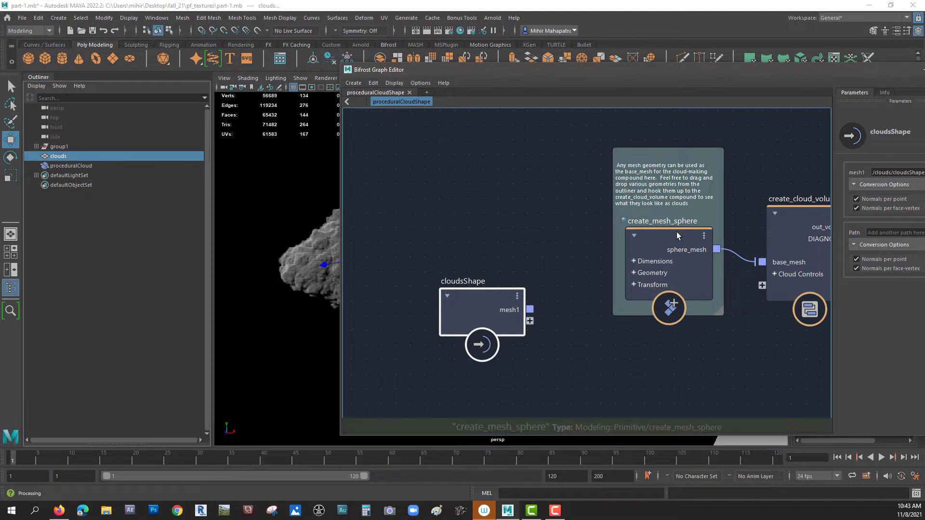
Step: Move the base-mesh note upward and pull the create_mesh_sphere node out below it
left_click_drag(677, 235, 677, 266)
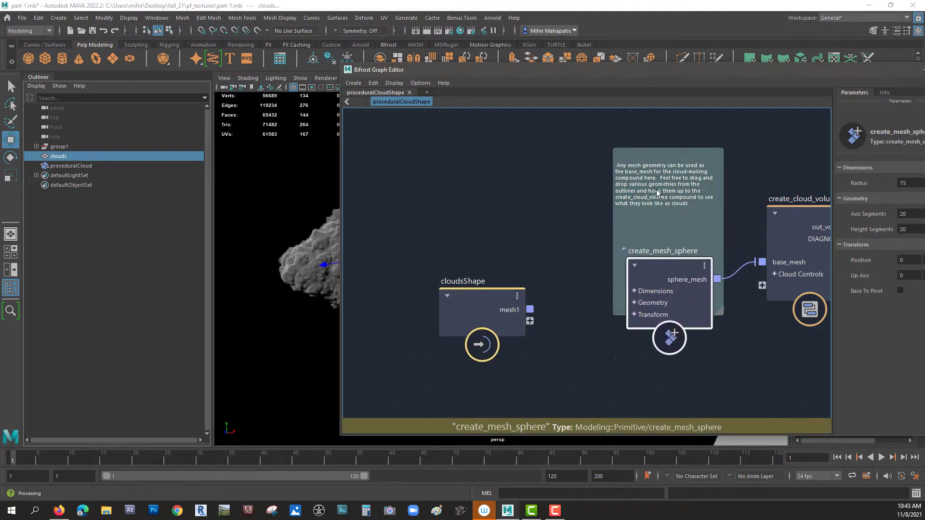
left_click(657, 191)
double_click(670, 251)
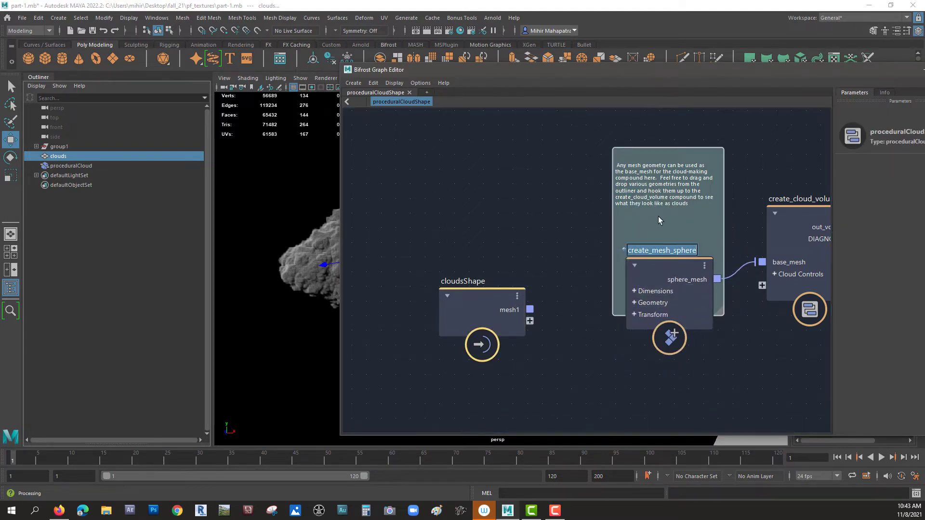
left_click(678, 210)
left_click_drag(687, 210, 659, 180)
left_click_drag(639, 240, 625, 332)
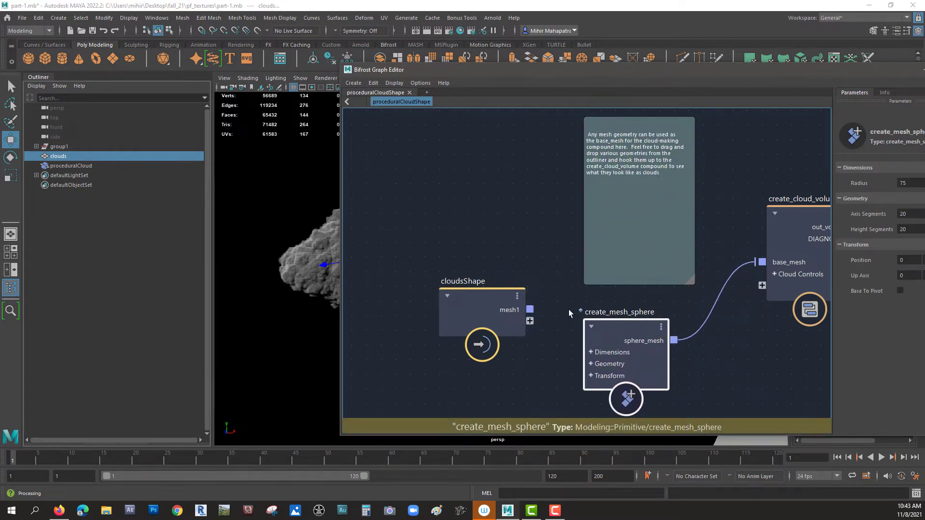
Step: Disconnect create_mesh_sphere from create_cloud_volume and connect the cloudsShape mesh1 output to base_mesh instead
middle_click_drag(575, 296, 502, 217, "alt")
scroll(526, 223, "up", 3)
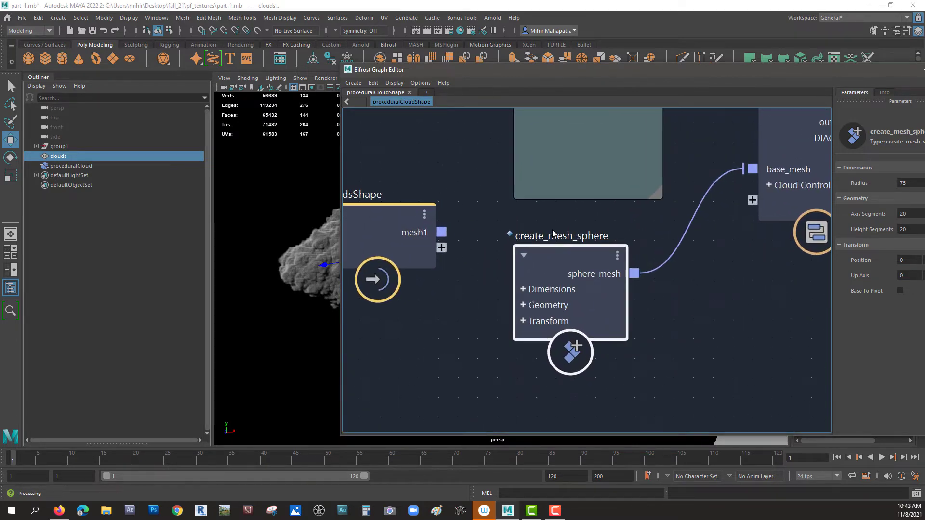
scroll(513, 239, "up", 2)
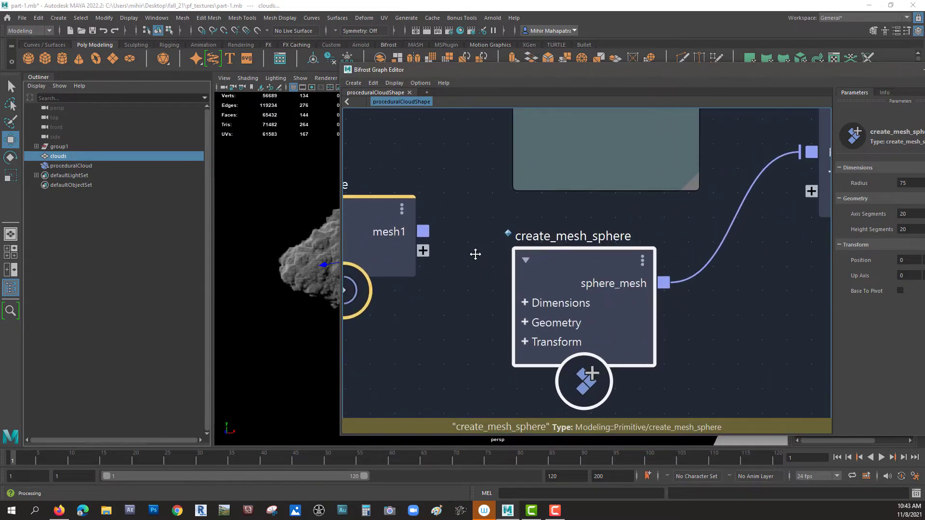
scroll(496, 251, "up", 2)
scroll(518, 247, "down", 2)
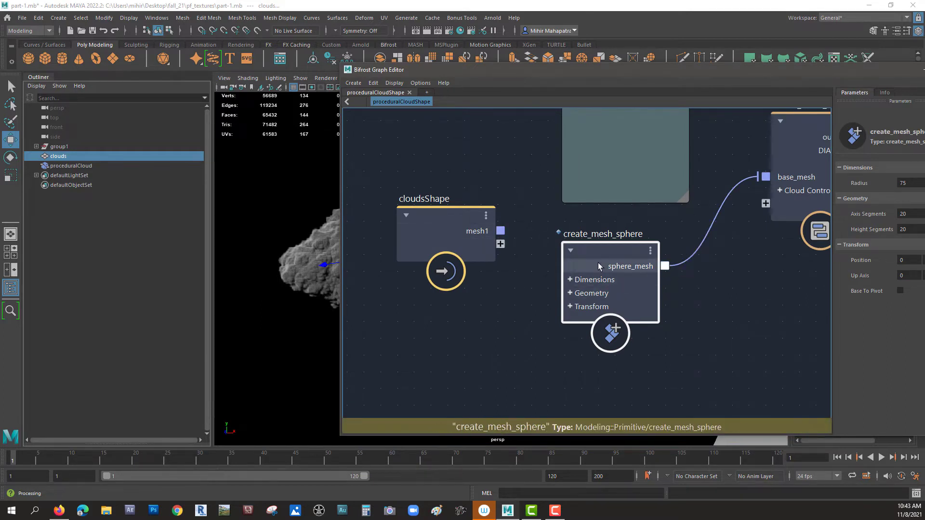
left_click_drag(598, 263, 573, 307)
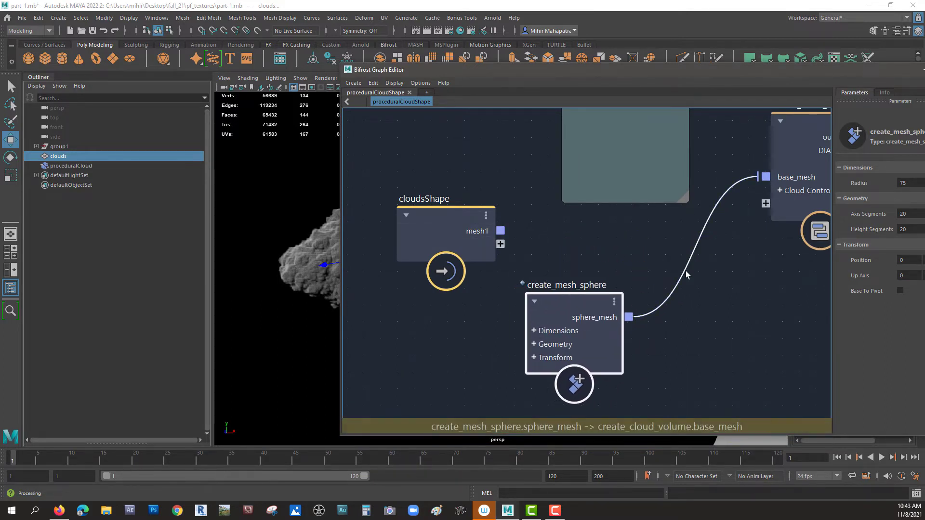
left_click_drag(635, 314, 648, 349)
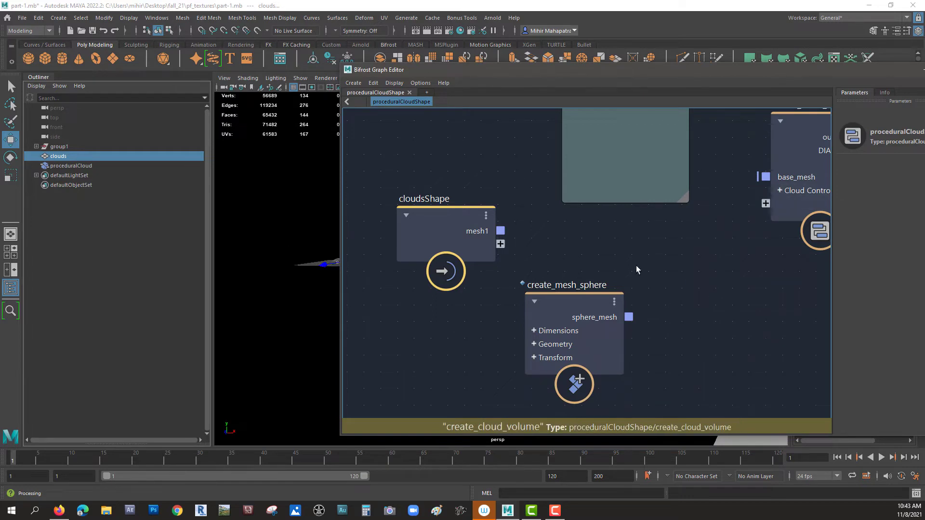
left_click_drag(500, 232, 765, 178)
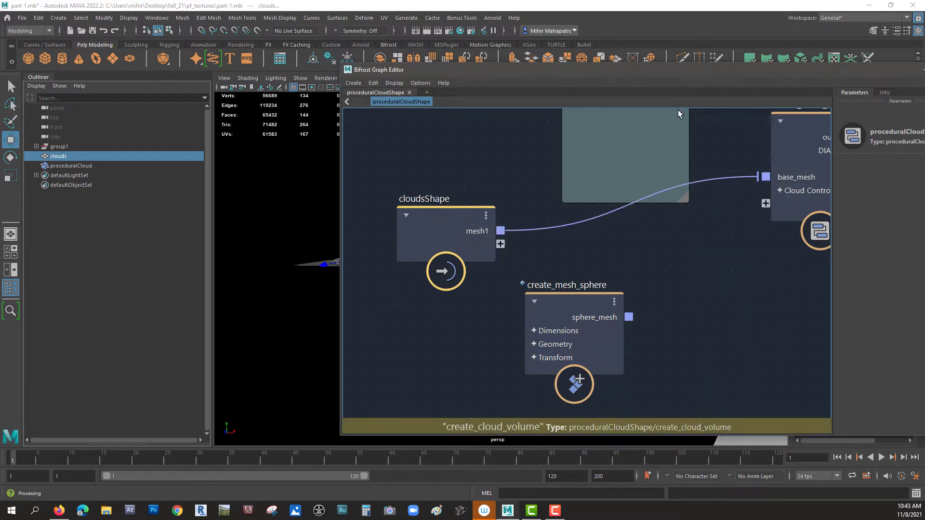
Step: Move the graph editor off the viewport and raise the clouds mesh above the terrain to Translate Y 17.201
left_click_drag(734, 70, 321, 316)
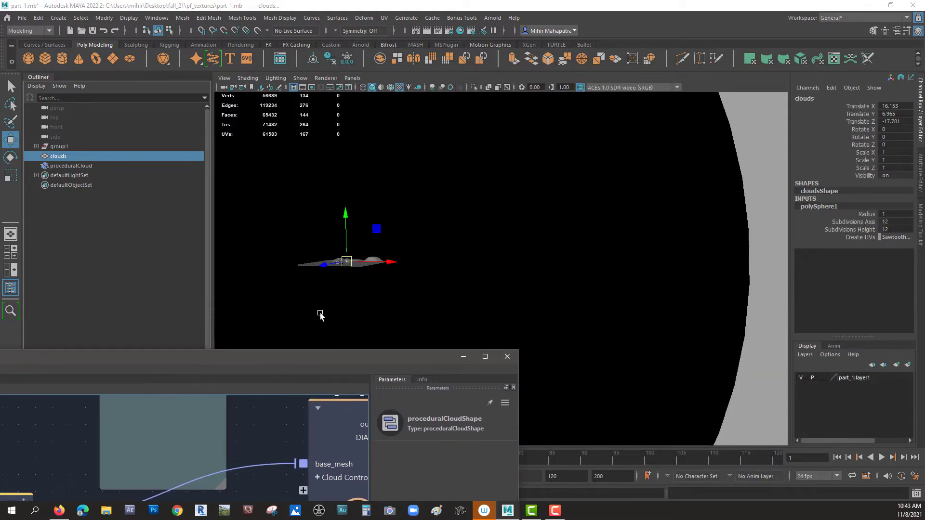
middle_click_drag(390, 267, 456, 239, "alt")
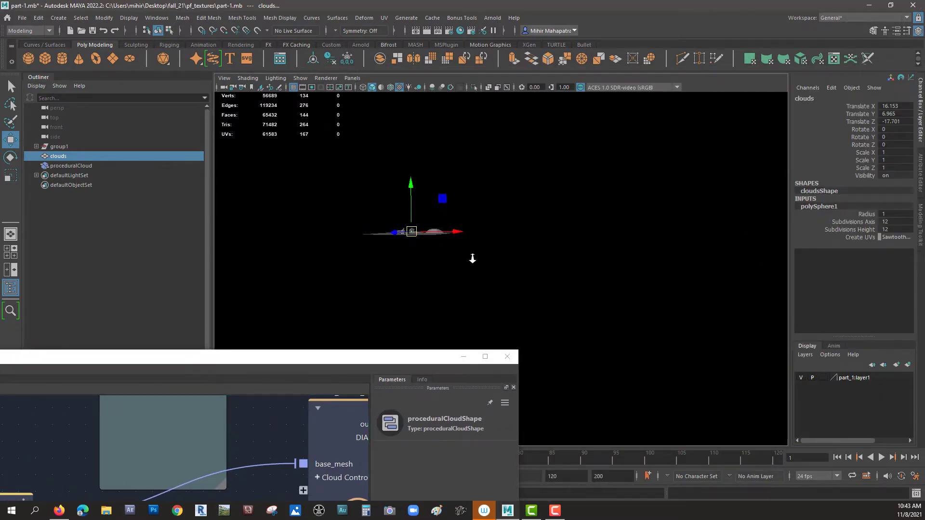
right_click_drag(472, 260, 544, 266, "alt")
middle_click_drag(319, 199, 436, 206, "alt")
right_click_drag(473, 221, 554, 241, "alt")
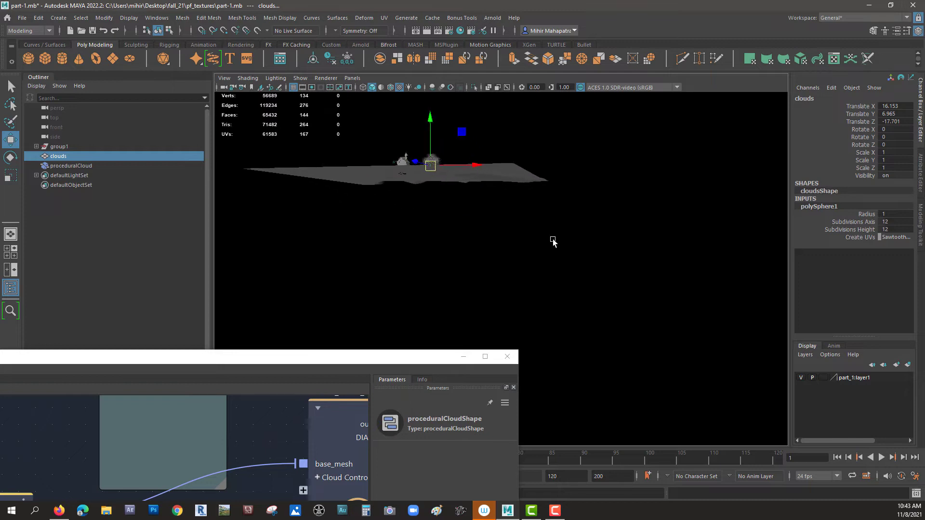
middle_click_drag(435, 198, 504, 239, "alt")
right_click_drag(514, 240, 559, 246, "alt")
left_click_drag(558, 246, 487, 188, "alt")
right_click_drag(487, 188, 687, 344, "alt")
left_click_drag(505, 247, 509, 160)
left_click_drag(379, 337, 431, 226, "alt")
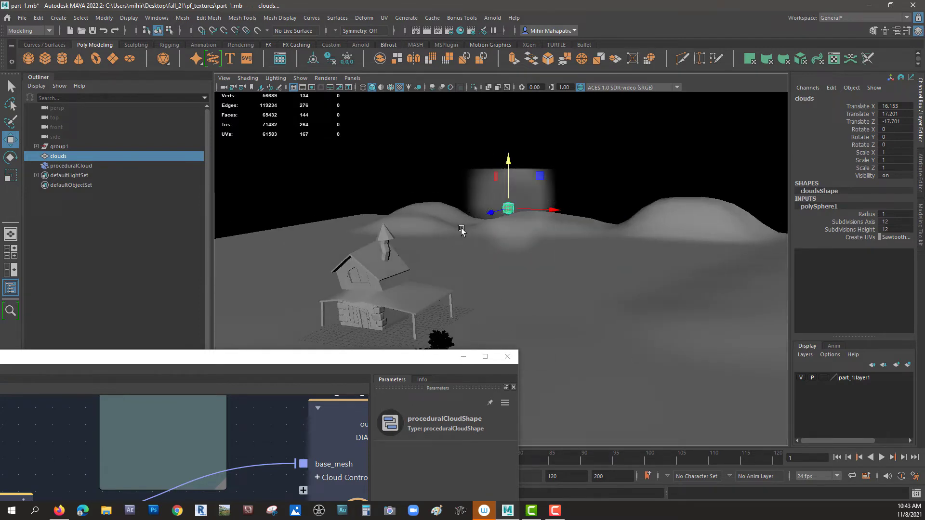
Step: Set the clouds sphere's polySphere1 radius to 50 and view the enlarged cloud over the terrain
double_click(896, 215)
type("50")
key("Return")
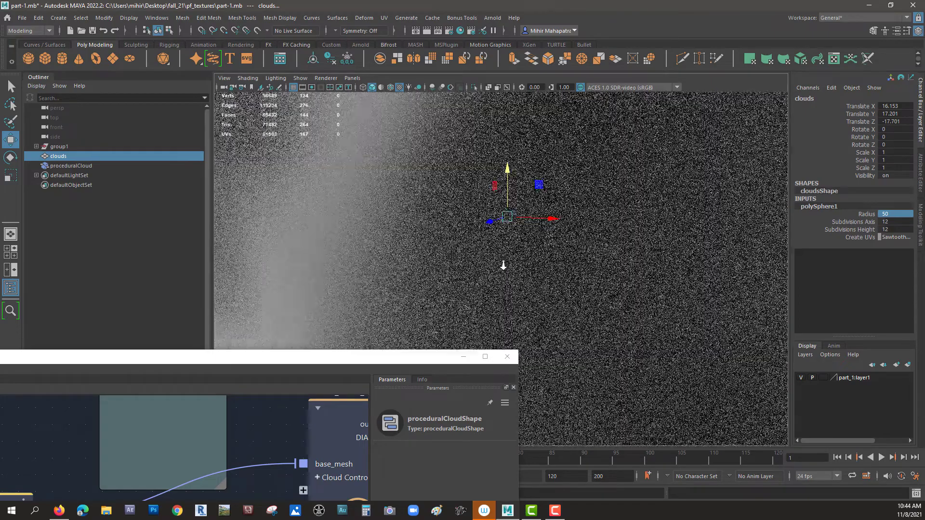
right_click_drag(502, 265, 357, 227, "alt")
left_click_drag(357, 227, 479, 263, "alt")
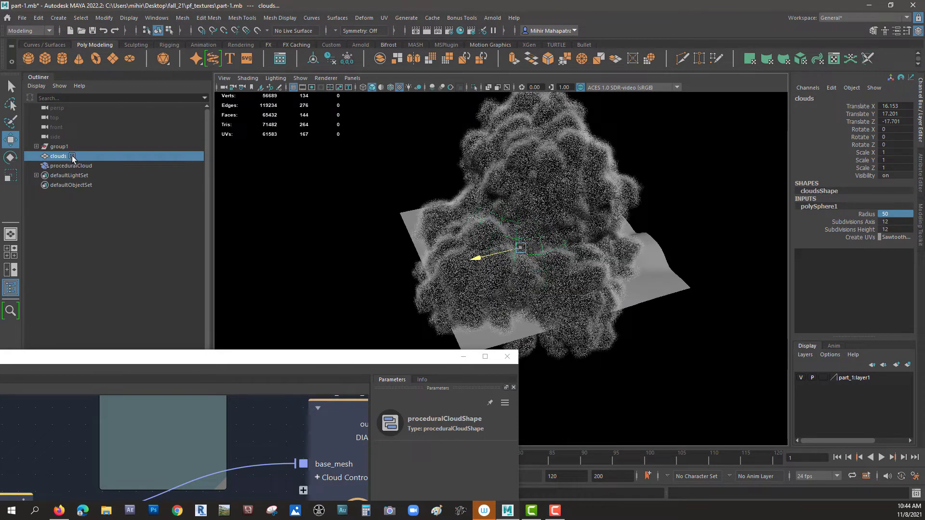
Step: Move the clouds sphere far back behind the terrain to Translate Z -548.525
middle_click_drag(420, 281, 479, 262)
mouse_move(479, 314)
left_mouse_down("alt")
mouse_move(527, 282)
mouse_move(479, 273)
mouse_move(466, 237)
mouse_move(541, 223)
left_mouse_up("alt")
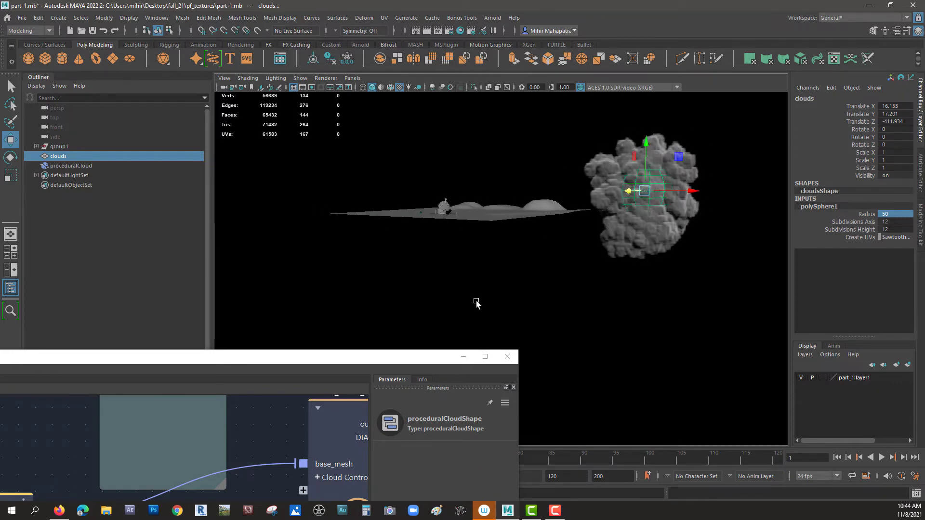
Step: Disconnect the assign_material geometry link from the output node's out_geometry port in the Bifrost graph
left_click_drag(417, 360, 394, 200)
scroll(219, 410, "down", 1)
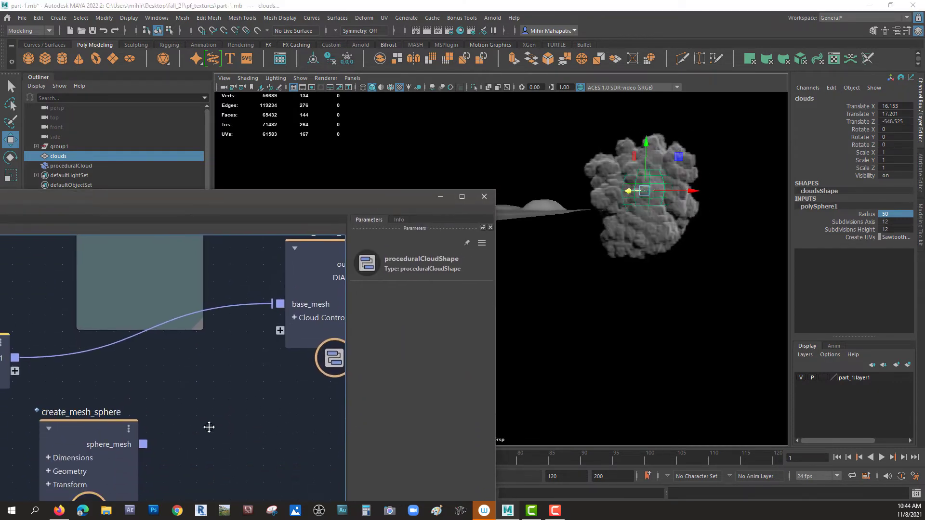
scroll(202, 400, "down", 1)
right_click_drag(199, 388, 127, 379, "alt")
middle_click_drag(271, 376, 102, 398, "alt")
middle_click_drag(208, 406, 48, 419, "alt")
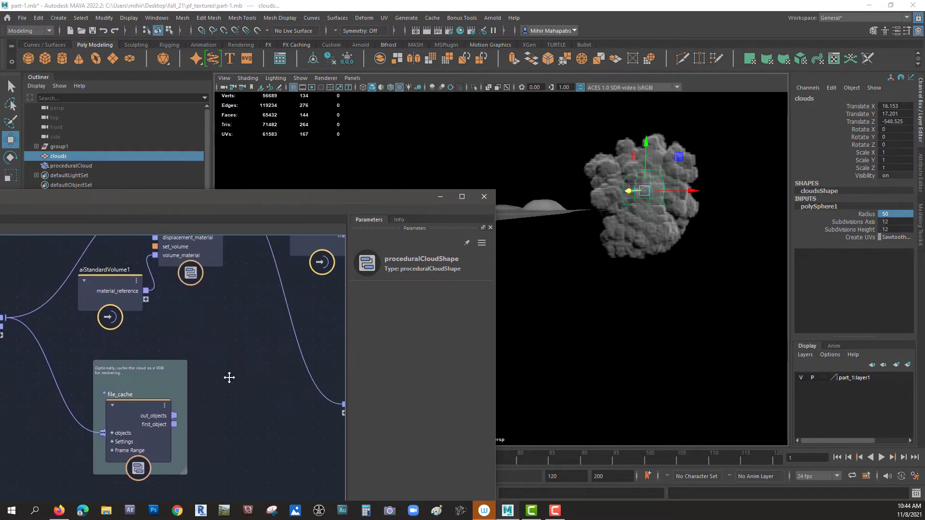
middle_click_drag(229, 378, 112, 342, "alt")
scroll(132, 385, "up", 1)
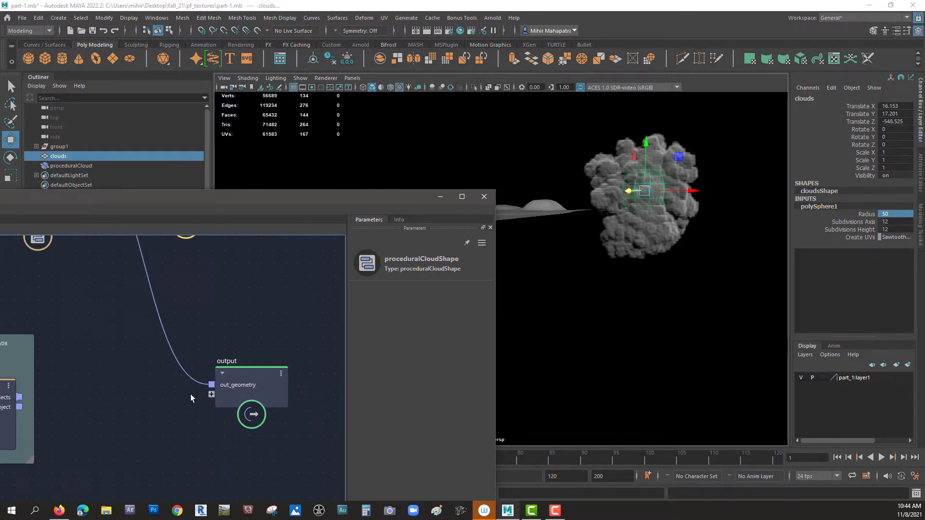
left_click_drag(184, 386, 174, 392)
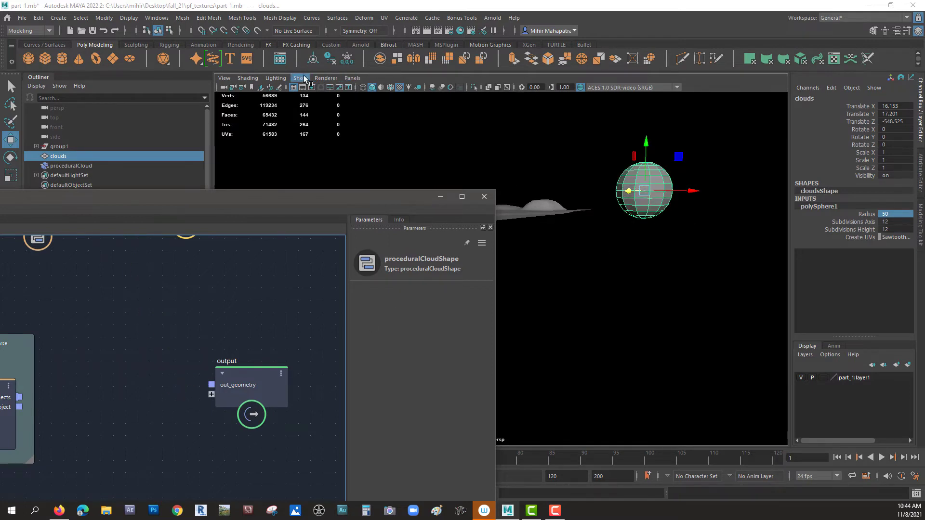
Step: Switch the viewport to wireframe shading and move the clouds sphere to Translate Y 103.471 and Z -983.978
left_click(247, 78)
key("4")
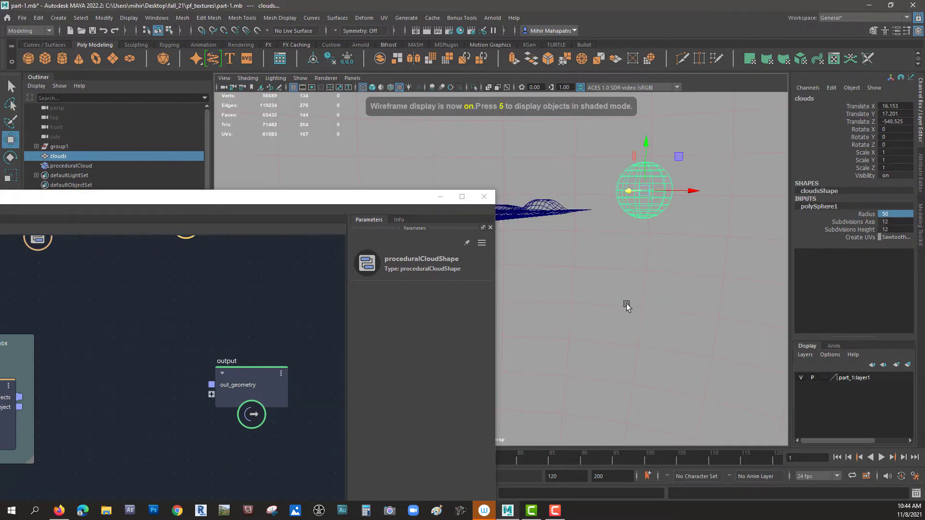
scroll(619, 305, "up", 5)
scroll(651, 342, "down", 5)
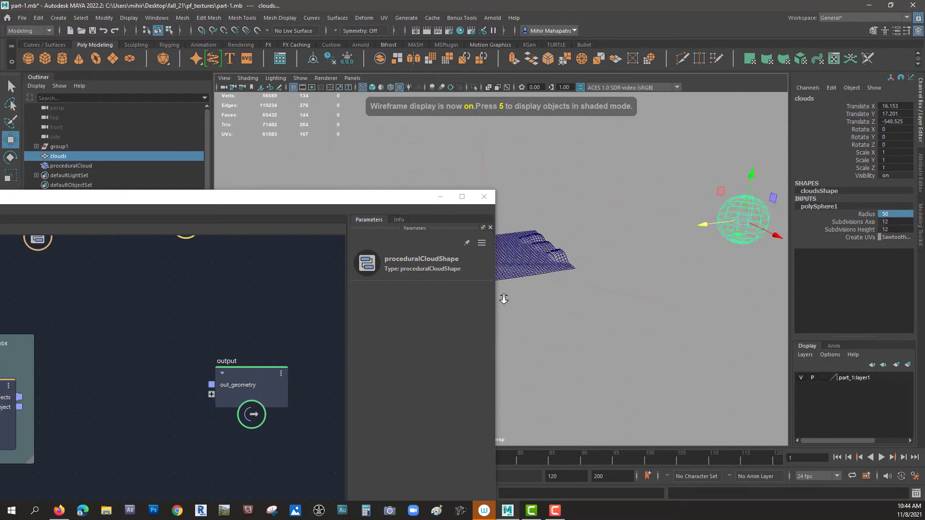
left_click_drag(698, 190, 698, 154)
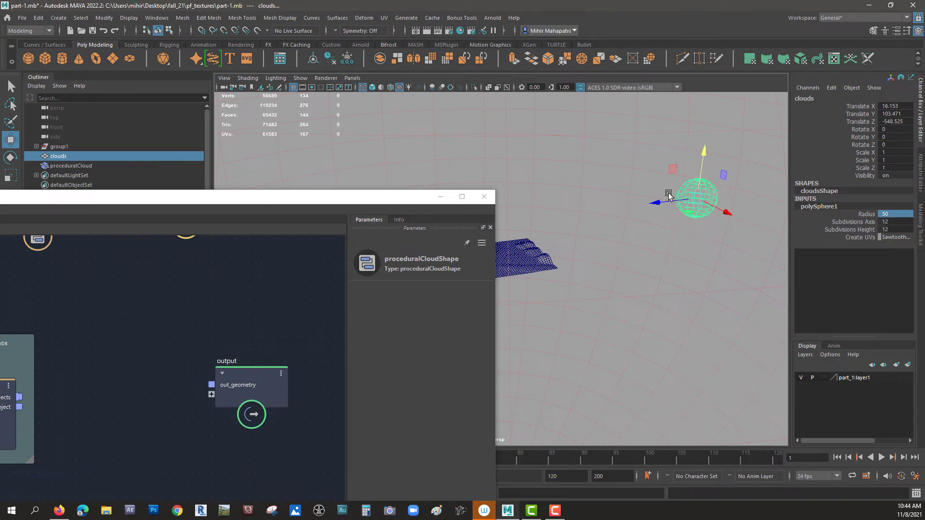
left_click_drag(655, 201, 798, 191)
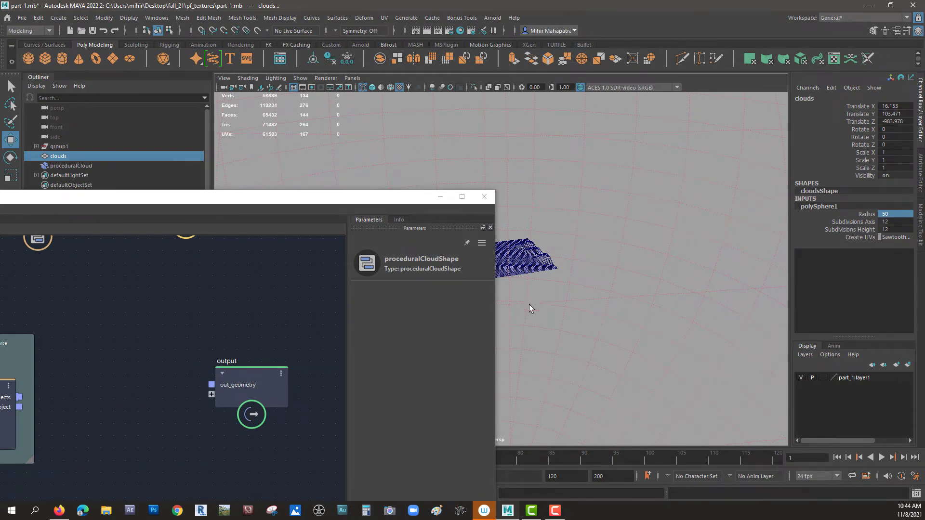
Step: Look through the part_1:persp1 camera and move the clouds sphere to Translate X 80.507 and Y 201.668
left_click_drag(357, 201, 1, 63)
left_click(407, 7)
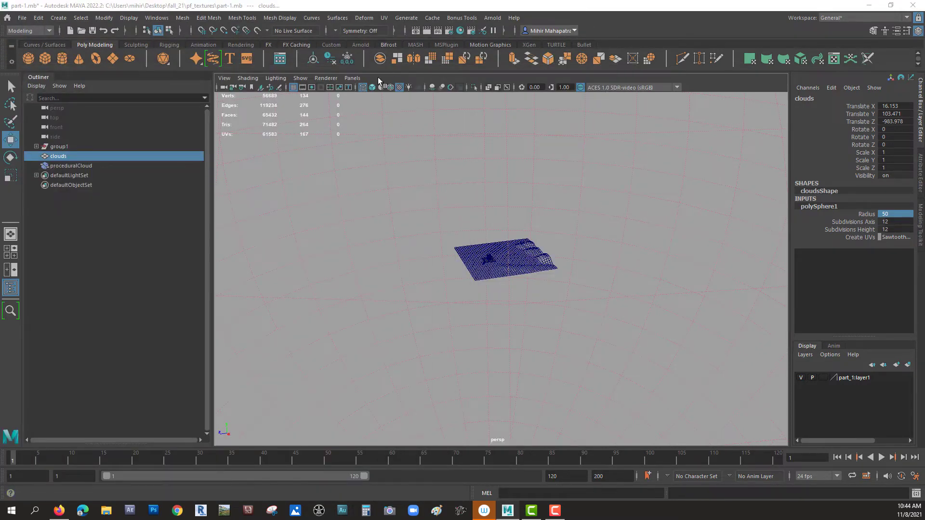
left_click(352, 78)
mouse_move(381, 88)
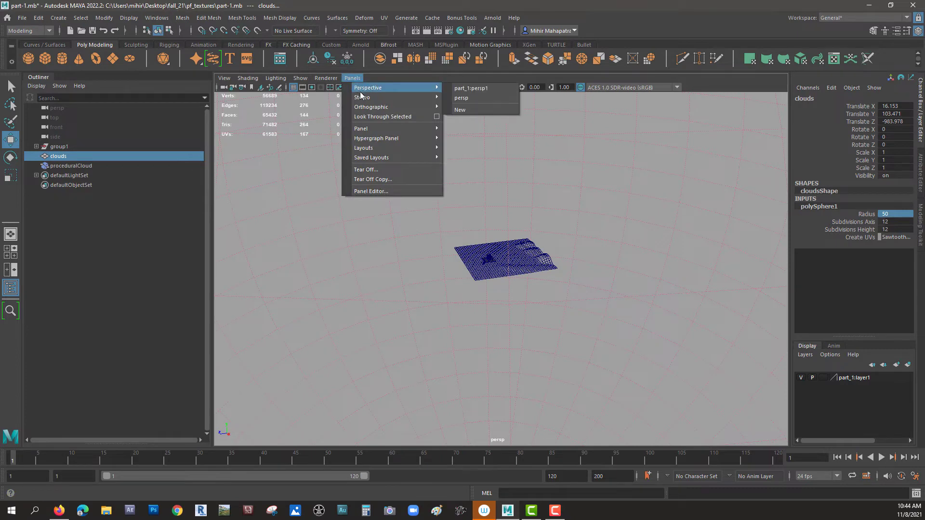
left_click(471, 88)
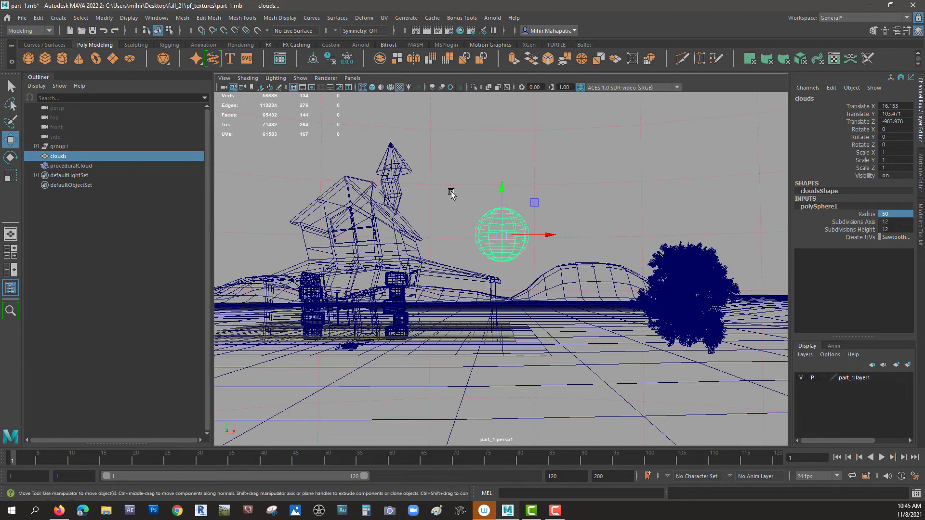
left_click_drag(543, 237, 580, 236)
left_click_drag(538, 193, 539, 137)
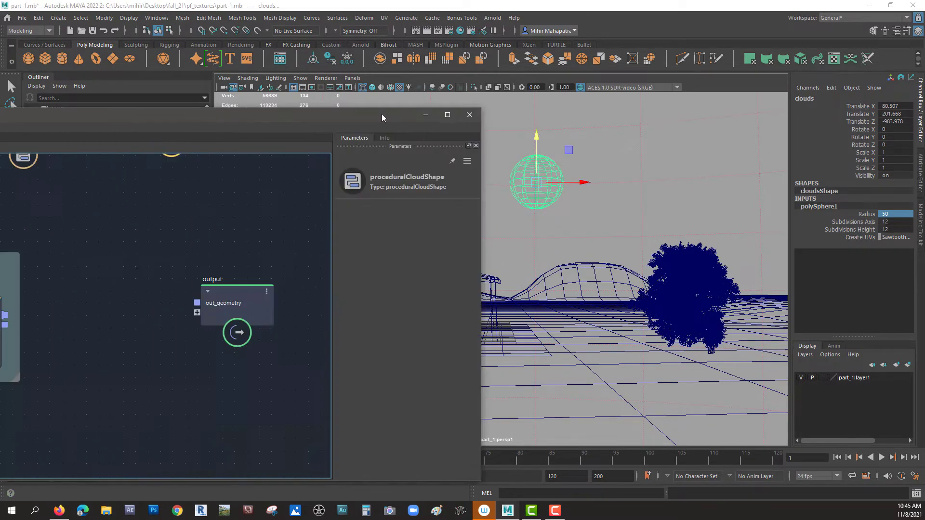
Step: Reconnect the assign_material out_geometry output to the output node's out_geometry port
left_click_drag(382, 114, 562, 119)
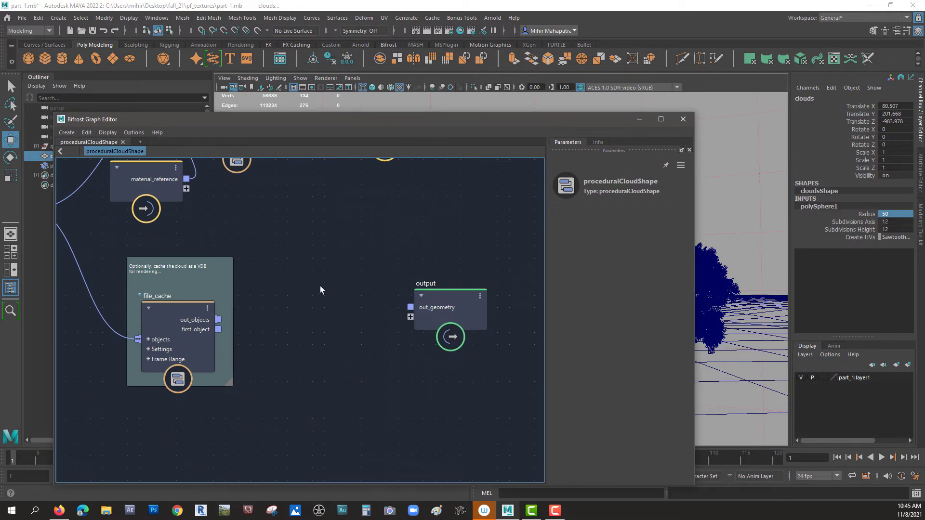
scroll(320, 289, "down", 5)
middle_click_drag(350, 319, 283, 304)
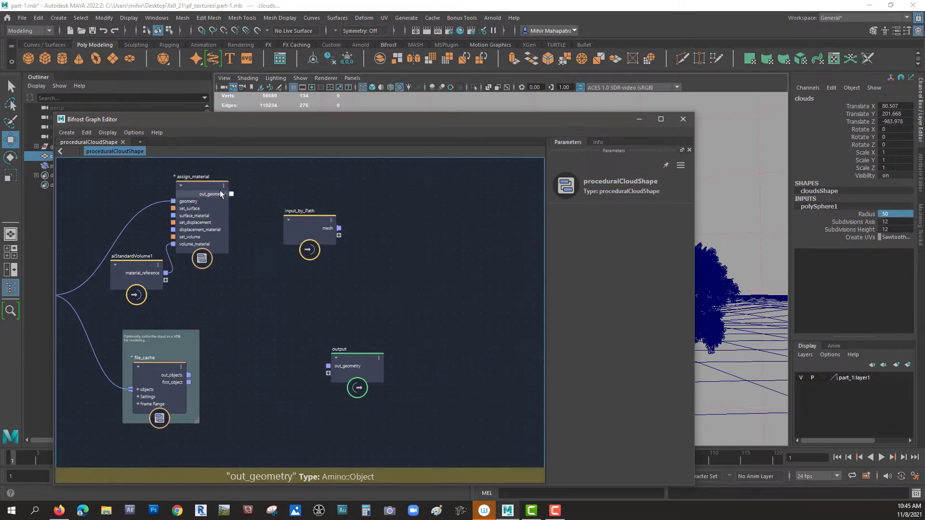
mouse_move(200, 186)
left_mouse_down()
mouse_move(210, 184)
mouse_move(226, 209)
mouse_move(183, 177)
mouse_move(203, 190)
left_mouse_up()
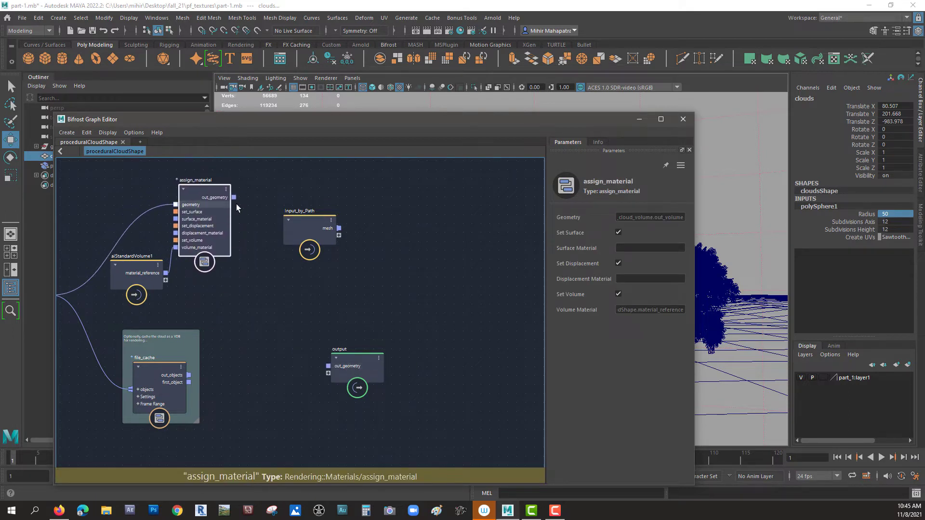
left_click_drag(235, 197, 328, 366)
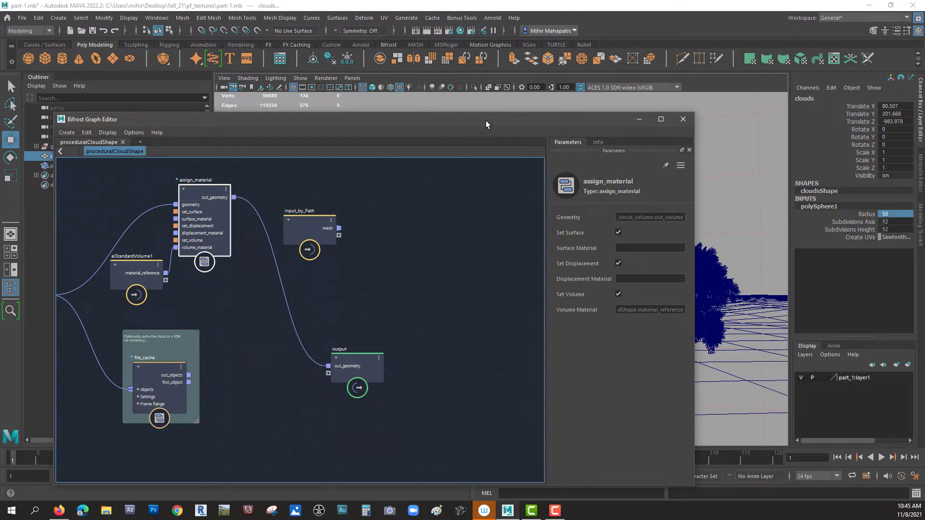
Step: Display the camera view with Smooth Shade All and shift the cloud sideways to Translate X 91.314
left_click_drag(482, 120, 0, 116)
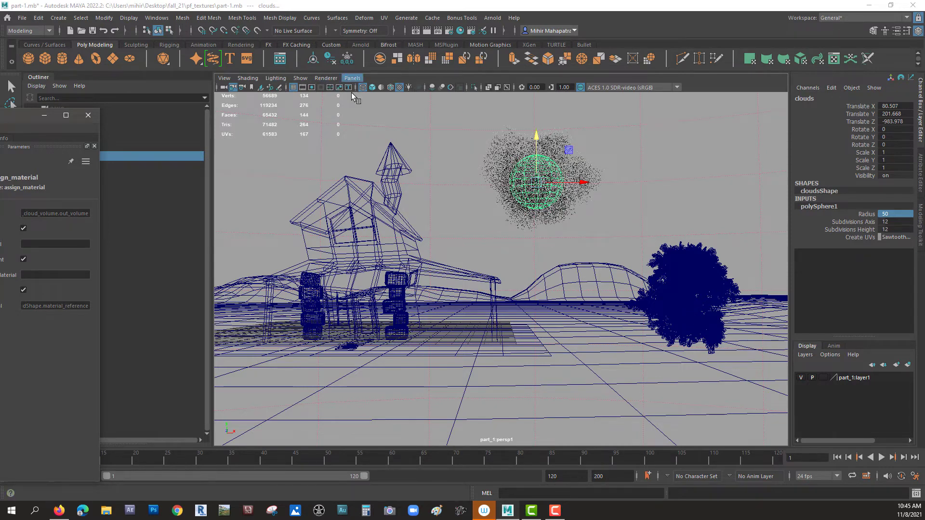
left_click(247, 78)
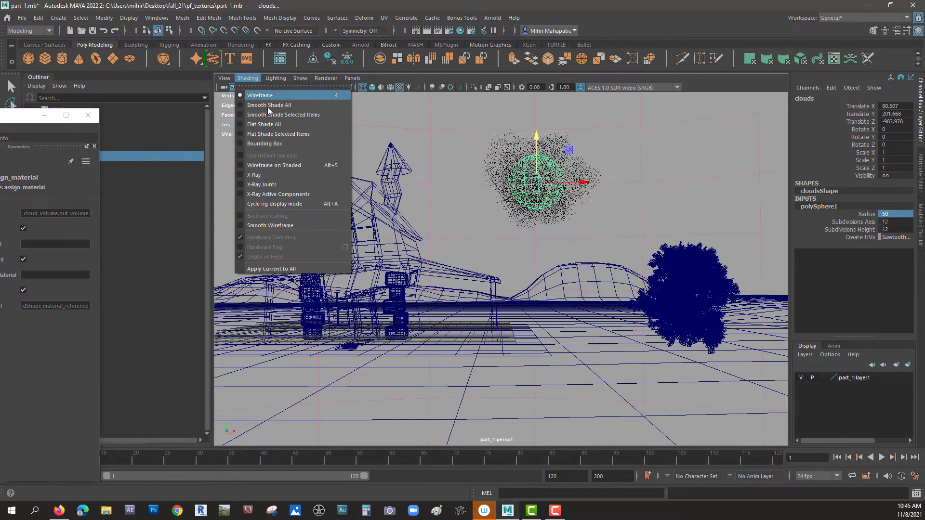
left_click(270, 106)
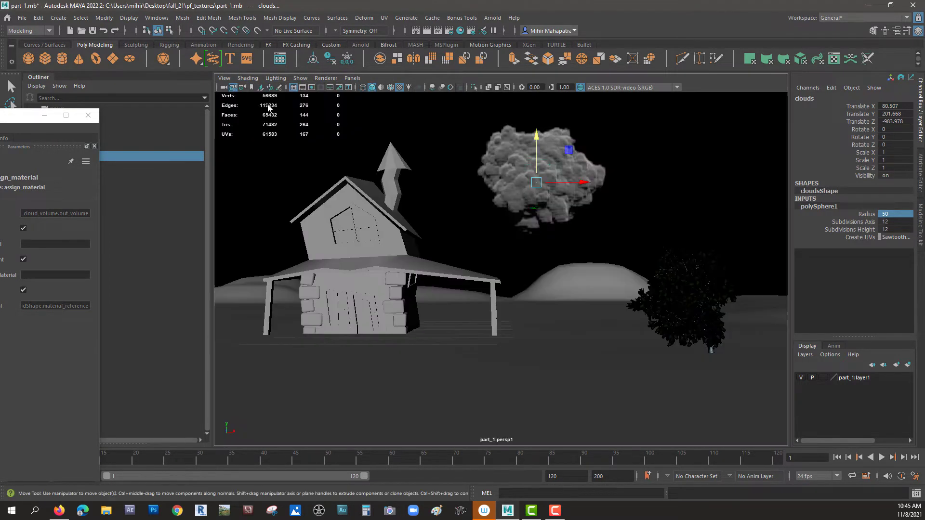
left_click(581, 184)
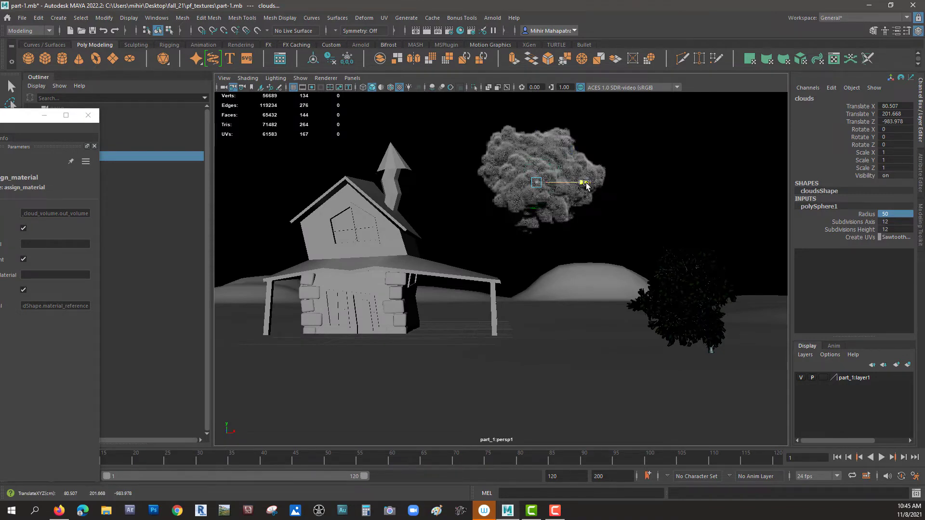
left_click_drag(583, 183, 586, 183)
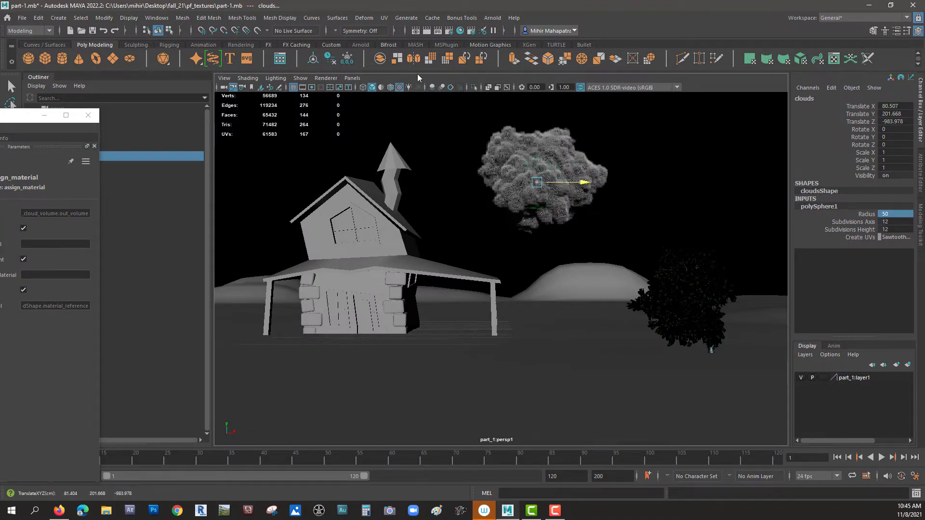
Step: Render the hut scene with the cloud in the Arnold RenderView
left_click(492, 18)
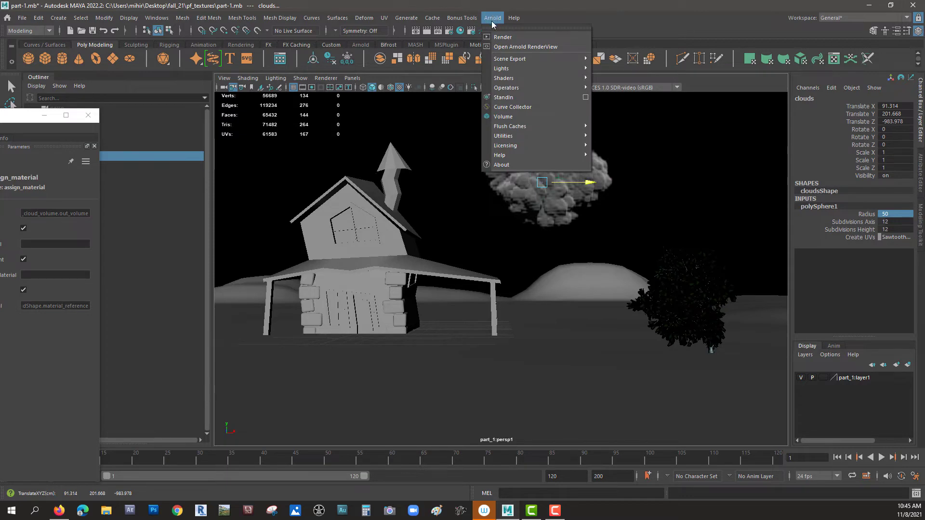
left_click(490, 18)
left_click(491, 19)
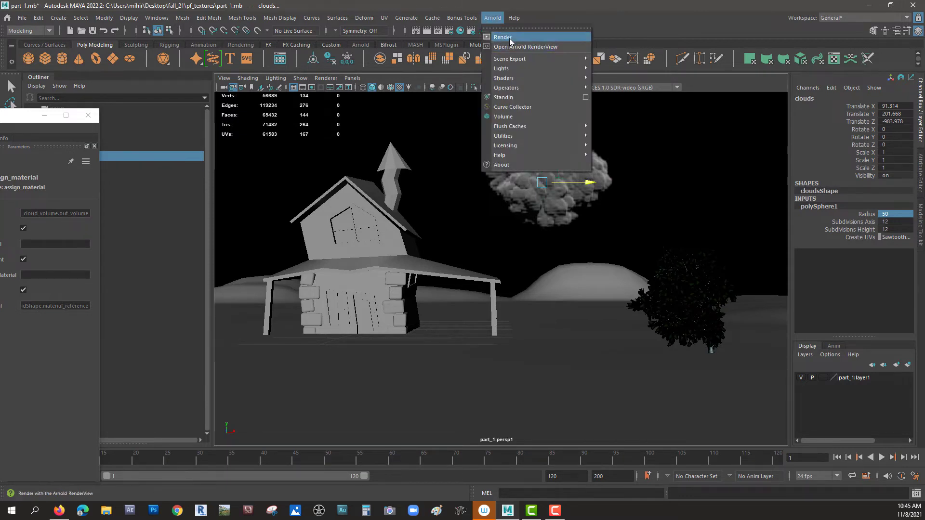
left_click(509, 39)
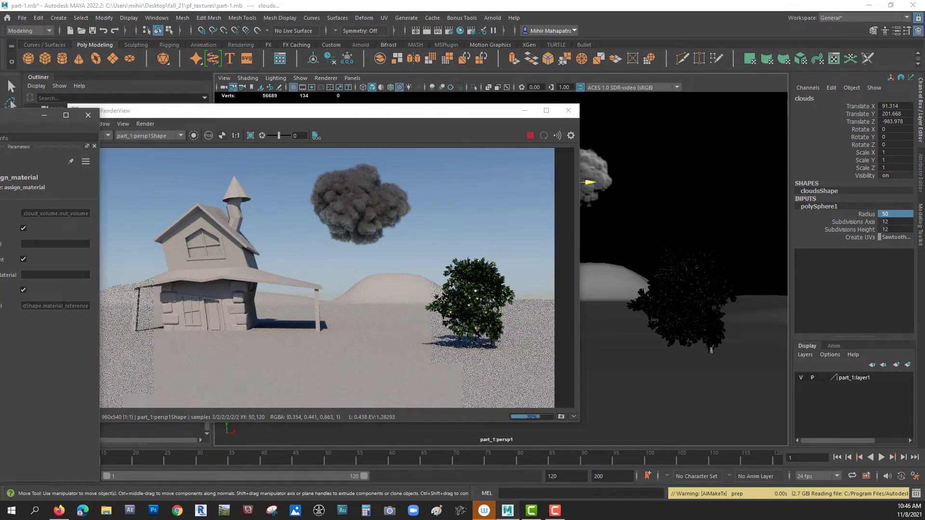
Step: Set the create_cloud_volume node's Puff Factor to 2 and bring the Arnold render forward
left_click_drag(0, 117, 843, 181)
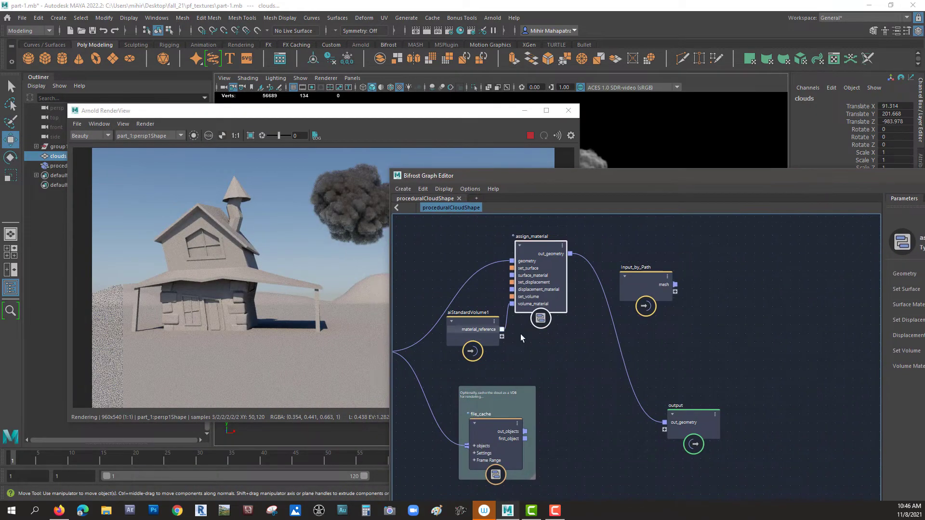
middle_click_drag(541, 343, 698, 343)
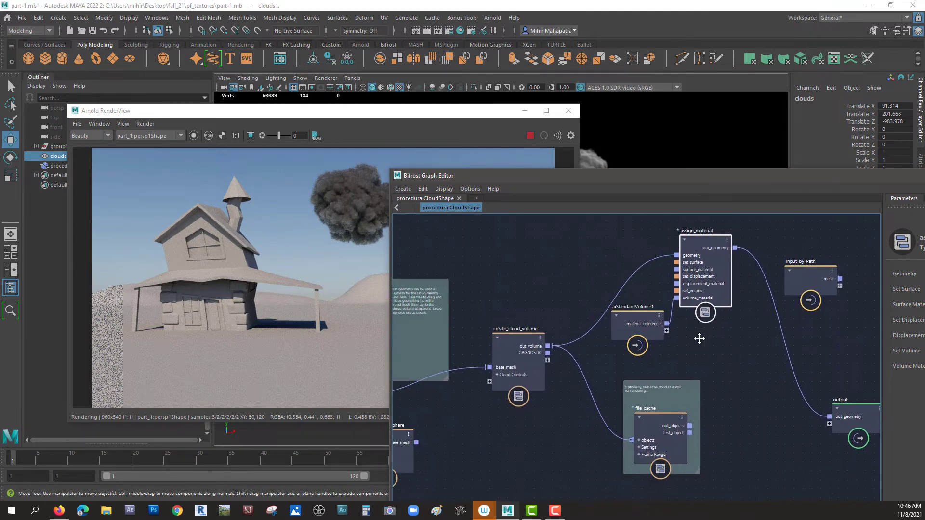
left_click(514, 341)
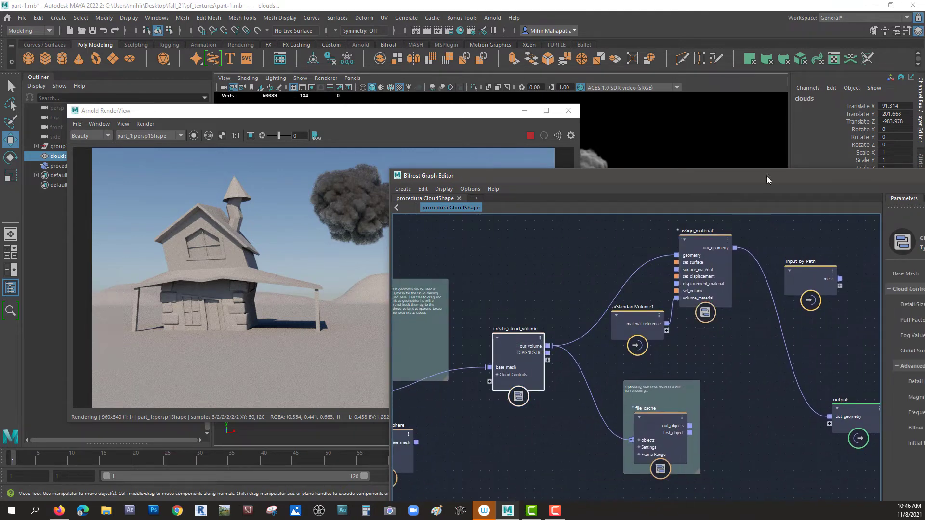
left_click_drag(768, 180, 612, 156)
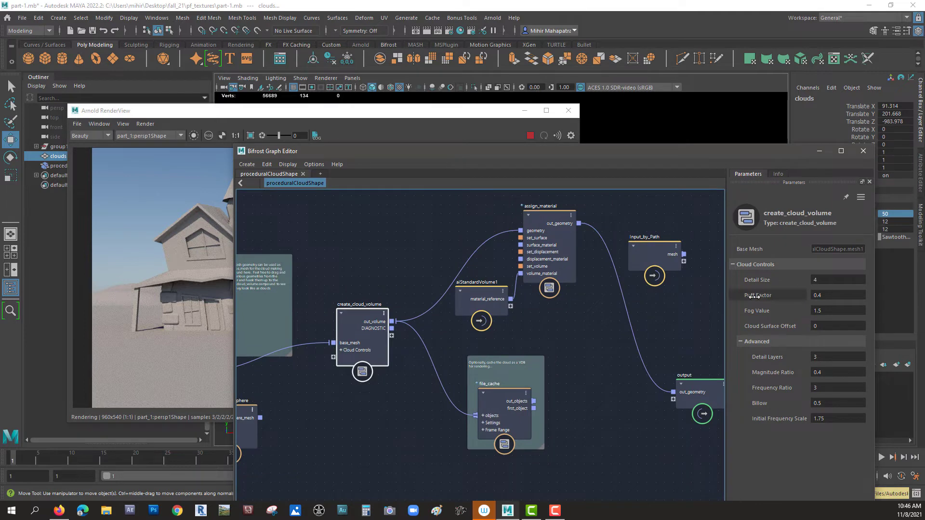
left_click(825, 296)
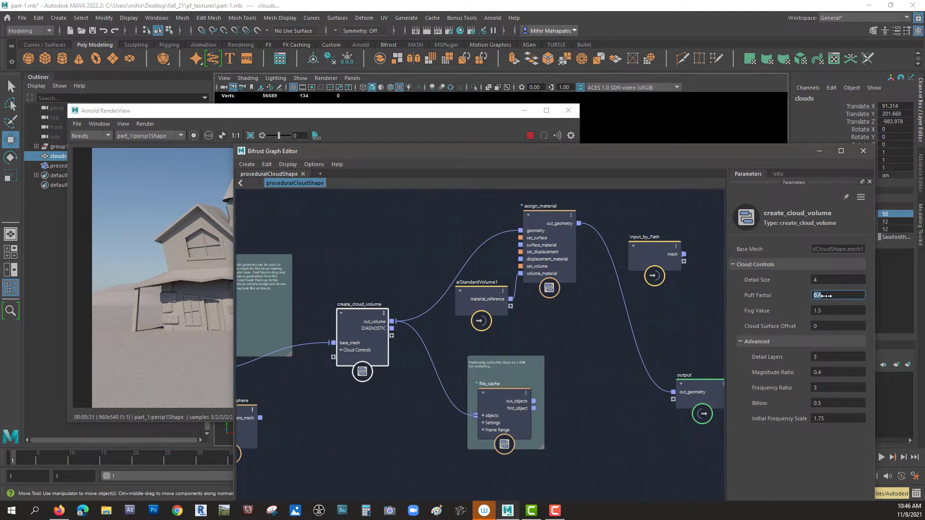
key("Return")
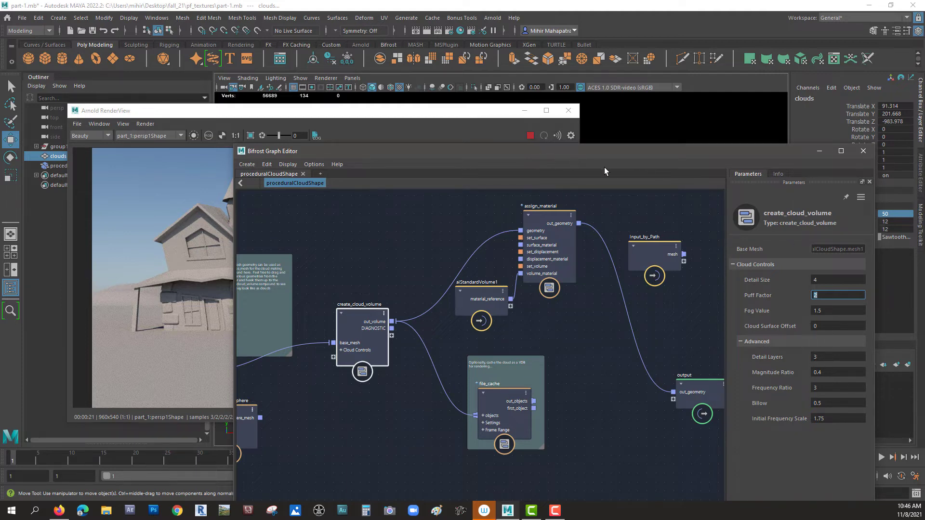
left_click(278, 130)
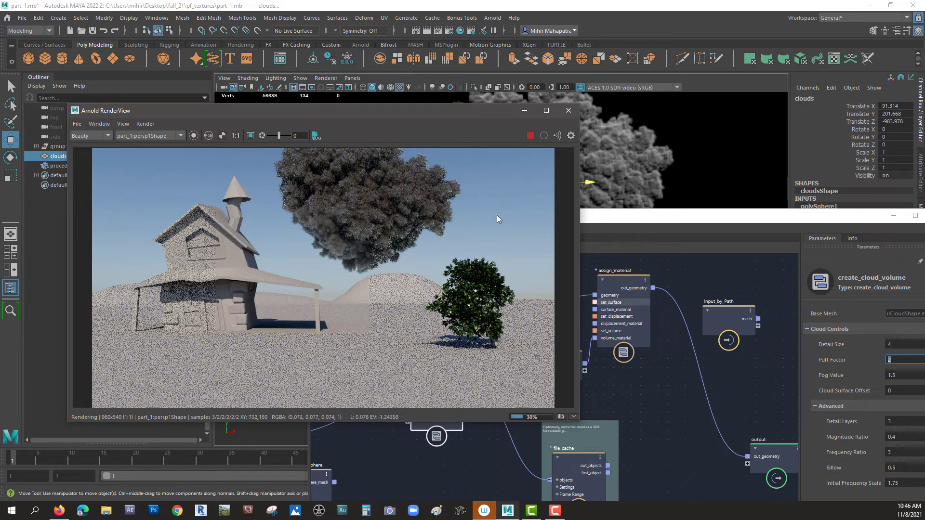
Step: Bring the graph editor back over the render and set create_cloud_volume's Detail Size to 3
left_click(755, 220)
left_click_drag(754, 221, 563, 210)
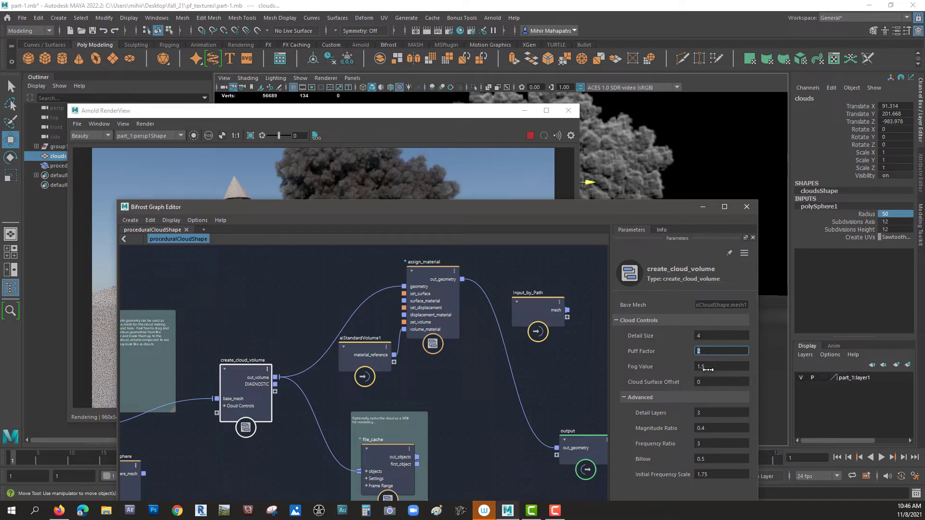
left_click(709, 334)
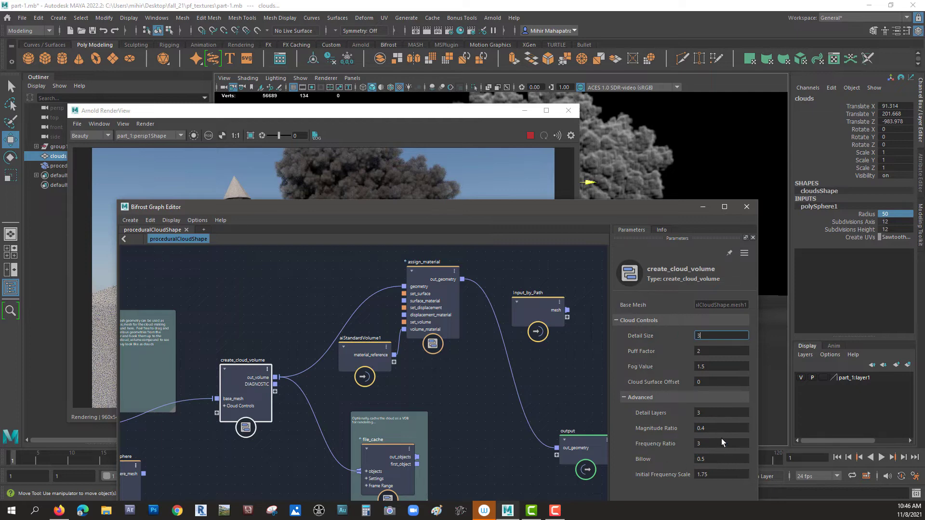
key("Tab")
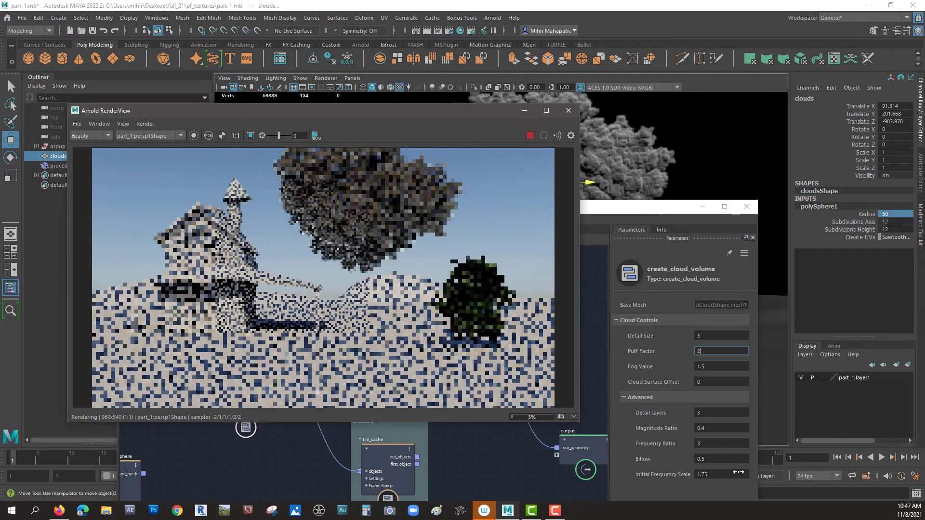
Step: Try a Puff Factor of 10 on the create_cloud_volume node and check the cloud in the Arnold render
left_click(707, 351)
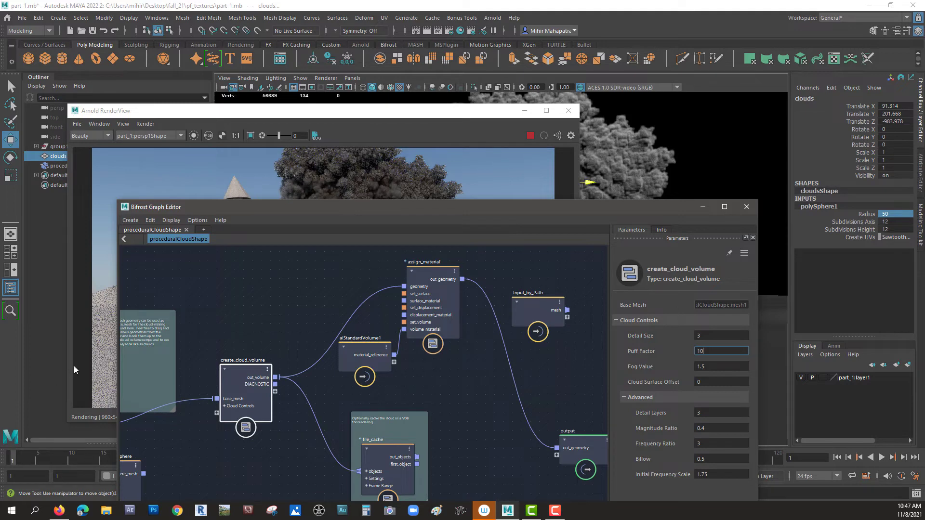
left_click(514, 207)
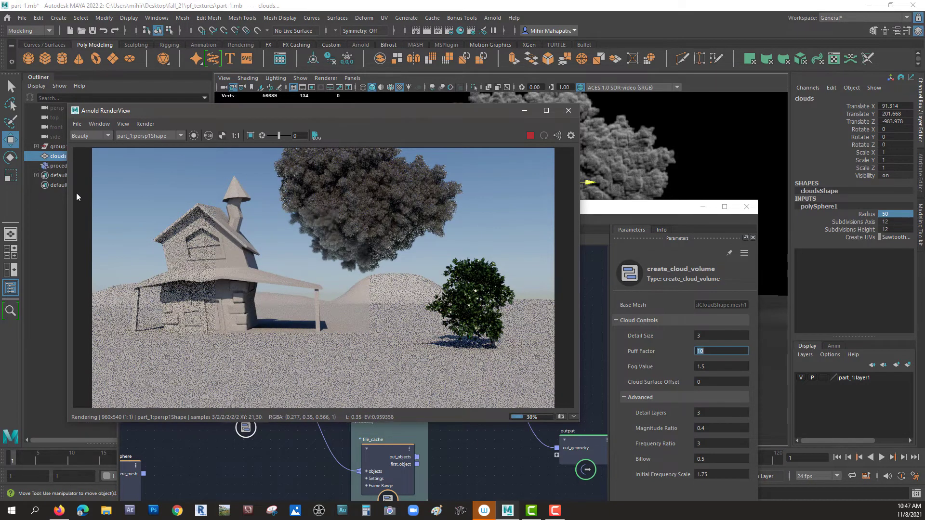
left_click(649, 211)
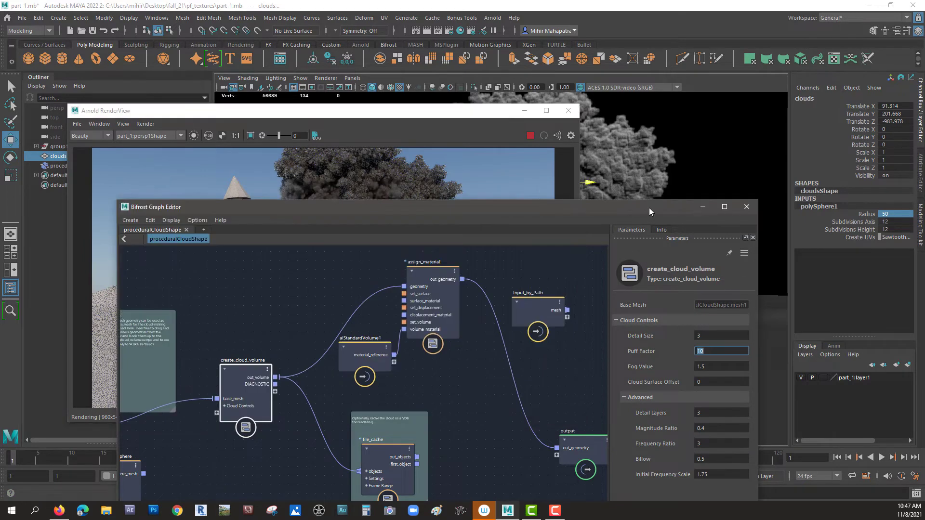
Step: Set create_cloud_volume's Puff Factor to 0.4 and bring the Arnold render forward
left_click_drag(648, 207, 567, 181)
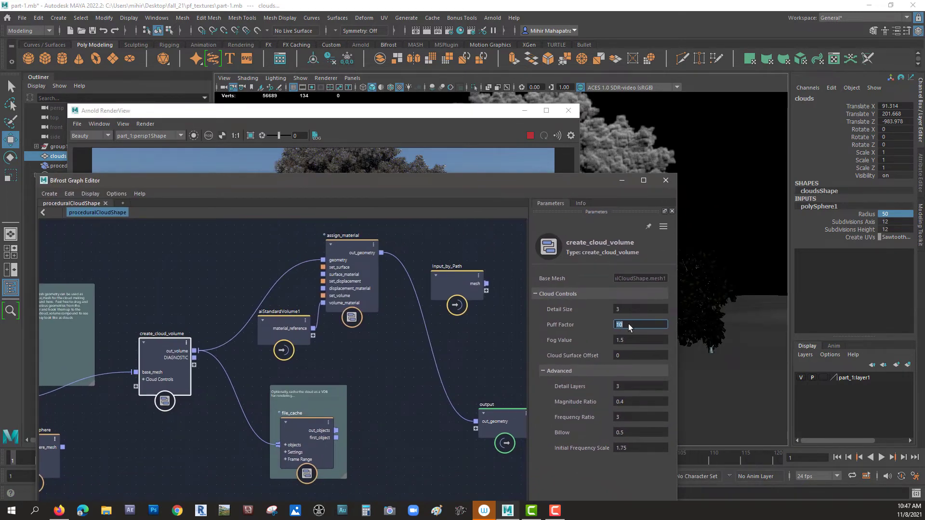
left_click_drag(626, 324, 597, 324)
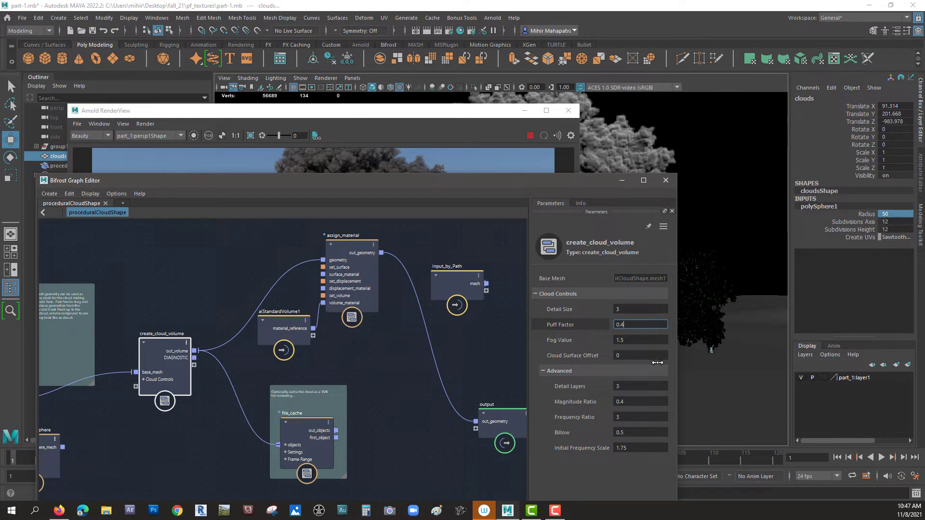
key("Return")
left_click(428, 134)
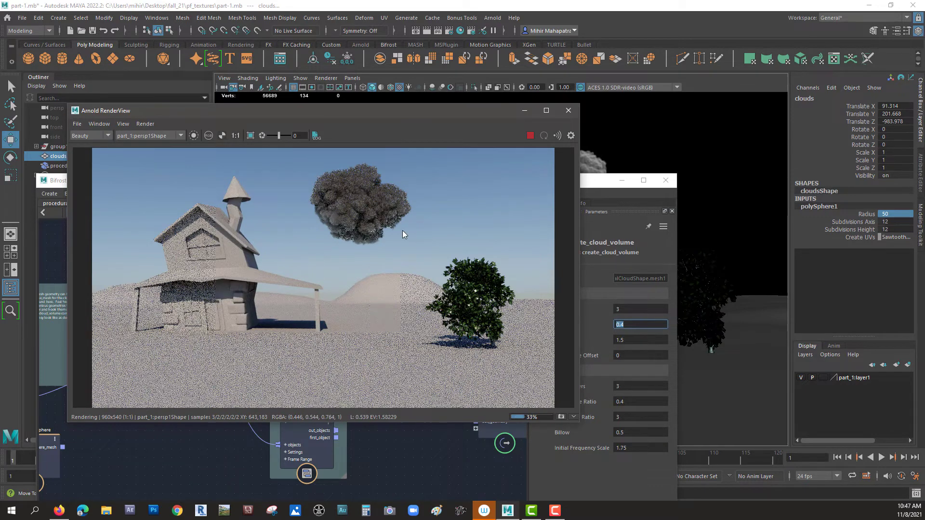
Step: Move the Arnold RenderView lower and reposition and shrink the Bifrost Graph Editor so both windows fit over the viewport
left_click_drag(478, 113, 505, 261)
left_click_drag(444, 174, 475, 114)
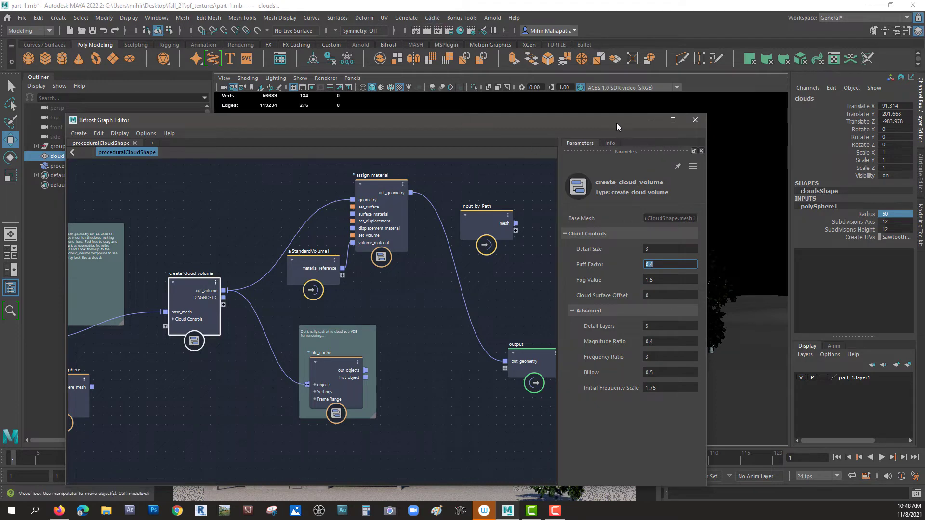
left_click_drag(617, 124, 478, 138)
left_click_drag(586, 132, 430, 265)
left_click_drag(311, 273, 555, 161)
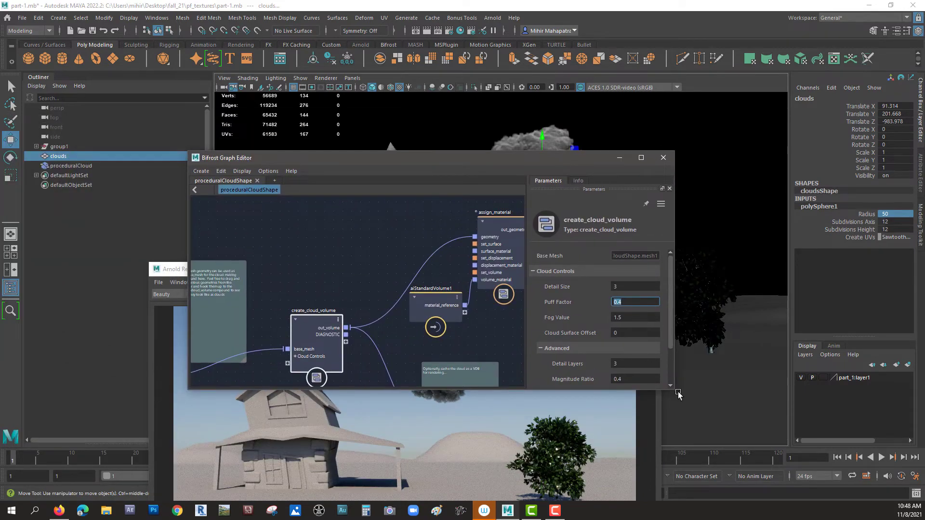
left_click_drag(687, 426, 696, 446)
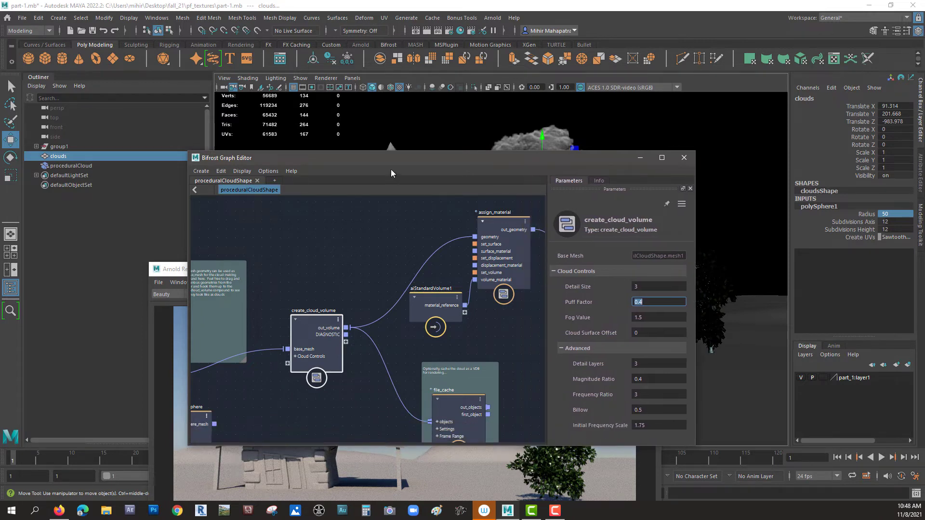
Step: Clear the Bifrost Graph Editor out of the way and place the Arnold RenderView beside the viewport cloud
left_click(158, 18)
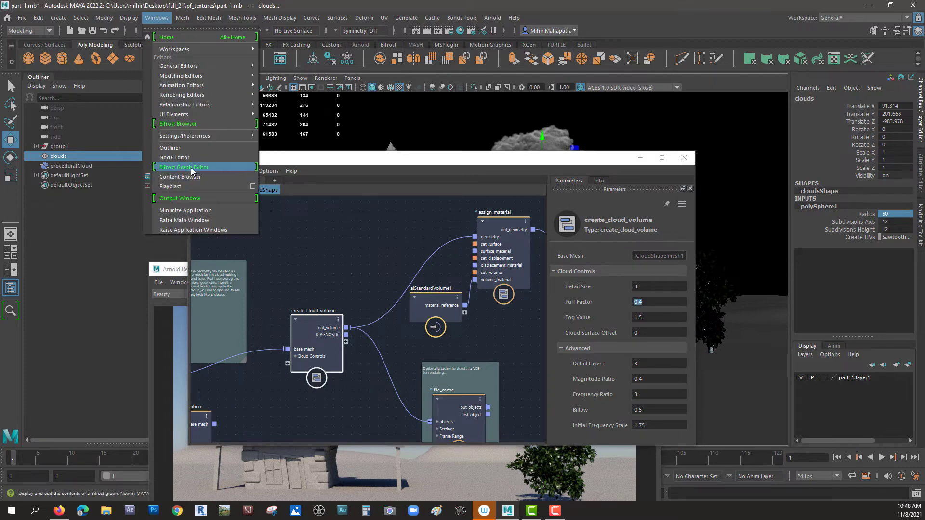
left_click(265, 158)
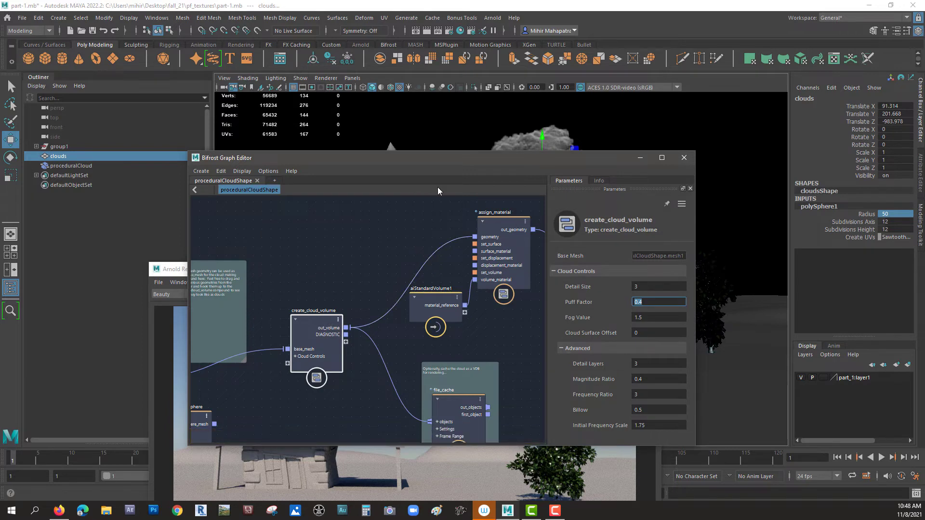
left_click_drag(489, 161, 0, 161)
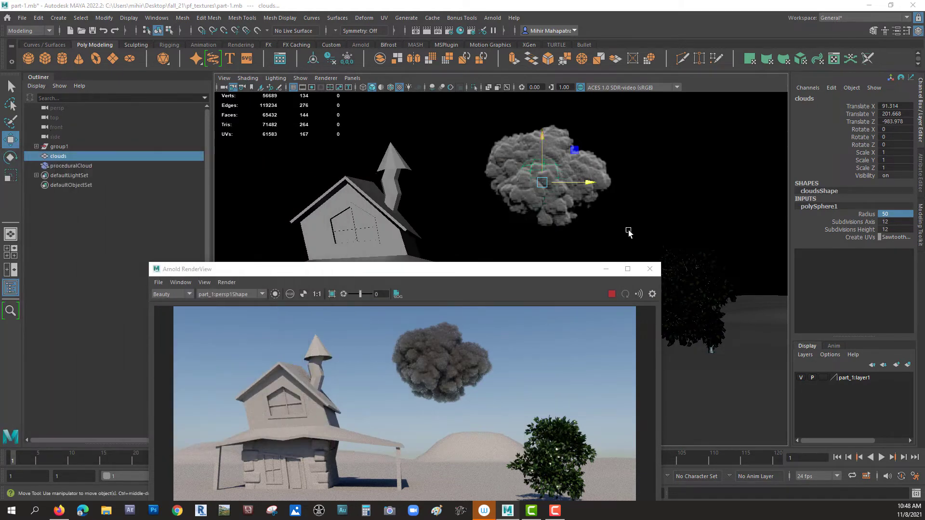
left_click_drag(514, 270, 249, 126)
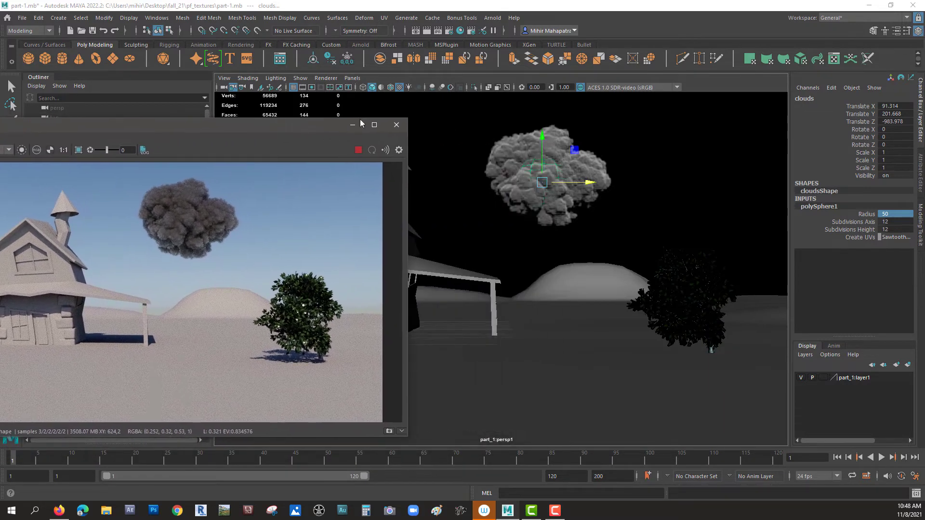
Step: Open the Hypershade, graph the procedural cloud's aiStandardVolume1 material network and select its node to show its properties
left_click(460, 30)
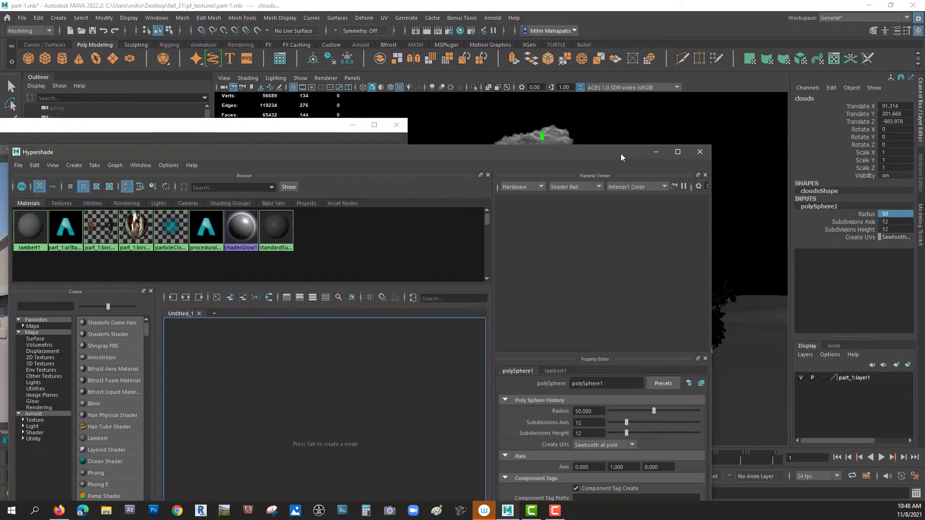
left_click_drag(620, 153, 715, 100)
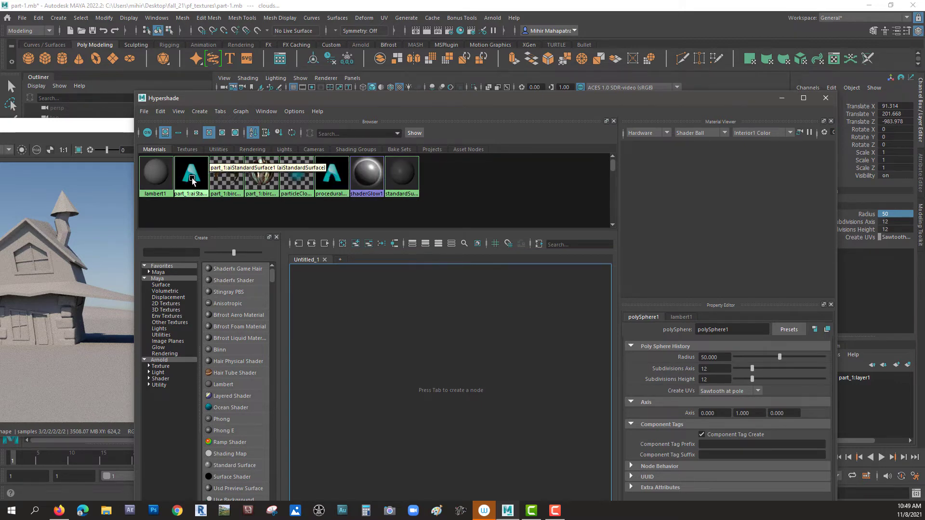
right_click(331, 175)
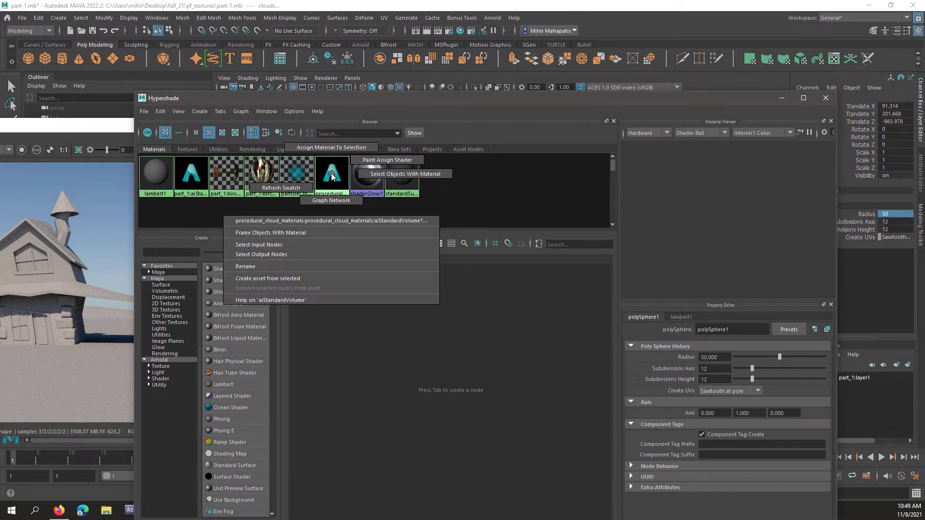
left_click(324, 200)
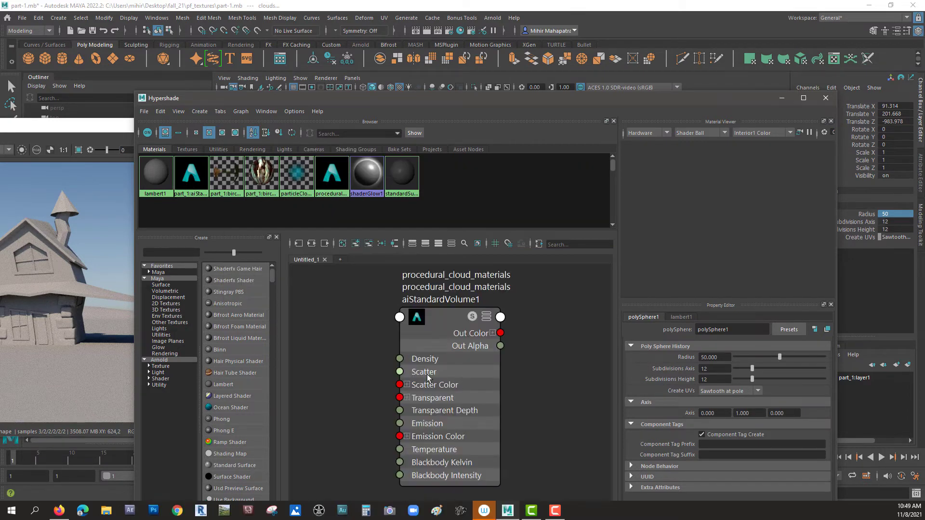
left_click(406, 349)
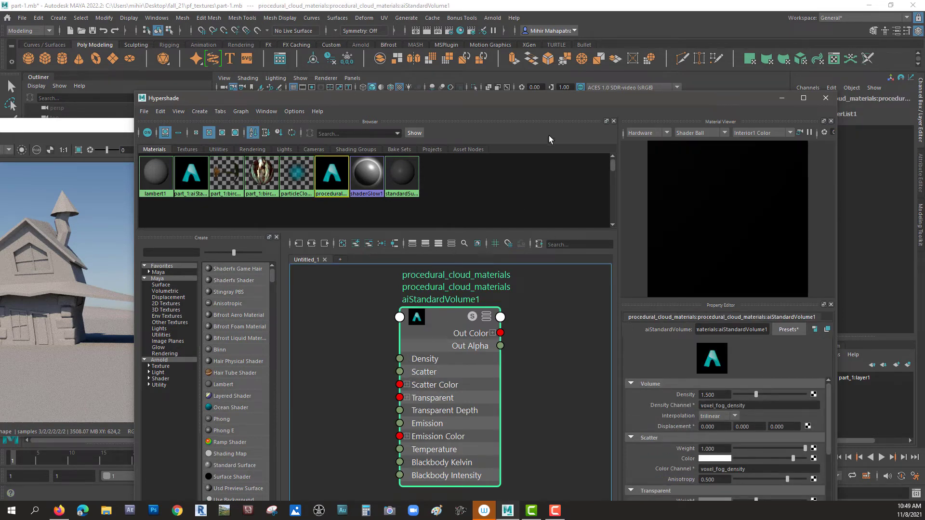
Step: Resize and reposition the Hypershade so the rendered cloud and the aiStandardVolume1 properties are both in view
left_click_drag(559, 98, 619, 13)
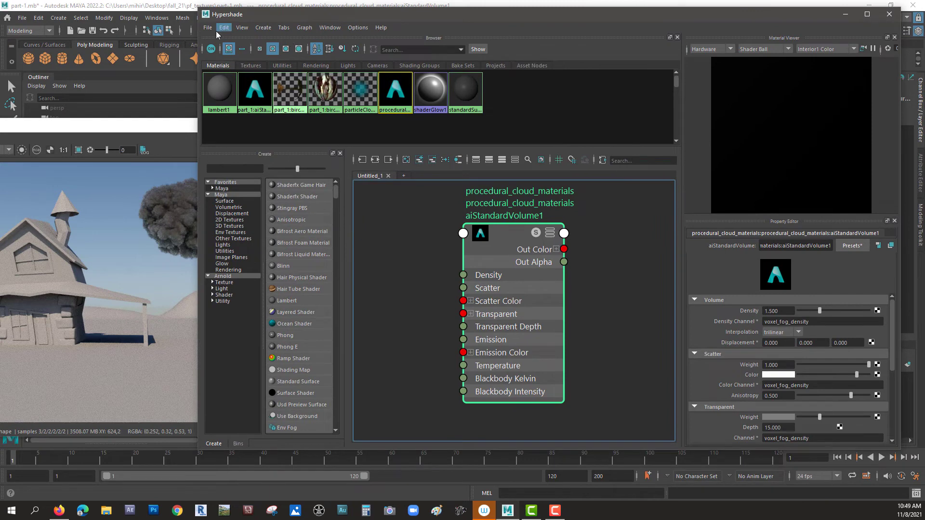
left_click_drag(197, 7, 370, 152)
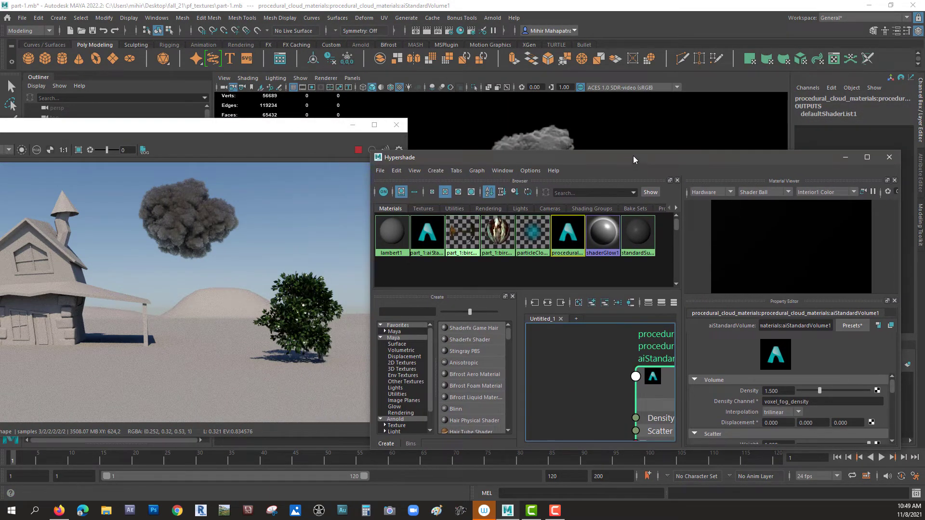
left_click_drag(633, 159, 572, 42)
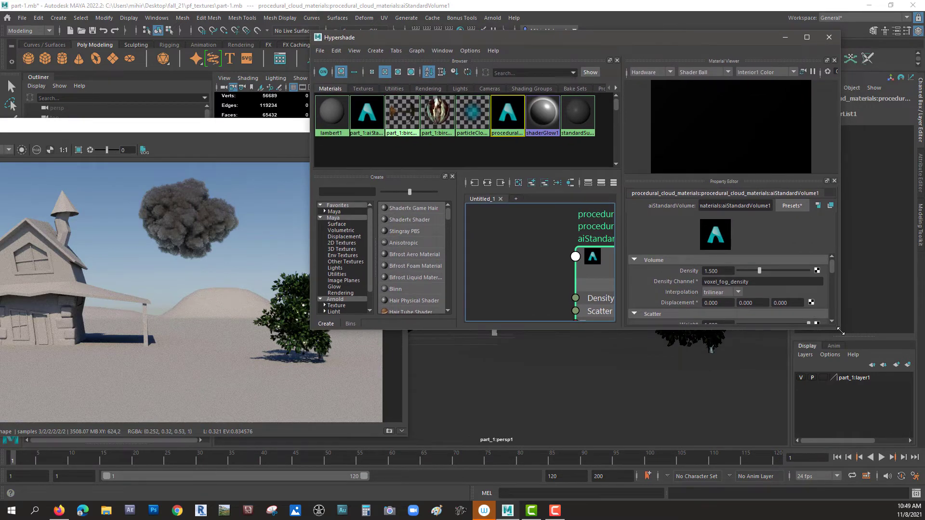
left_click_drag(841, 331, 843, 414)
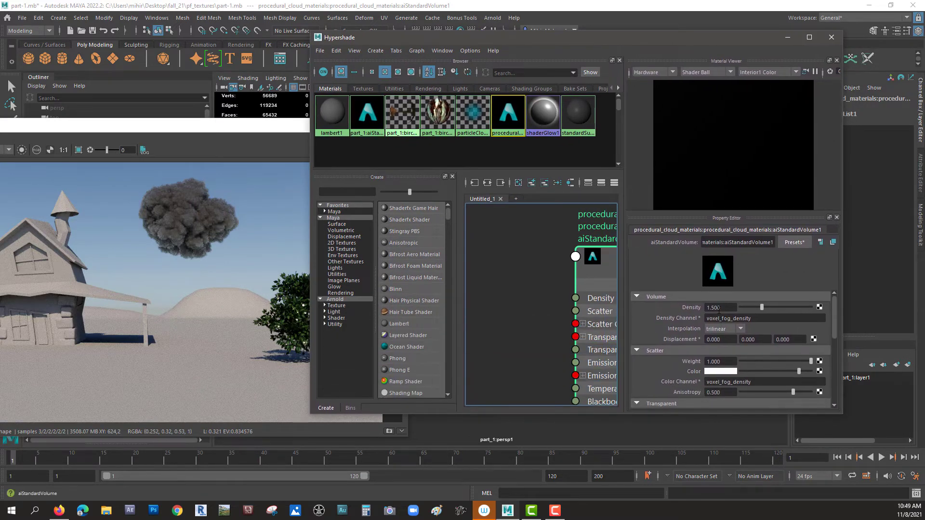
Step: Examine the presets offered for aiStandardVolume1, including Foam and Smoke, without applying any
left_click(796, 243)
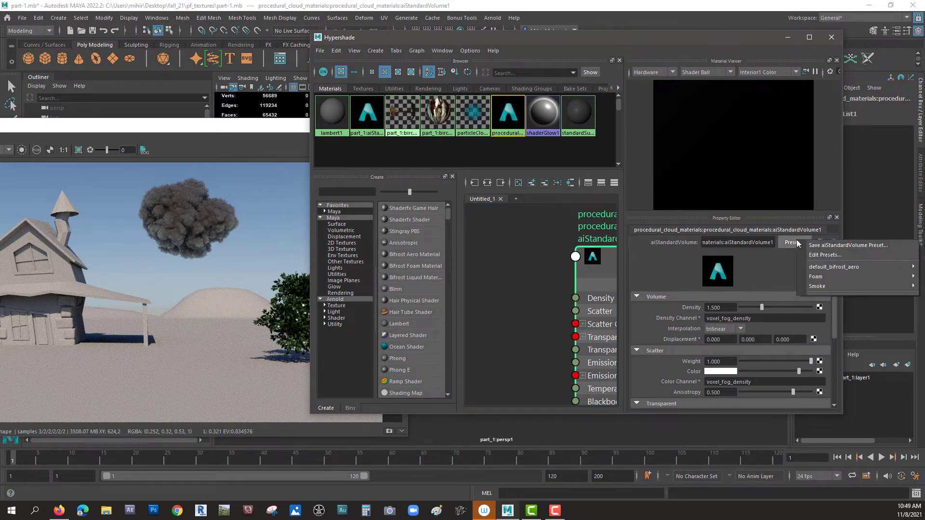
mouse_move(823, 280)
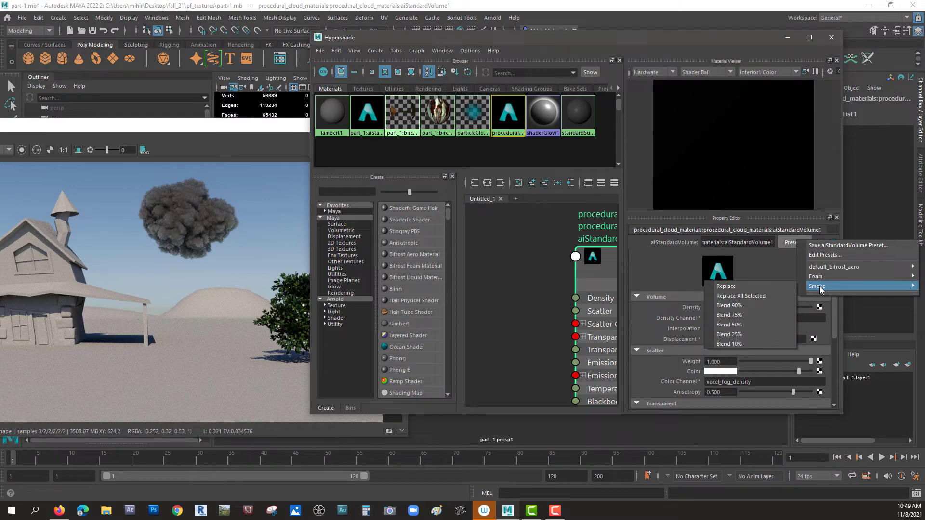
left_click(825, 152)
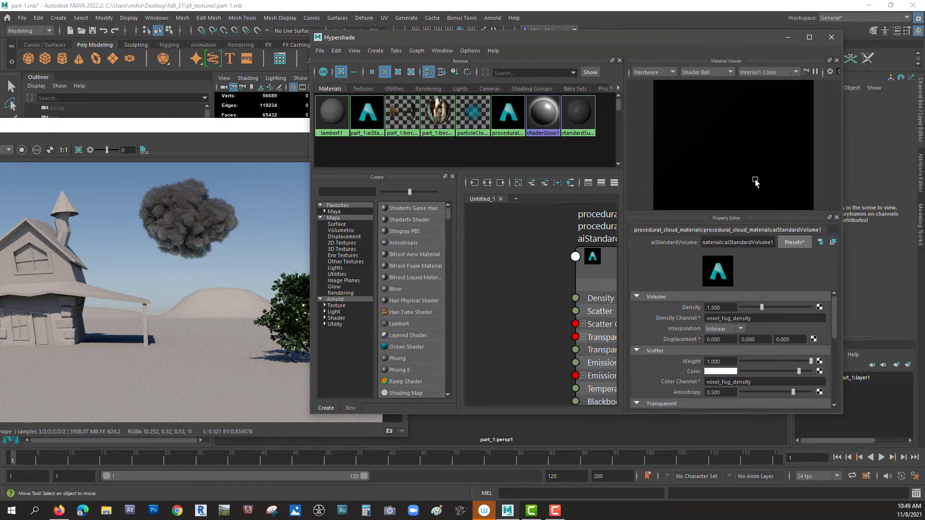
left_click_drag(707, 39, 588, 33)
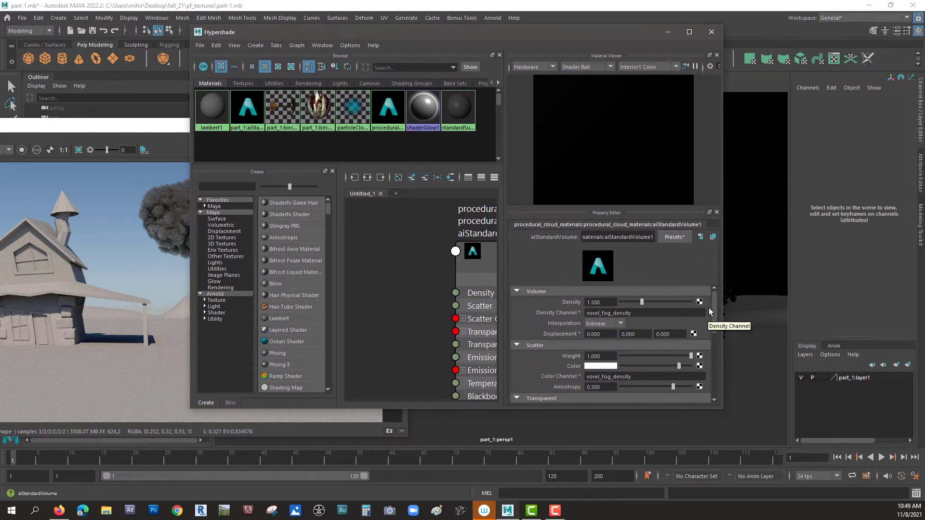
left_click(674, 238)
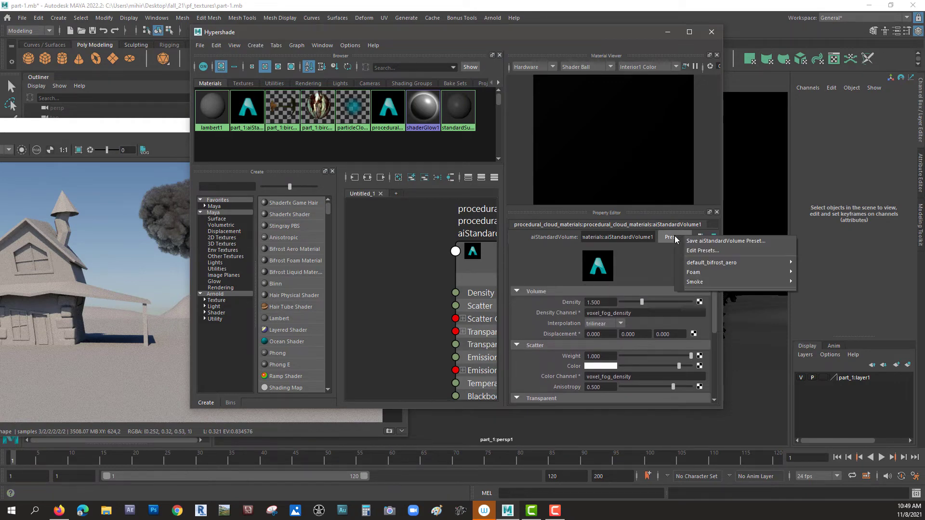
mouse_move(694, 276)
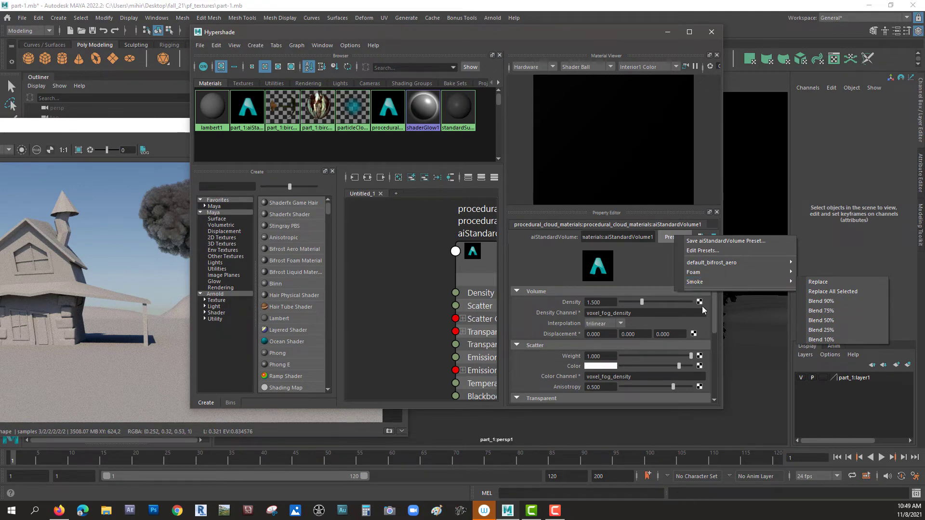
left_click(714, 312)
Step: Set aiStandardVolume1's Density to 0.5 and move the Hypershade aside to uncover the rendered cloud
left_click(608, 302)
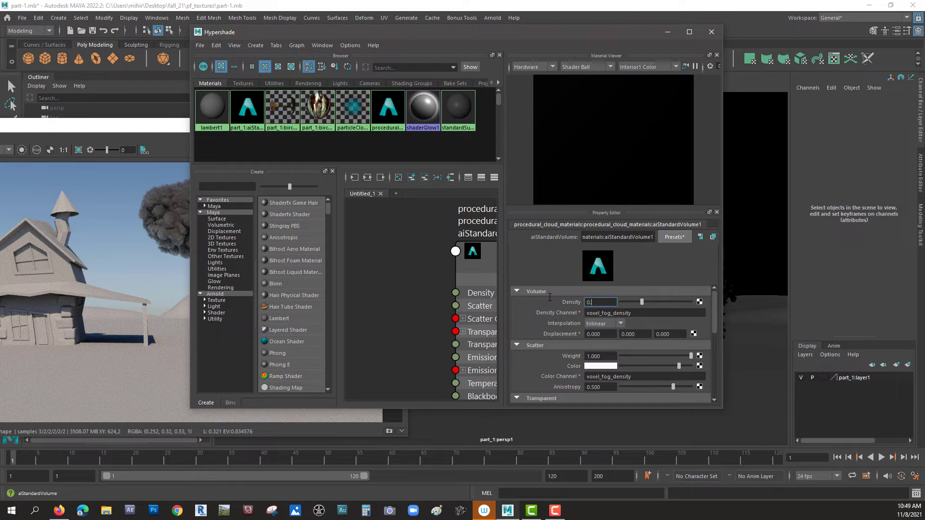
type("0.5")
key("Return")
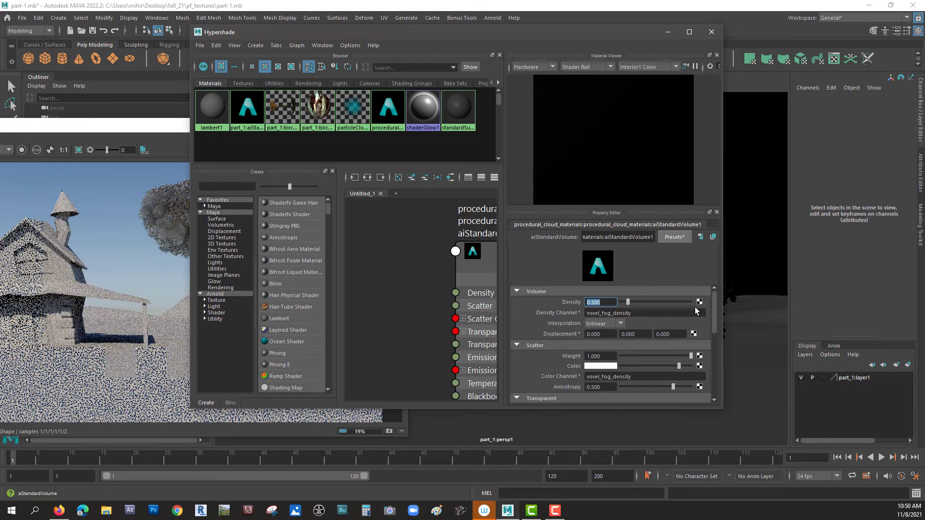
left_click_drag(340, 34, 439, 27)
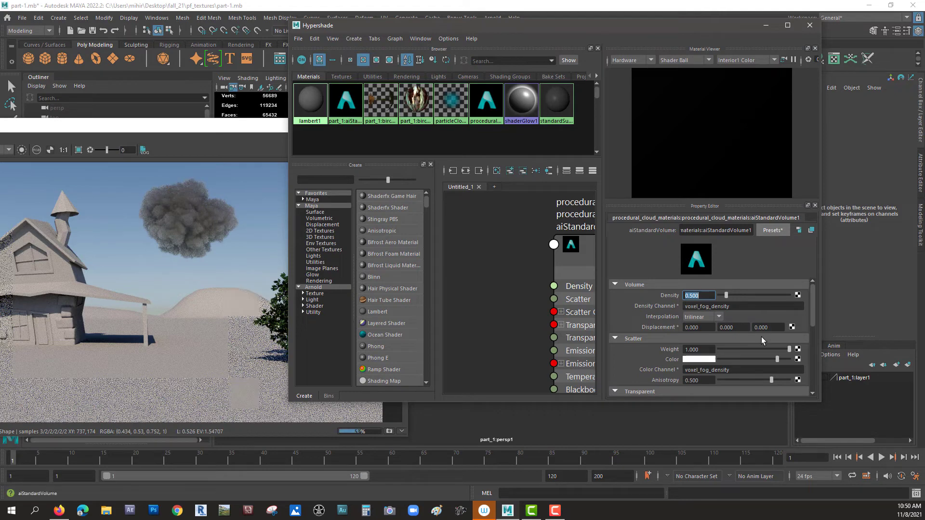
Step: Brighten aiStandardVolume1's Scatter Color to full white and raise its Transparent Weight to a light grey
left_click_drag(813, 317, 845, 341)
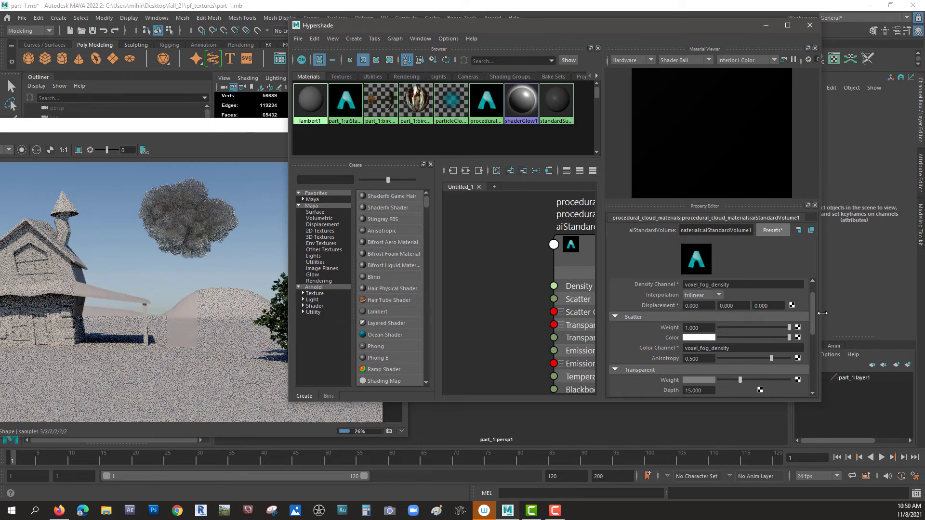
left_click_drag(812, 317, 812, 327)
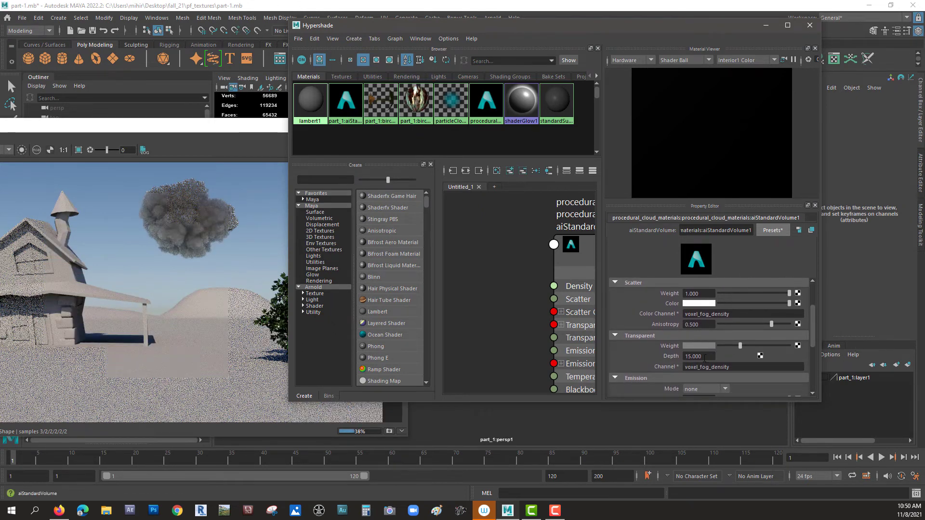
left_click_drag(740, 347, 776, 345)
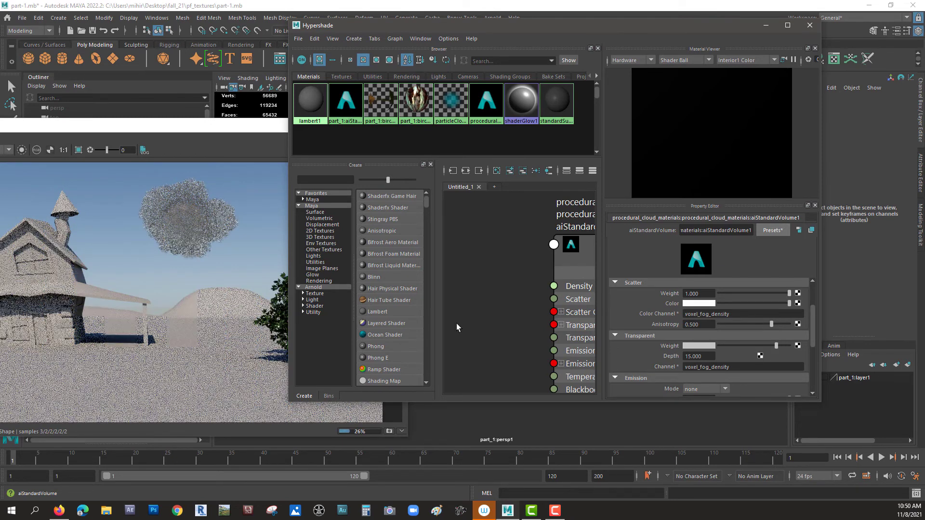
left_click_drag(811, 329, 811, 340)
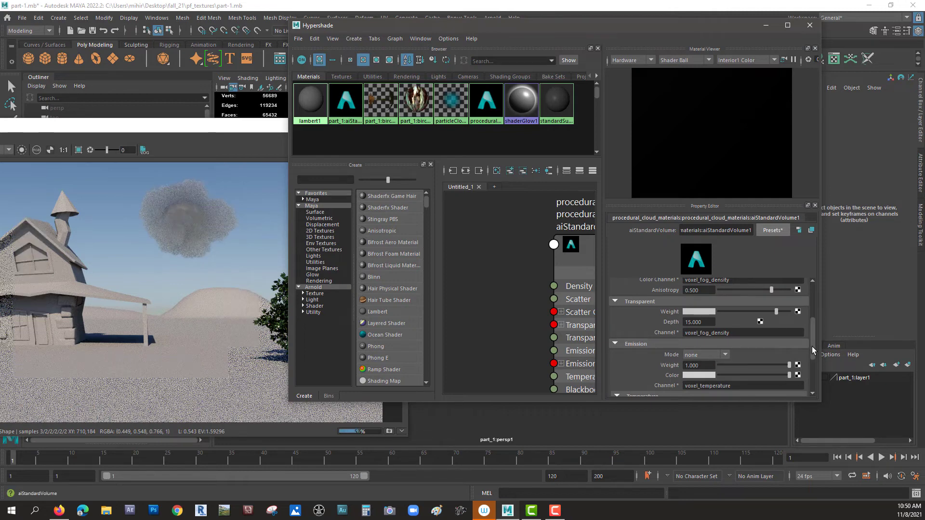
Step: Raise aiStandardVolume1's Density to about 1.154
left_click_drag(811, 346, 808, 313)
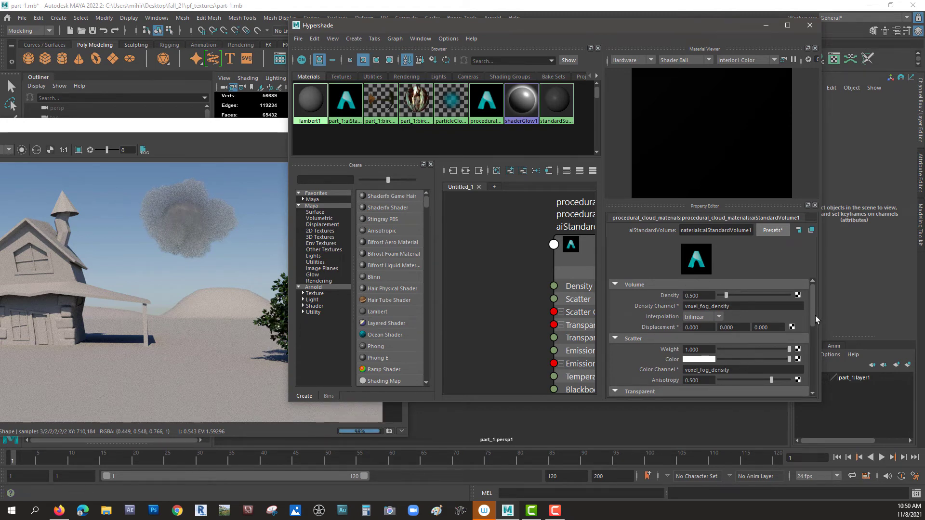
left_click_drag(813, 318, 813, 323)
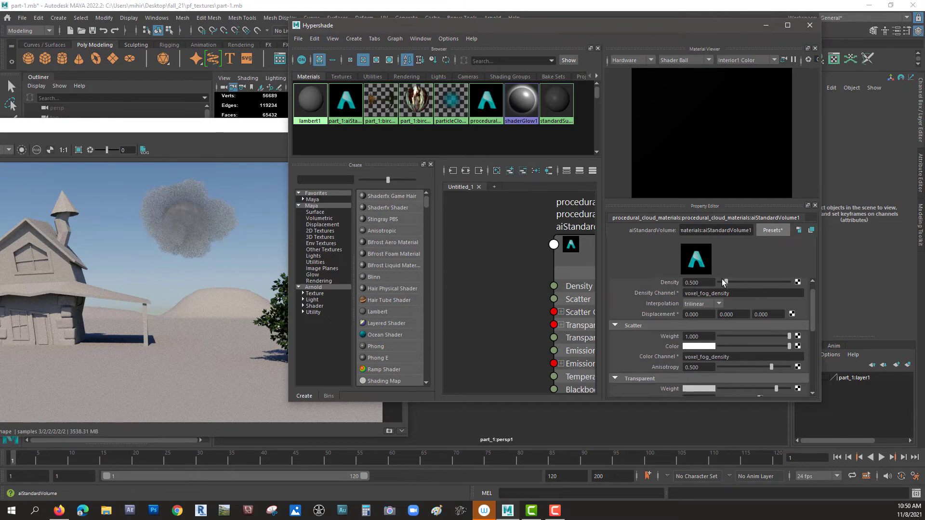
left_click_drag(723, 283, 735, 282)
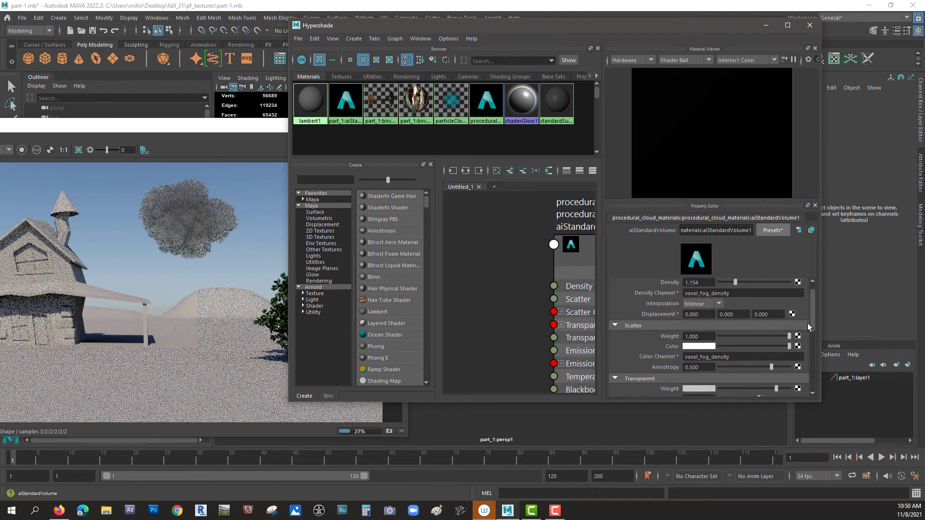
Step: Lower the Scatter Anisotropy of aiStandardVolume1 to about 0.203
scroll(813, 327, "down", 1)
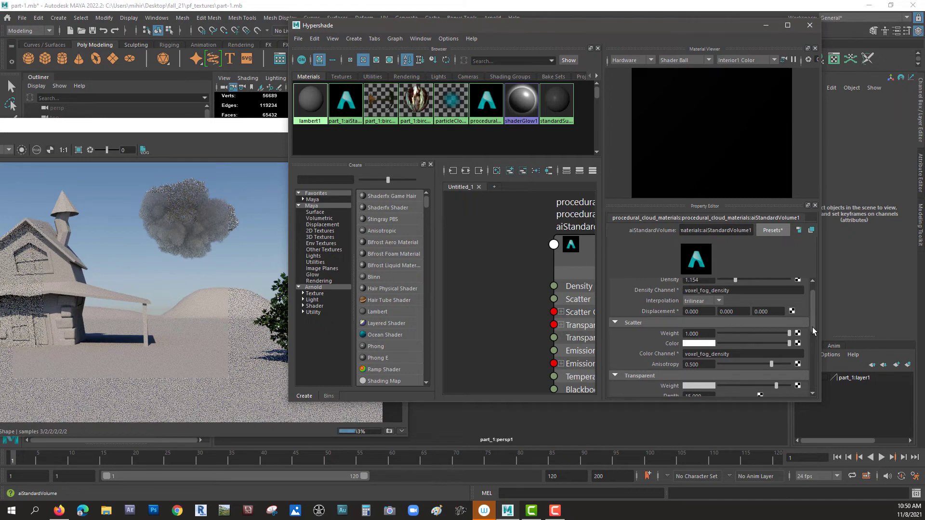
scroll(814, 329, "down", 2)
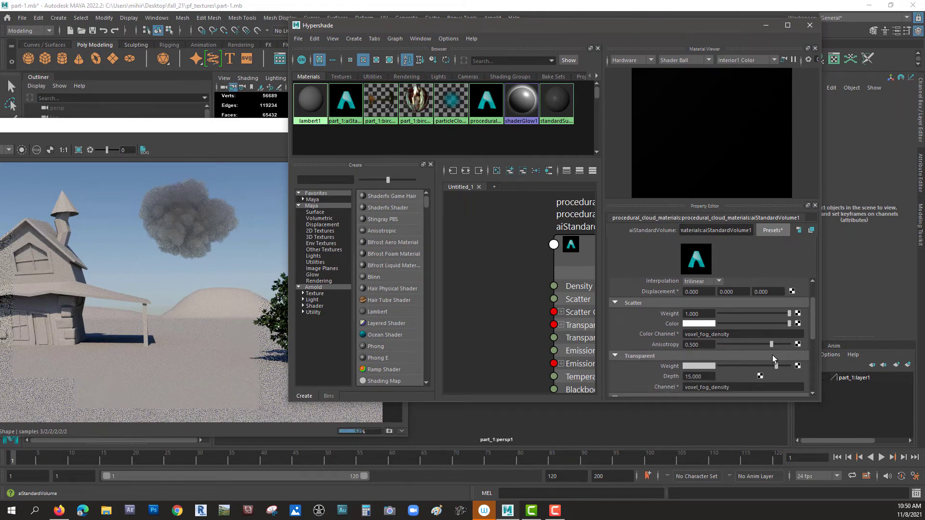
mouse_move(770, 351)
left_mouse_down()
mouse_move(733, 350)
mouse_move(767, 353)
mouse_move(760, 344)
left_mouse_up()
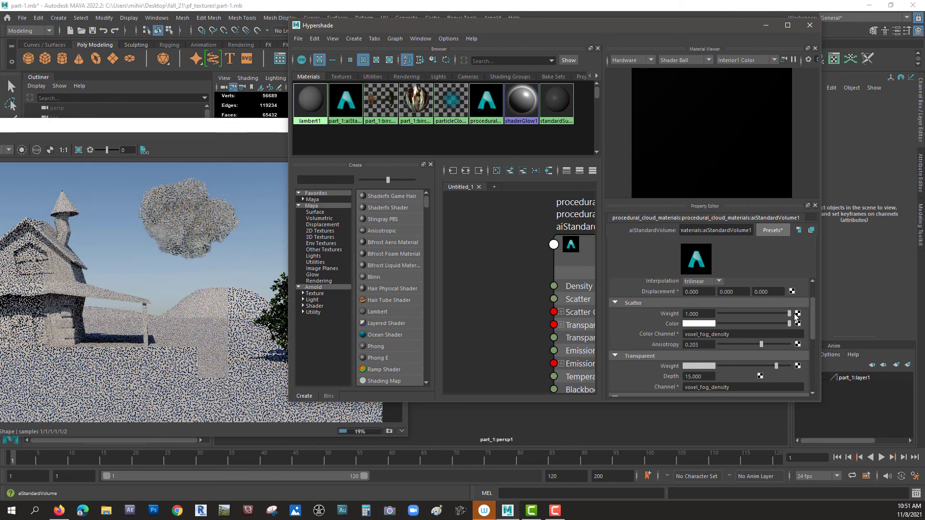
mouse_move(813, 317)
left_mouse_down()
mouse_move(815, 328)
mouse_move(815, 318)
left_mouse_up()
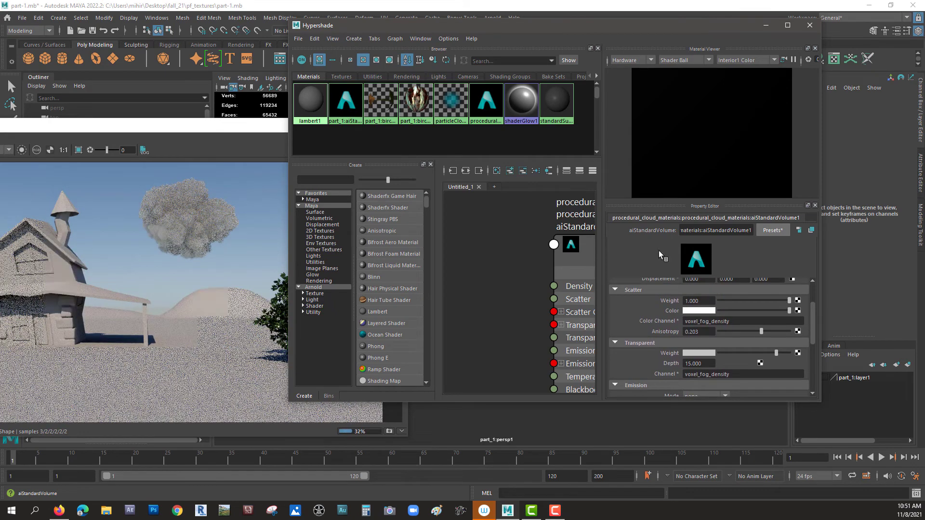
Step: Move the Arnold RenderView aside, select the clouds sphere and close the Hypershade
left_click(229, 134)
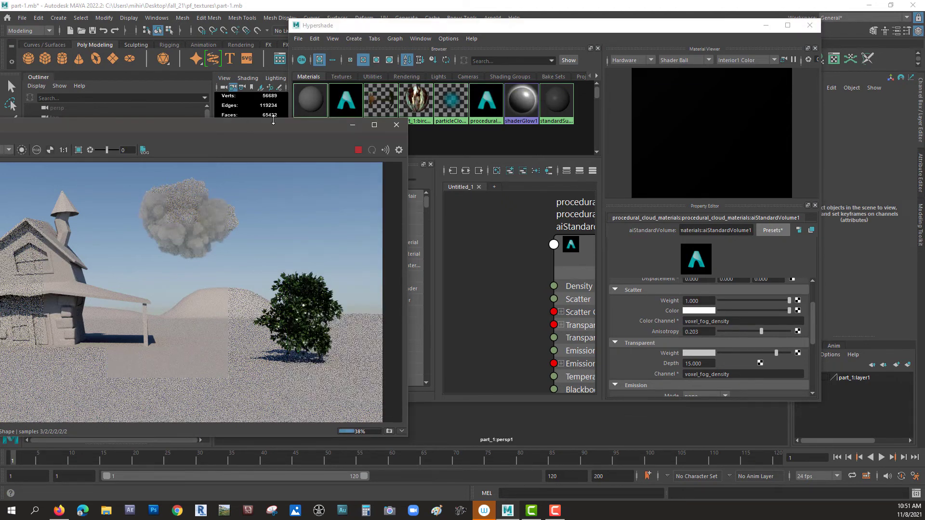
left_click_drag(299, 125, 605, 210)
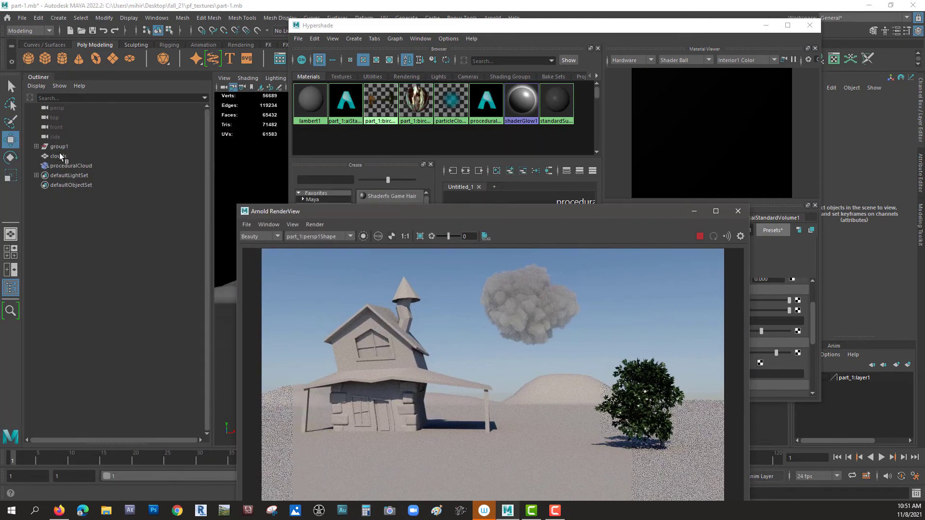
left_click(59, 157)
left_click_drag(542, 218, 69, 219)
left_click(811, 27)
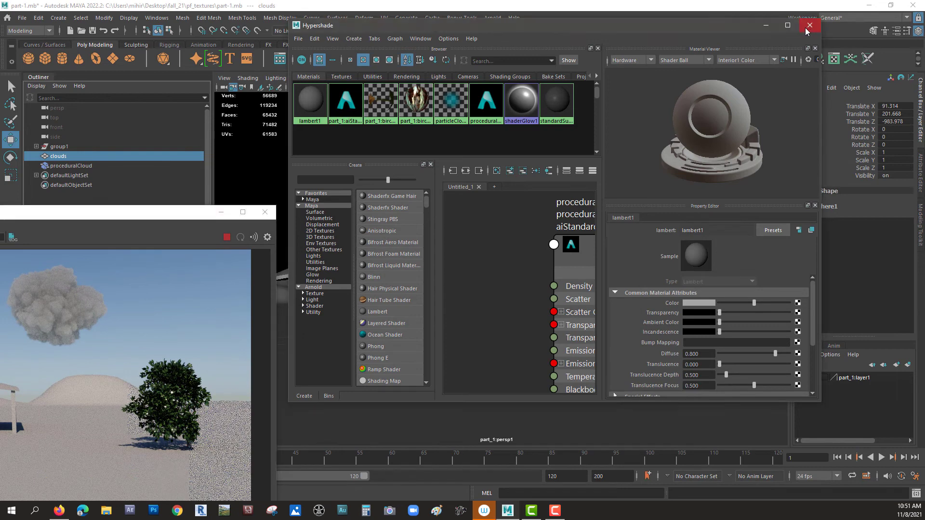
Step: Move the clouds sphere to about Translate X 171.125 and Translate Y 237.959, closing the render window between the moves
left_click(598, 184)
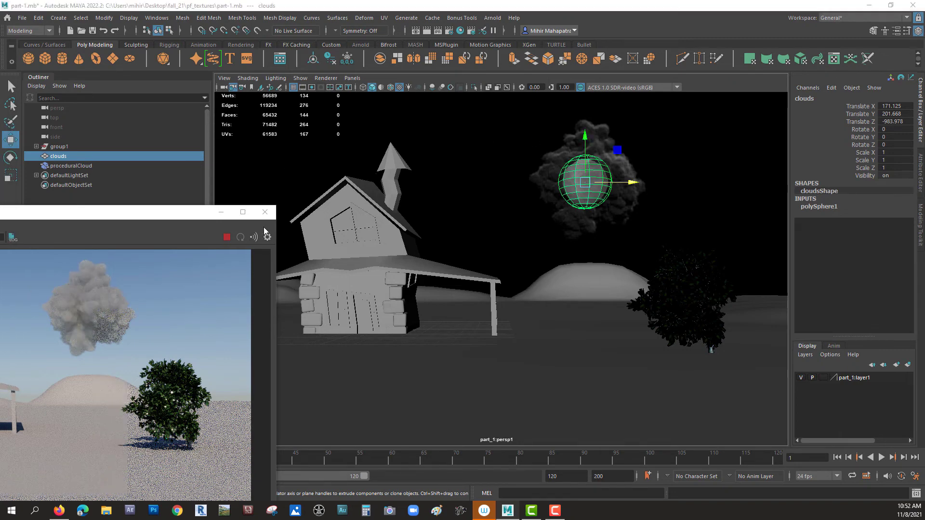
left_click(265, 212)
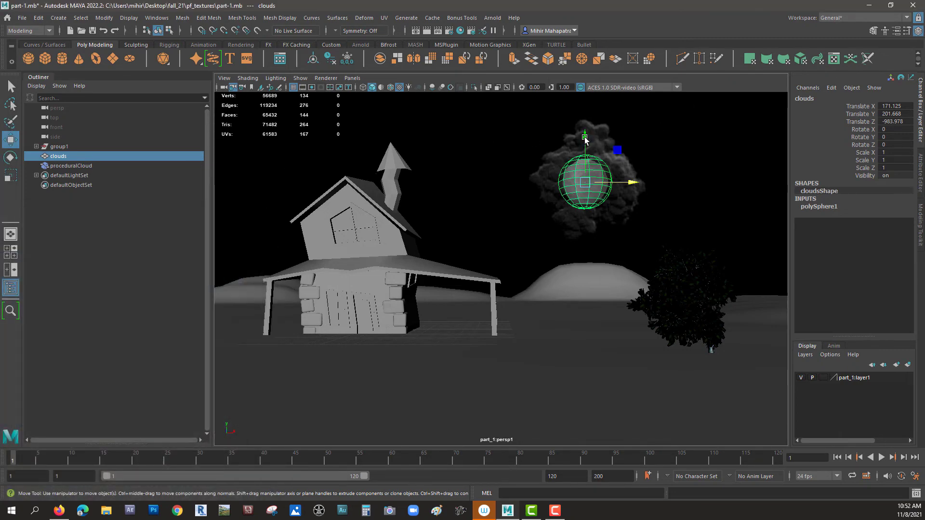
left_click_drag(586, 139, 586, 131)
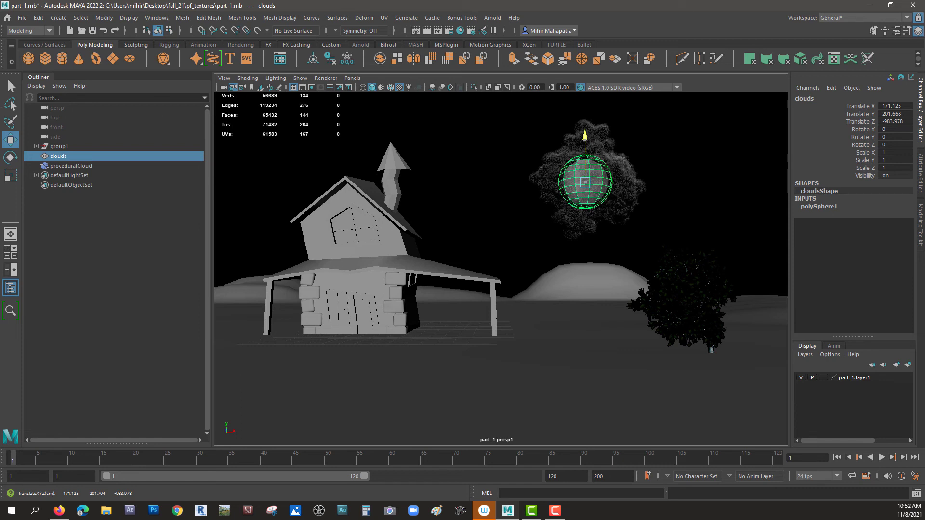
left_click_drag(584, 136, 585, 120)
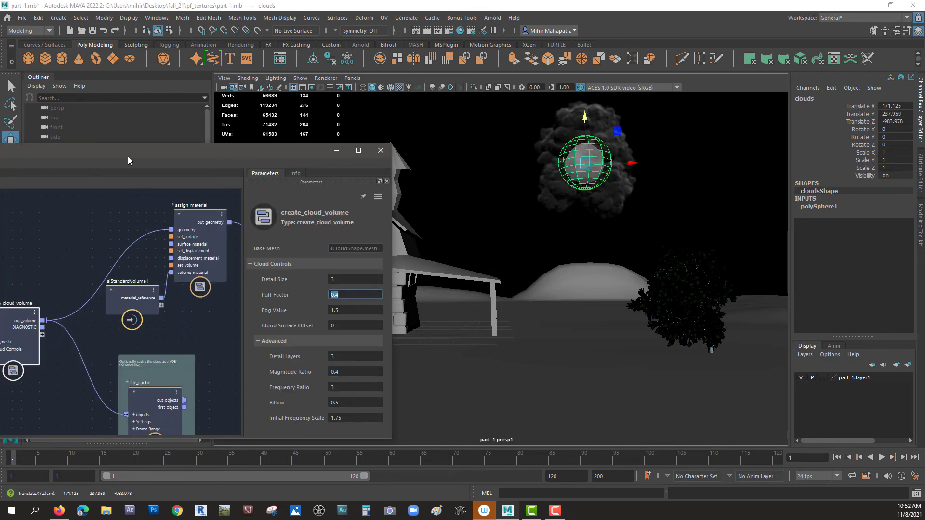
Step: Disconnect assign_material's out_geometry from the output node in the Bifrost graph and move the graph editor out of the way
left_click_drag(171, 154, 348, 108)
middle_click_drag(296, 292, 74, 238, "alt")
left_click_drag(309, 285, 262, 301)
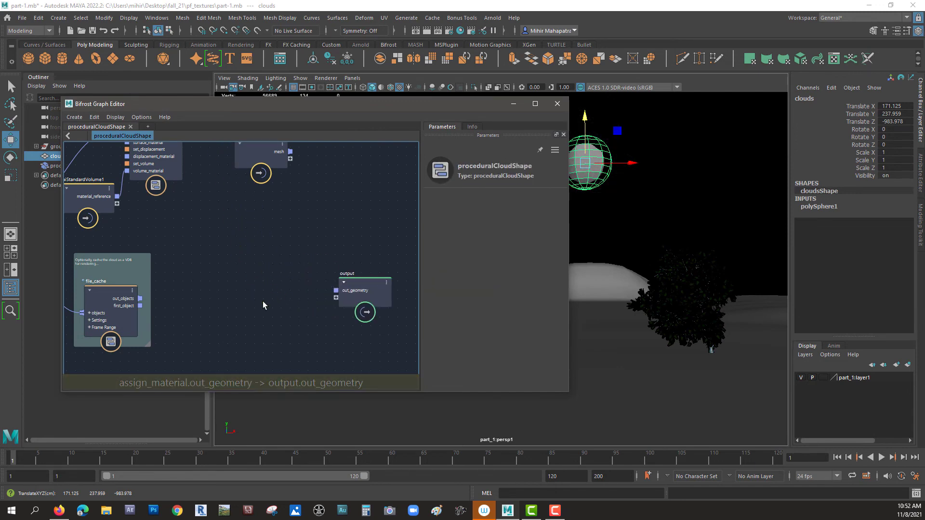
left_click_drag(424, 104, 0, 96)
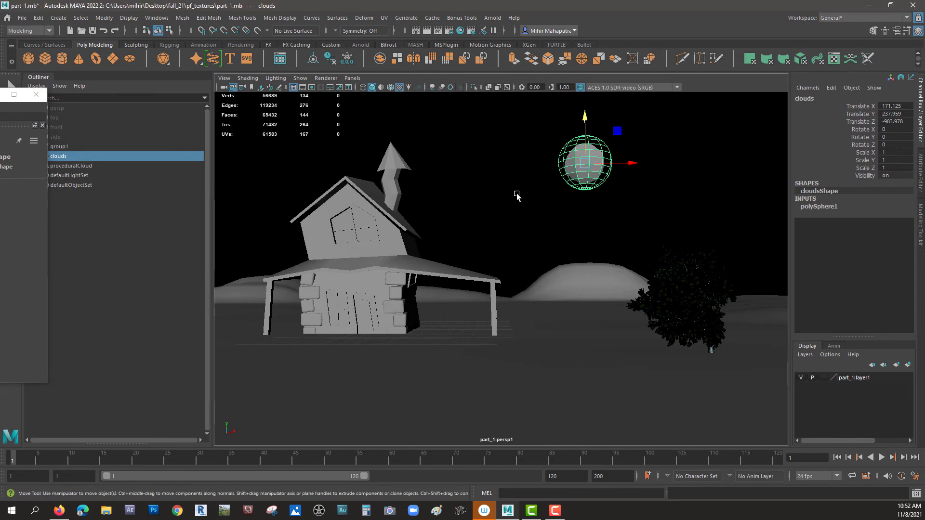
Step: Switch the viewport to the default persp camera and lower the clouds sphere to about Translate Y 167.283
left_click(353, 80)
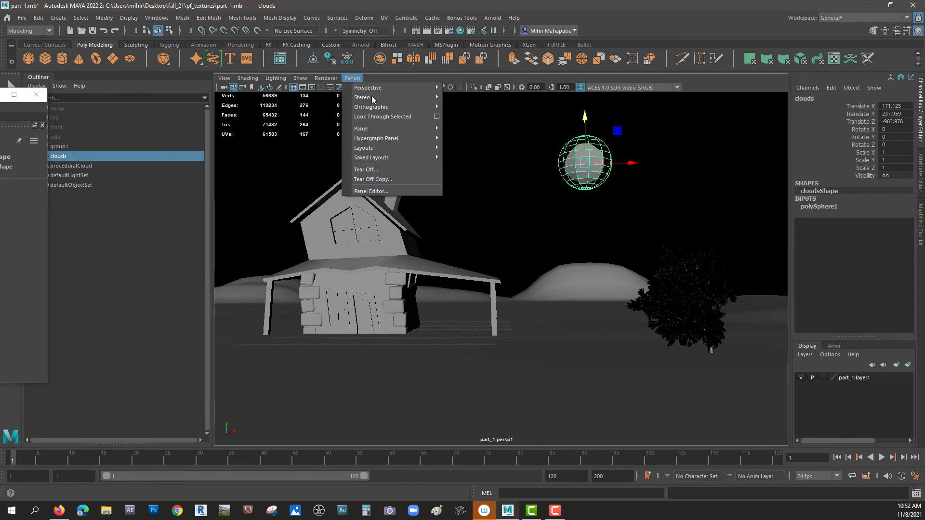
mouse_move(376, 88)
left_click(463, 98)
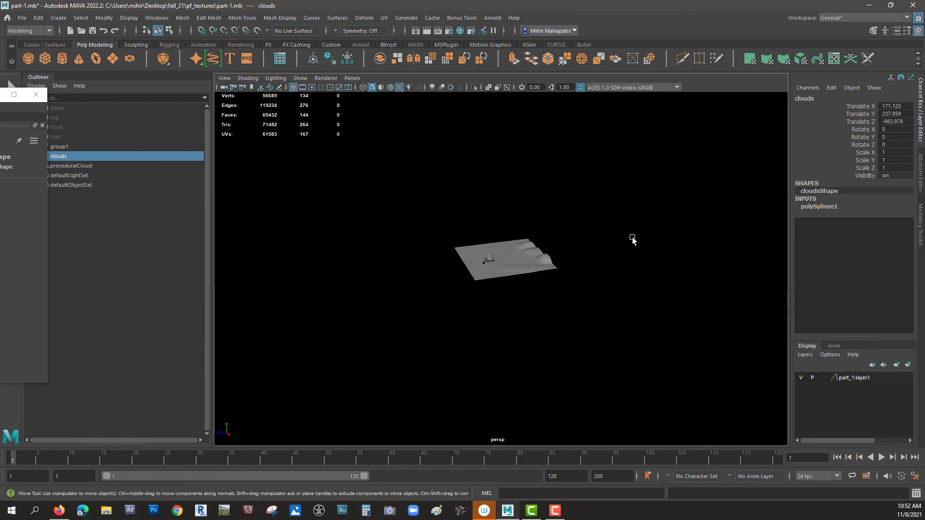
left_click_drag(584, 262, 651, 243, "alt")
left_click_drag(611, 115, 609, 134)
left_click_drag(623, 203, 218, 187, "alt")
Step: Reselect the clouds sphere and push it farther from the scene along Z, to about Translate Z -1300
left_click(158, 190)
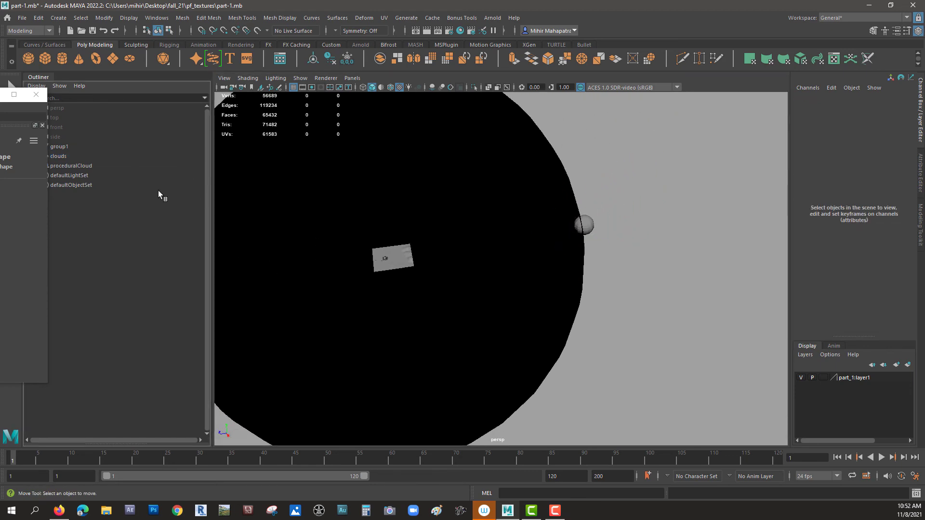
left_click(585, 224)
left_click_drag(542, 230, 599, 231)
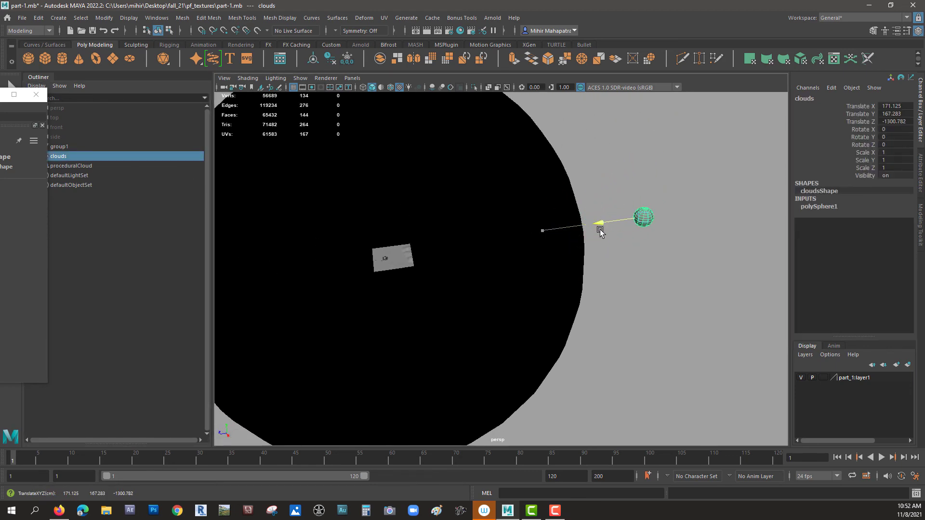
Step: Select the aiSkyDomeLight1 dome and return the viewport to the part_1:persp1 camera
left_click(400, 222)
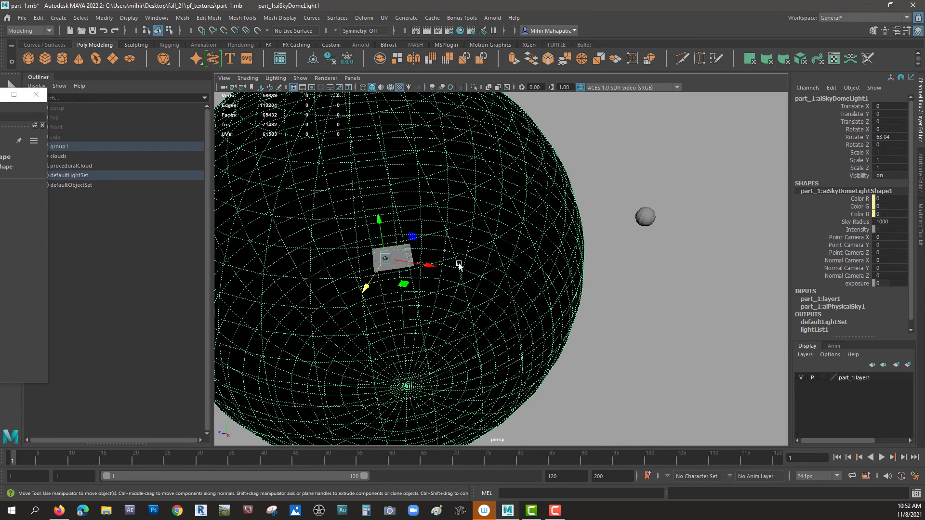
left_click(352, 78)
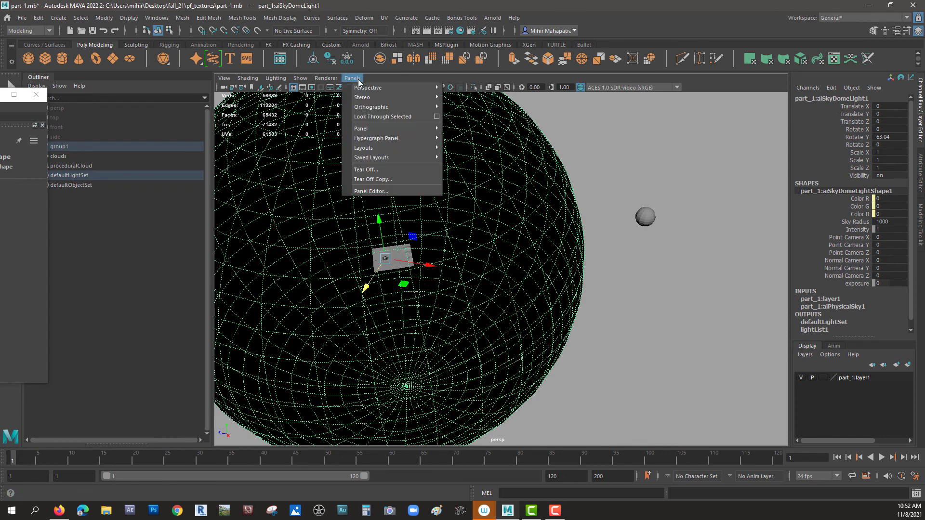
mouse_move(377, 93)
left_click(470, 88)
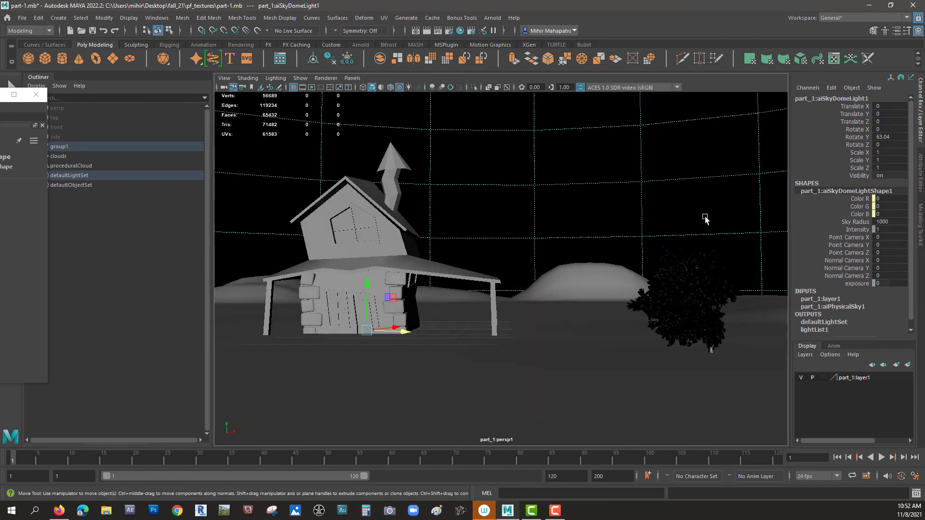
left_click(493, 18)
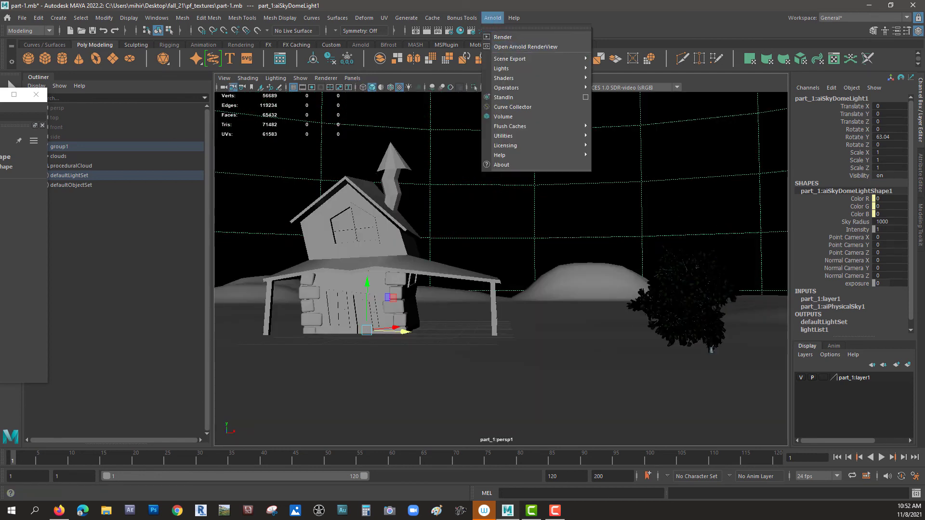
key("Escape")
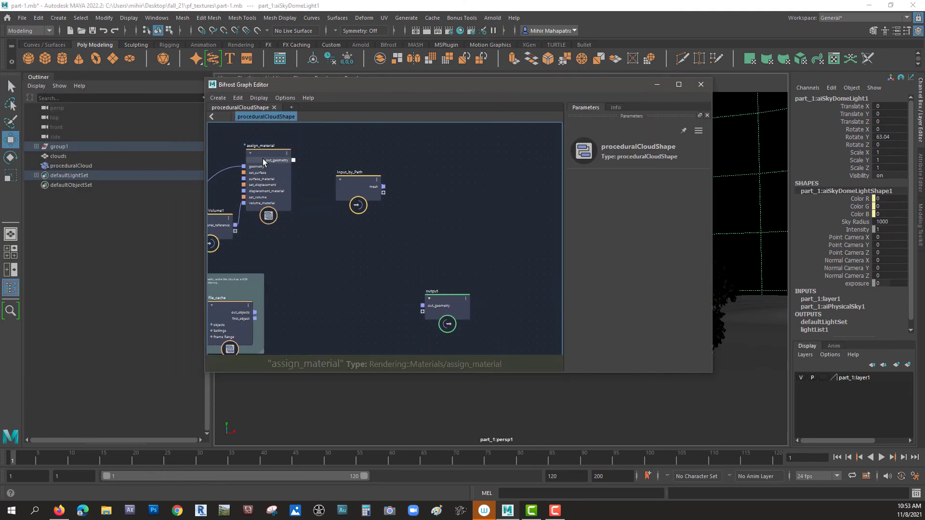
Step: Rearrange the Bifrost graph by moving Input_by_Path and the file_cache group away and placing output beside assign_material
left_click_drag(262, 158, 268, 202)
left_click_drag(362, 182, 495, 137)
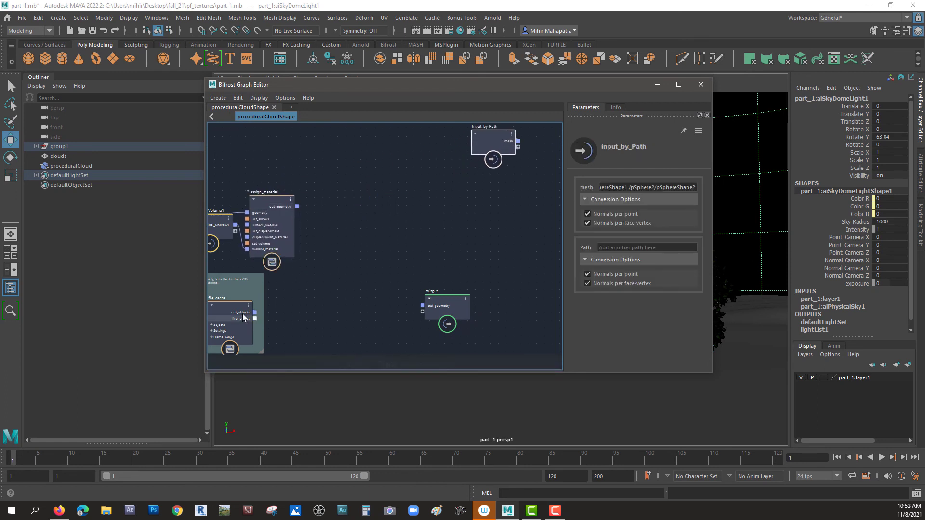
left_click_drag(227, 282, 219, 301)
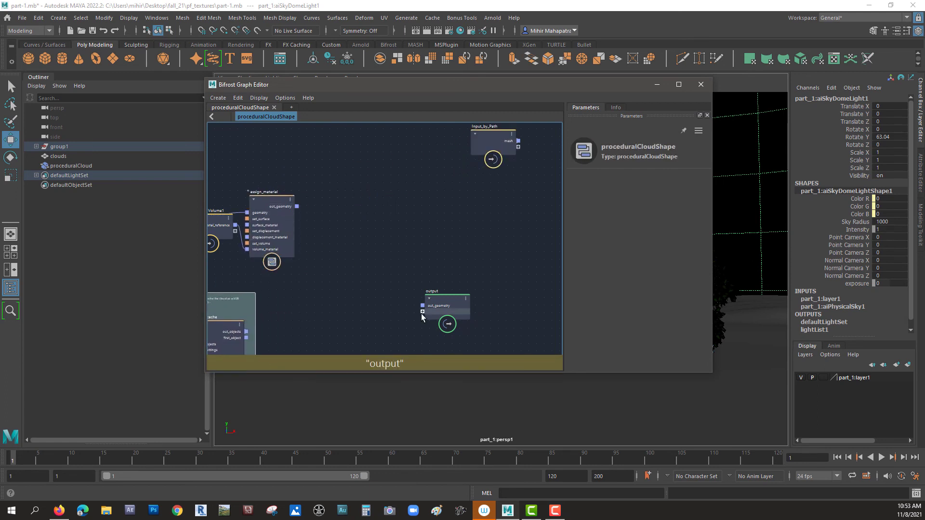
left_click(440, 292)
left_click_drag(440, 293, 366, 210)
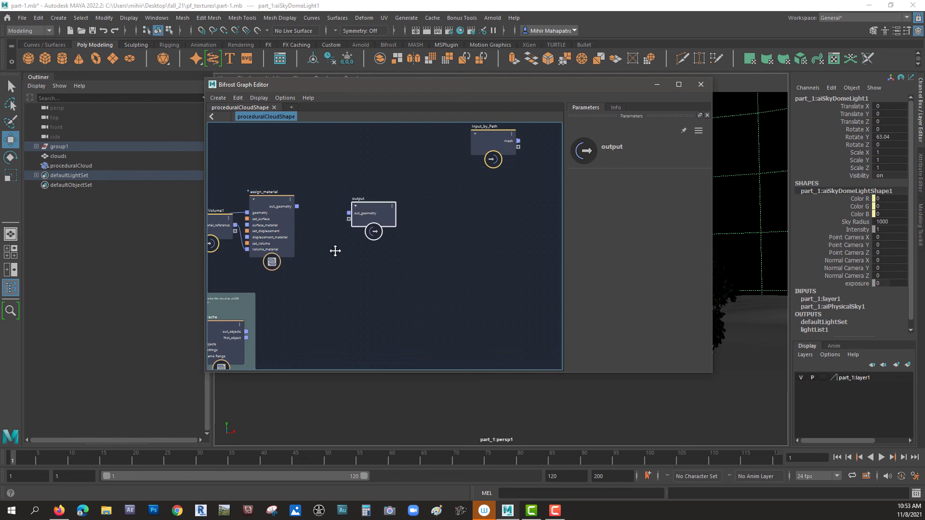
middle_click_drag(335, 249, 421, 289)
scroll(421, 289, "up", 3)
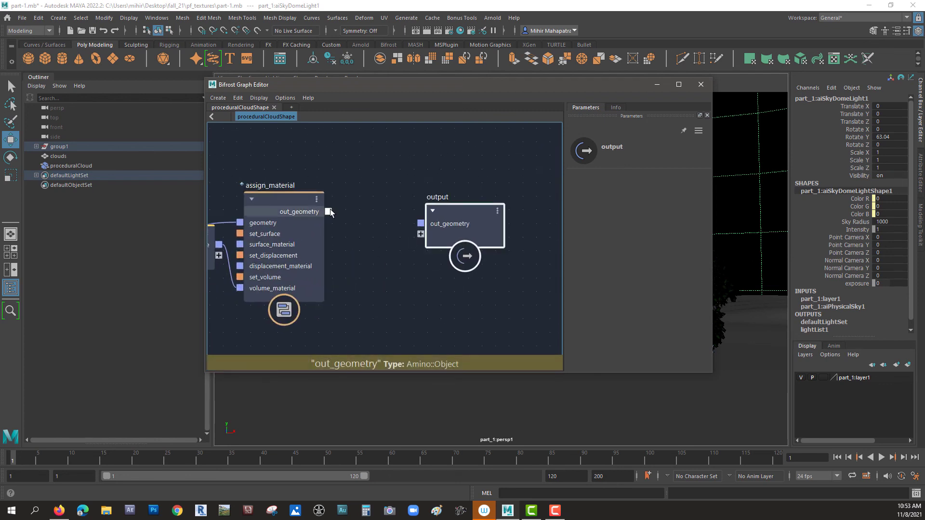
Step: Connect assign_material's out_geometry to output's out_geometry and dismiss the Bifrost Graph Editor
left_click_drag(329, 211, 420, 224)
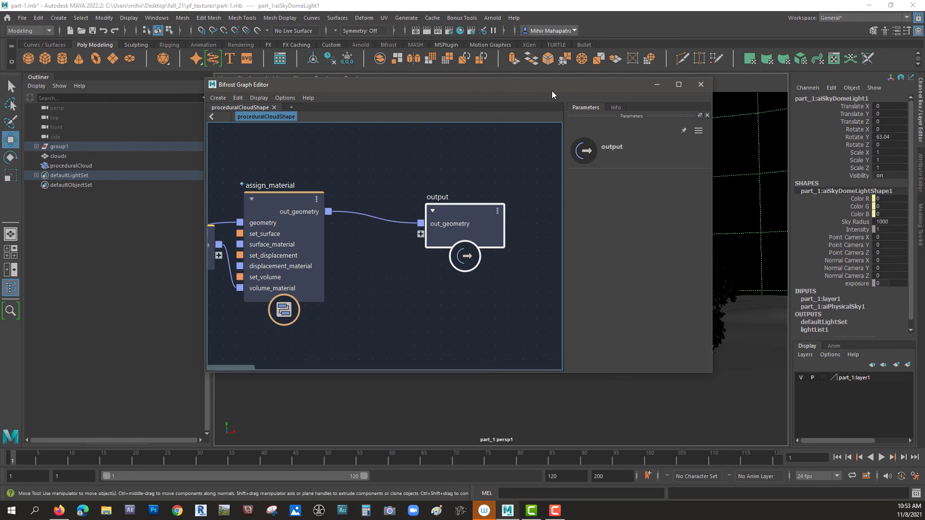
left_click_drag(558, 81, 189, 99)
left_click(375, 103)
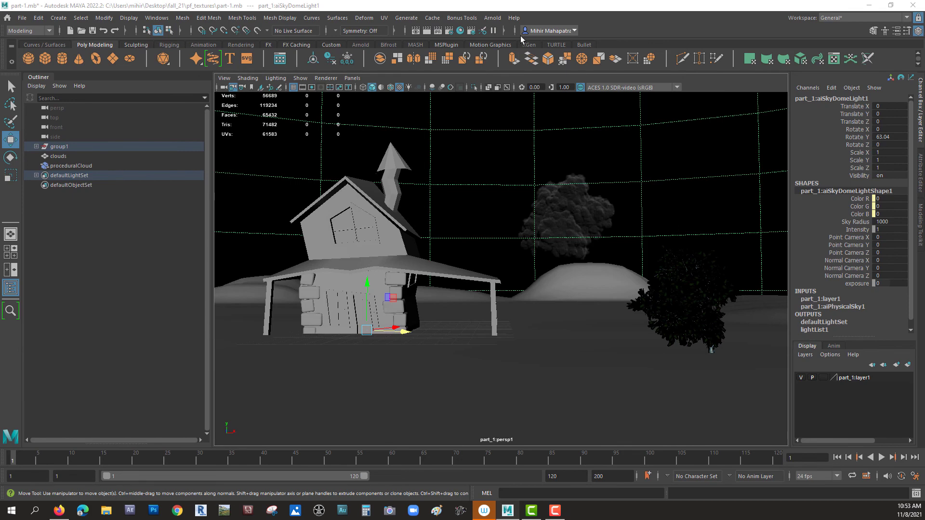
Step: Render the scene with Arnold through the part_1:persp1 camera to check the repositioned cloud
left_click(493, 17)
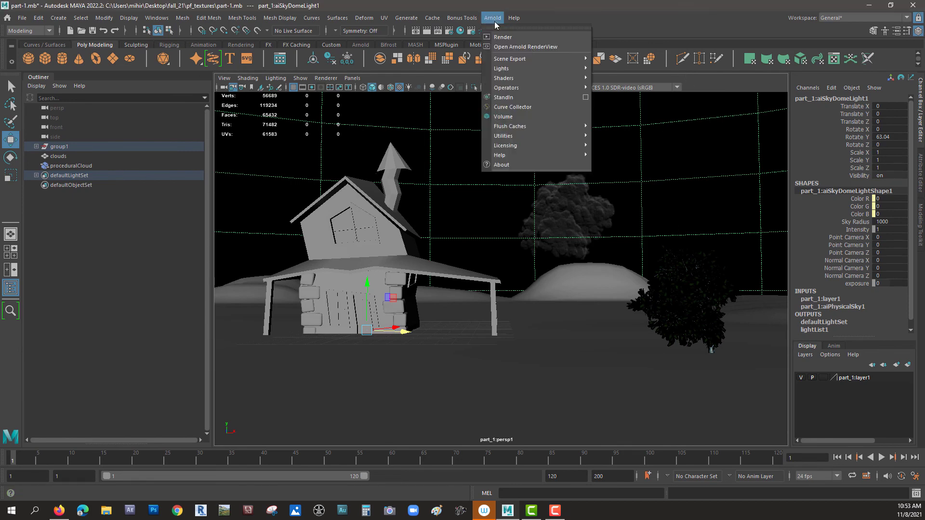
left_click(501, 38)
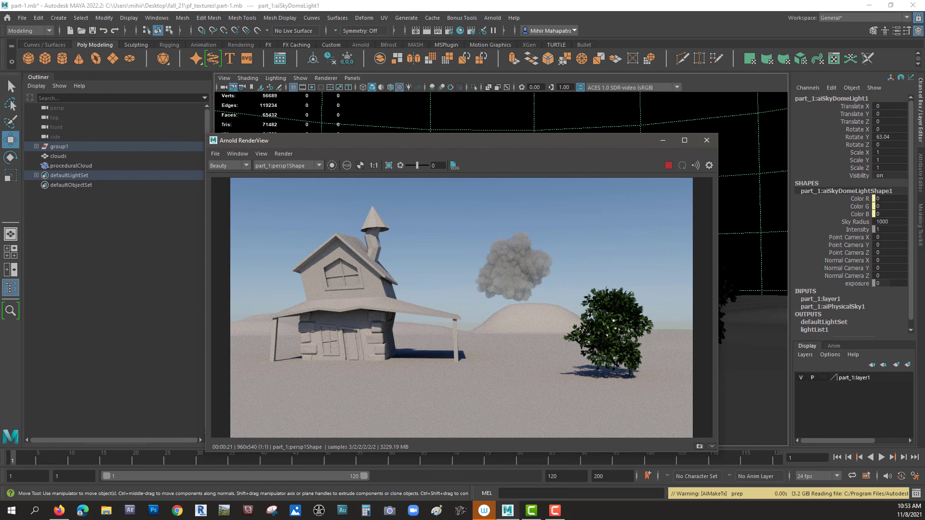
key("F10")
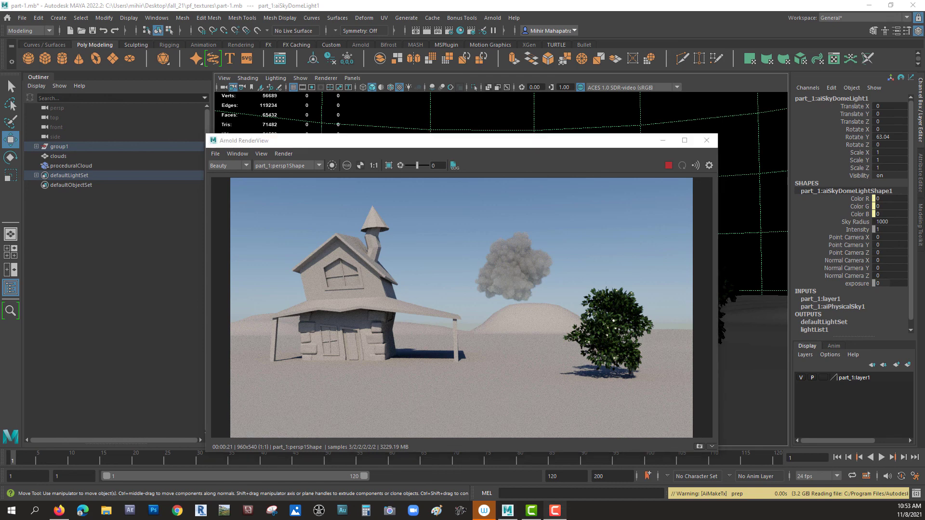